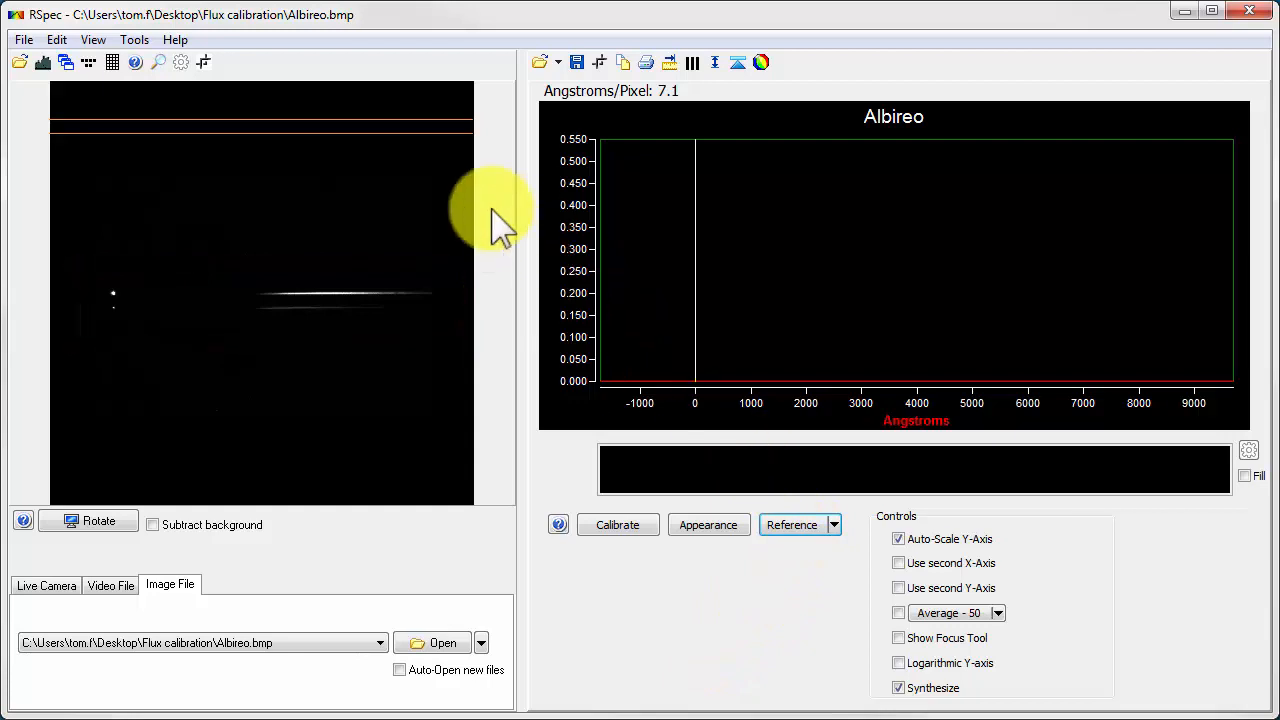
# Move the sampling lines onto Albireo's fainter spectrum and overlay the b8v star type from the Reference Library on its profile.
pyautogui.moveTo(424, 136); pyautogui.dragTo(427, 157)
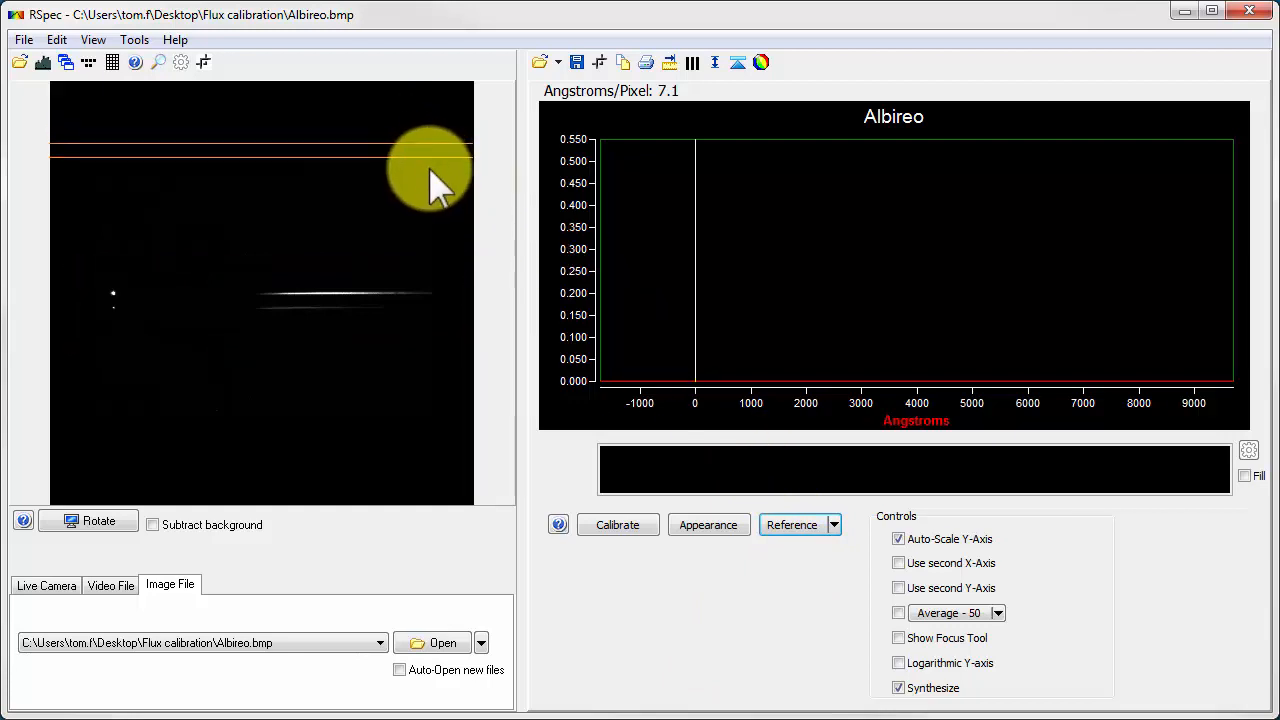
pyautogui.moveTo(432, 186); pyautogui.dragTo(419, 337)
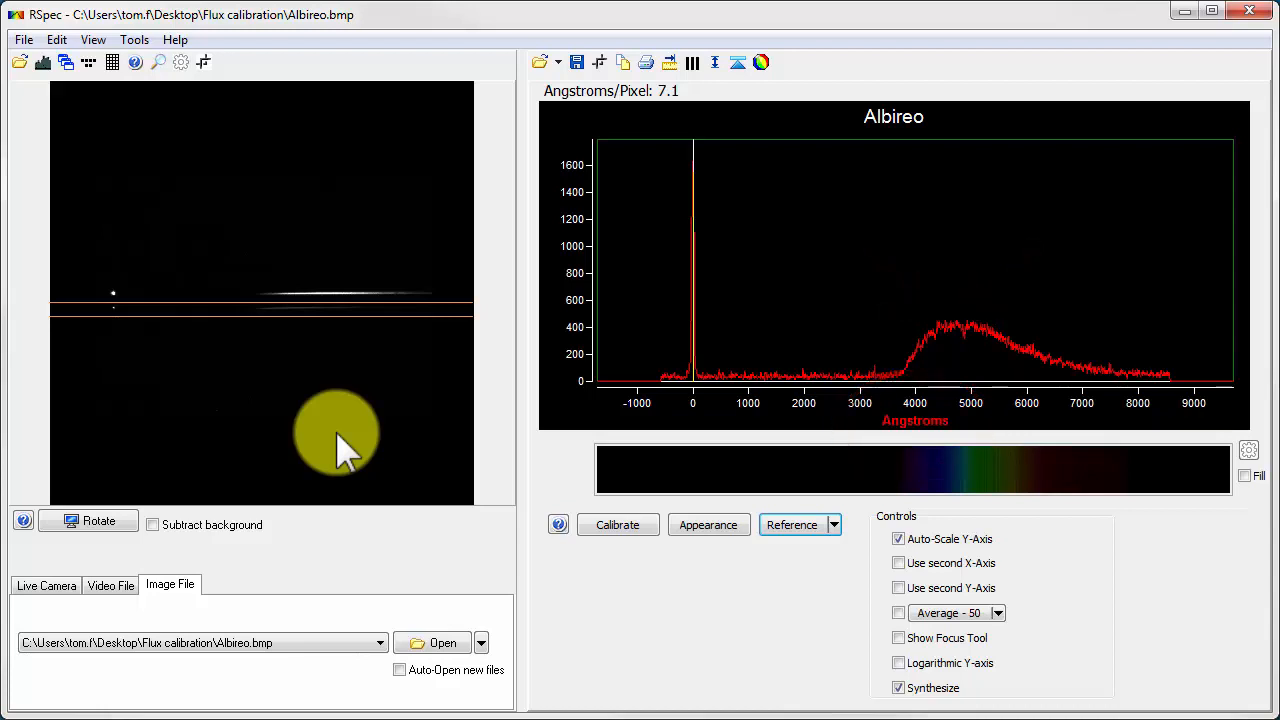
pyautogui.click(834, 525)
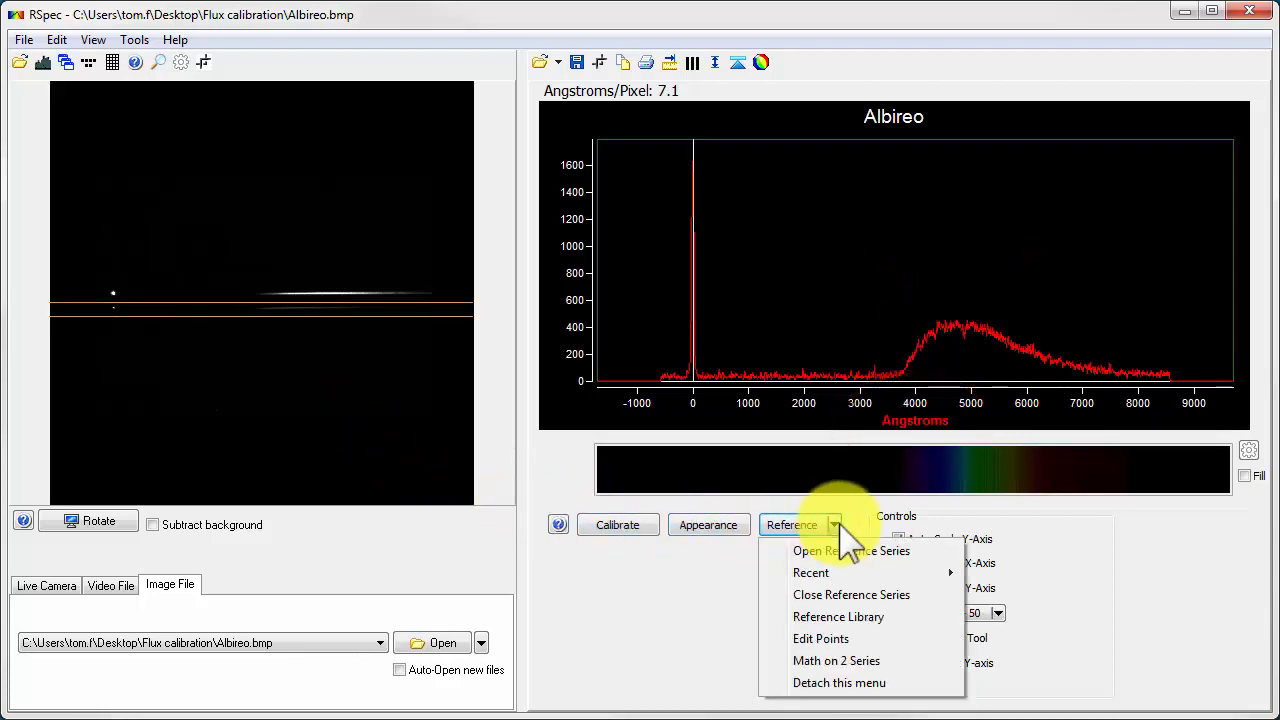
pyautogui.click(838, 617)
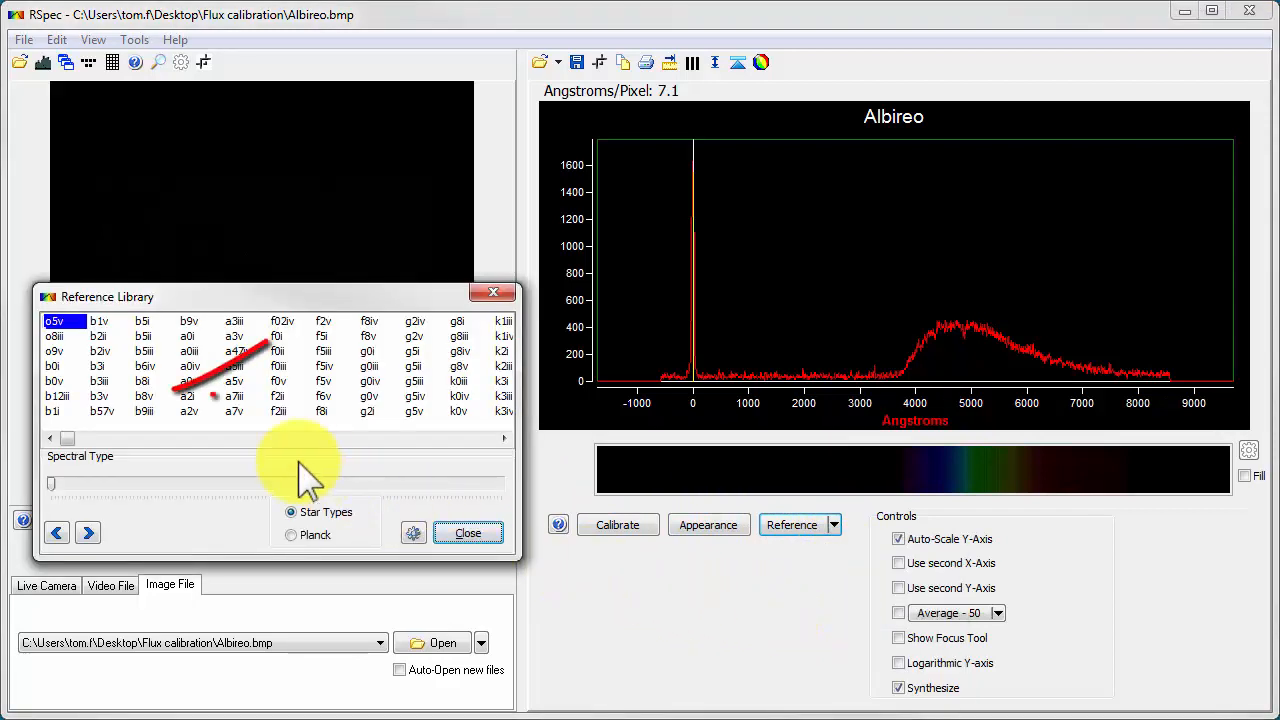
pyautogui.click(155, 397)
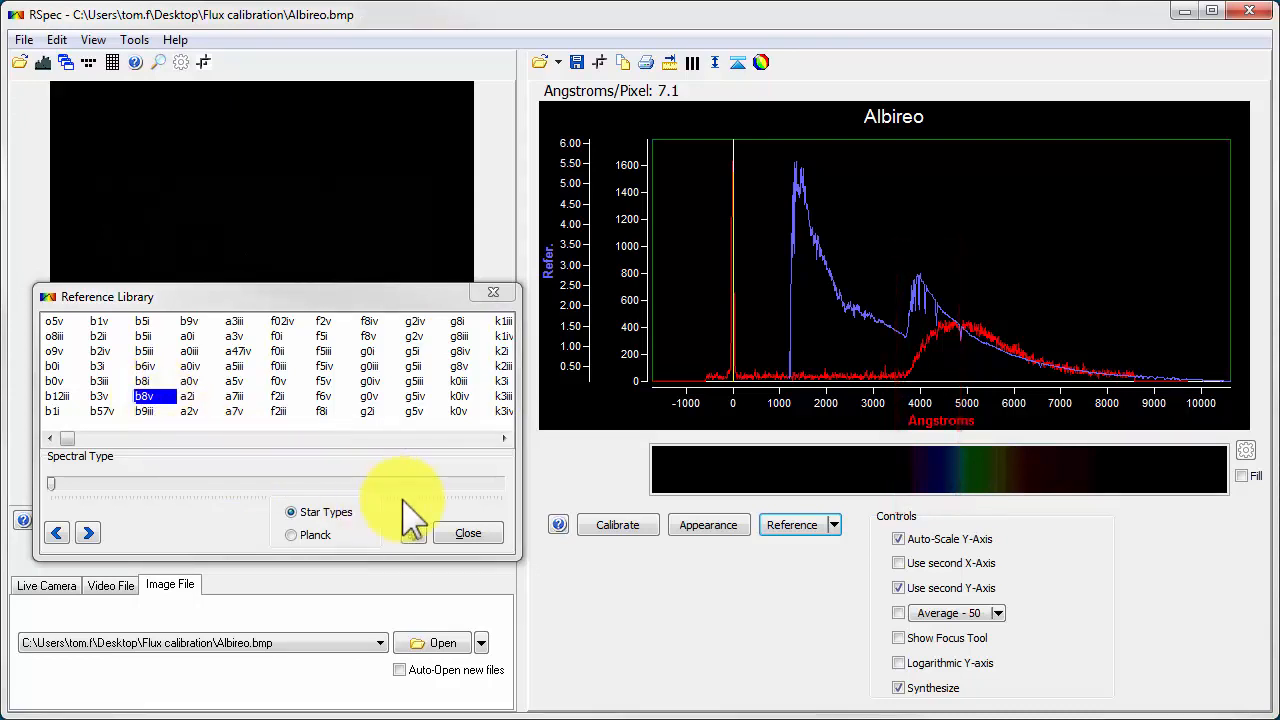
pyautogui.click(472, 532)
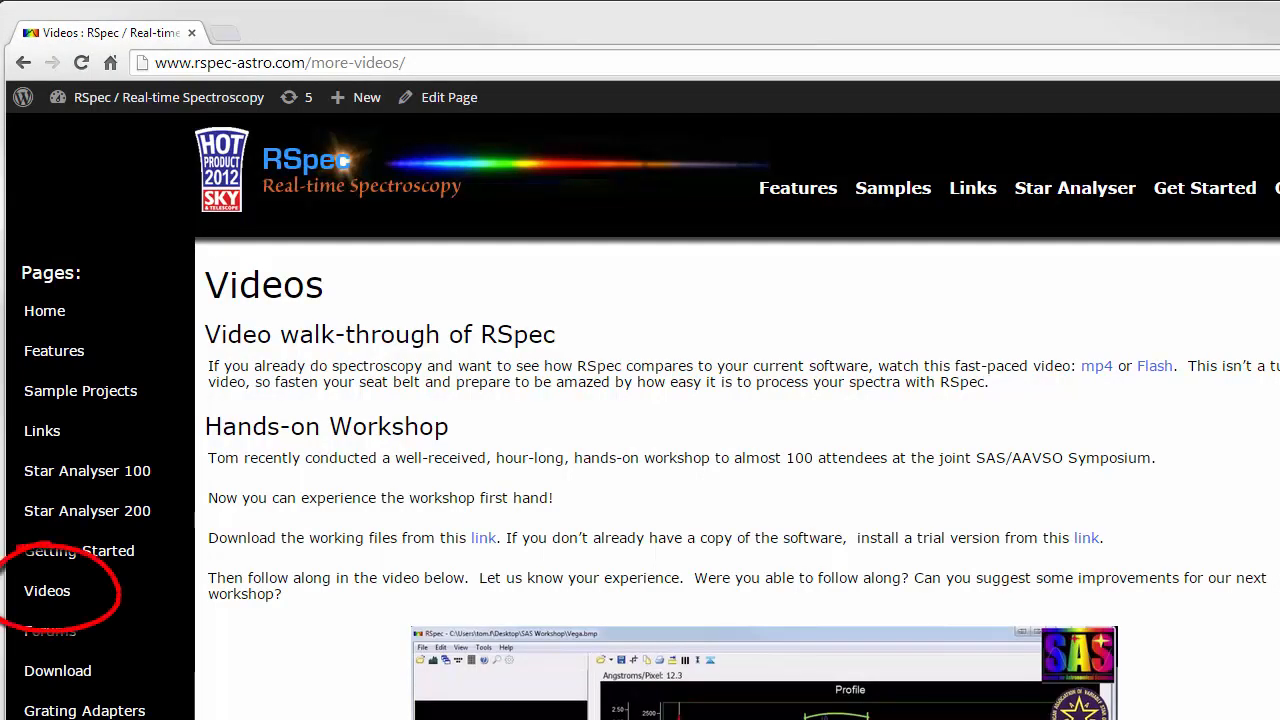
# Switch to the RSpec website in the browser and look through its Videos page for the tutorials.
pyautogui.click(52, 598)
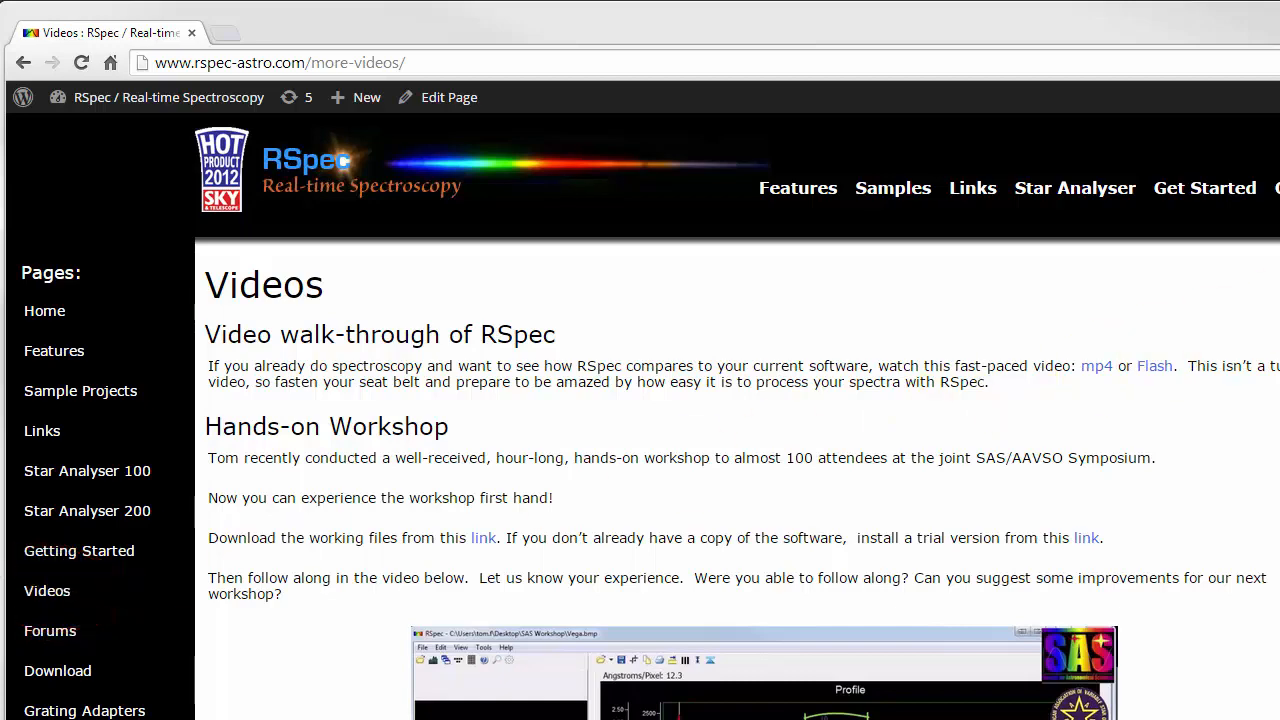
pyautogui.scroll(-7, 737, 416)
pyautogui.scroll(-5, 737, 416)
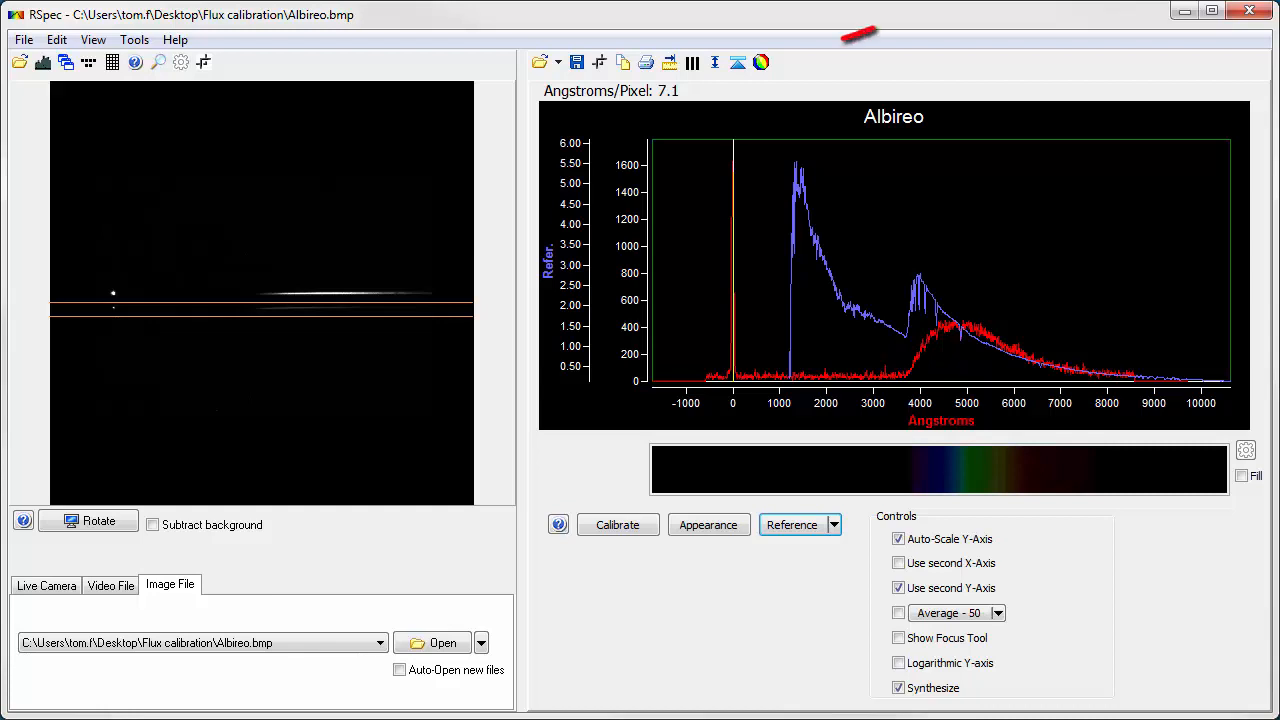
# Back in RSpec, correct the fainter star's profile for instrument response using Instrument Response.dat.
pyautogui.click(762, 63)
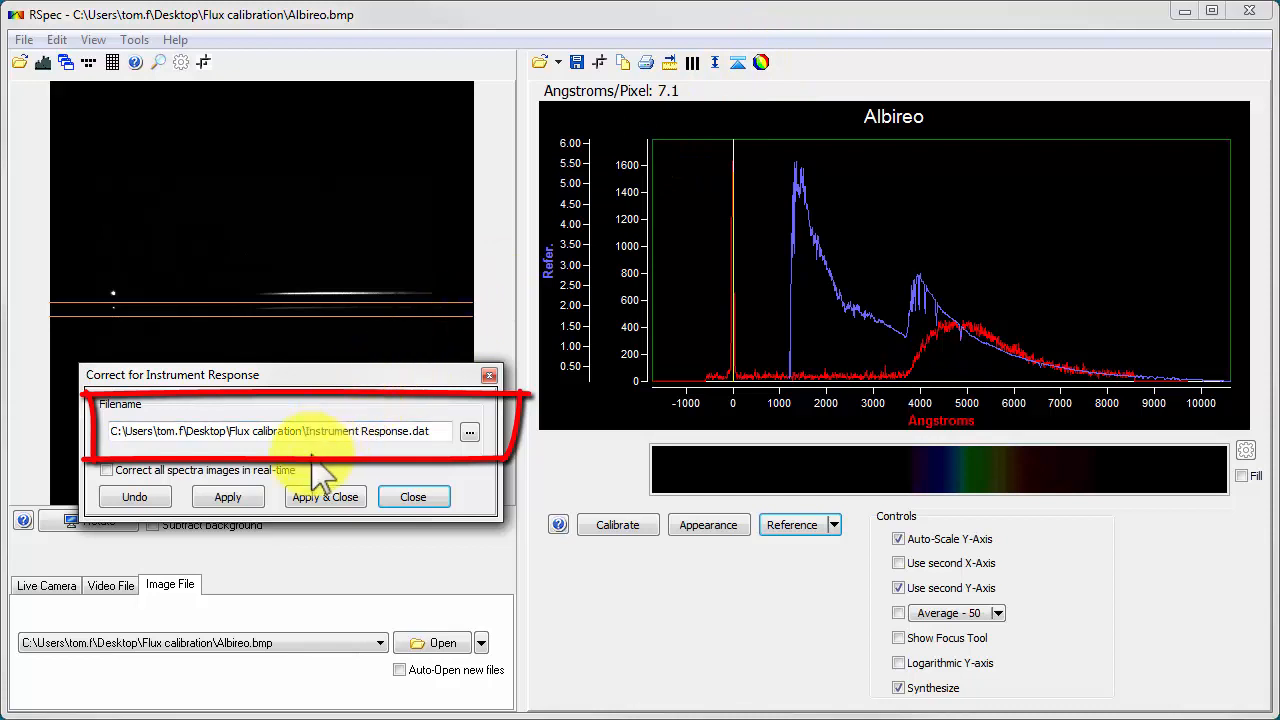
pyautogui.click(240, 498)
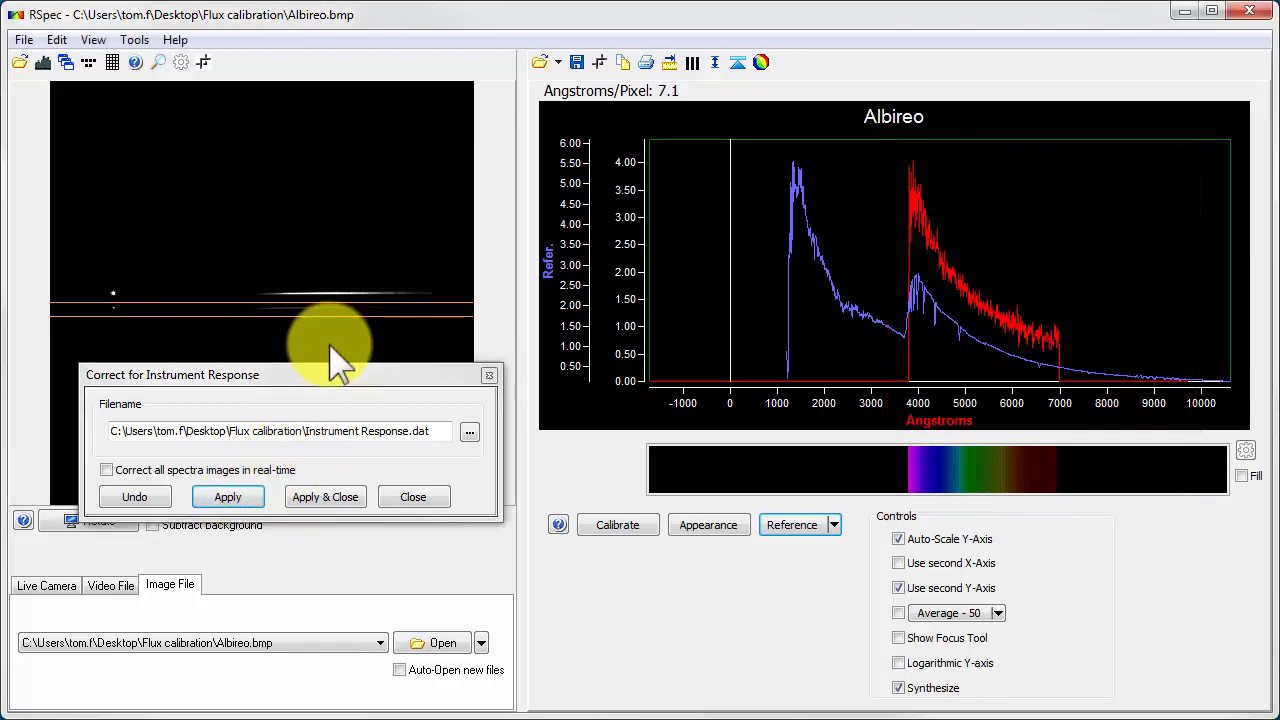
# Move the sampling lines to the brighter star's spectrum, apply the instrument response correction to it and close the reference series.
pyautogui.moveTo(330, 344); pyautogui.dragTo(338, 330)
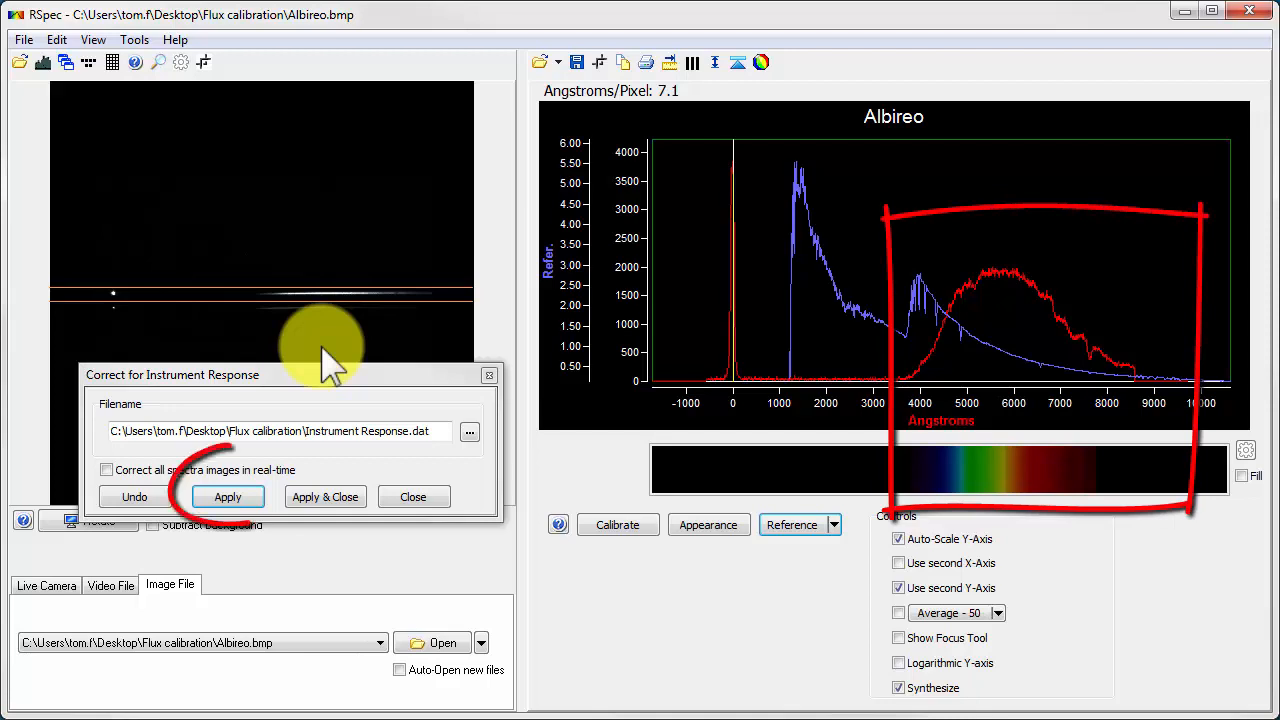
pyautogui.click(228, 497)
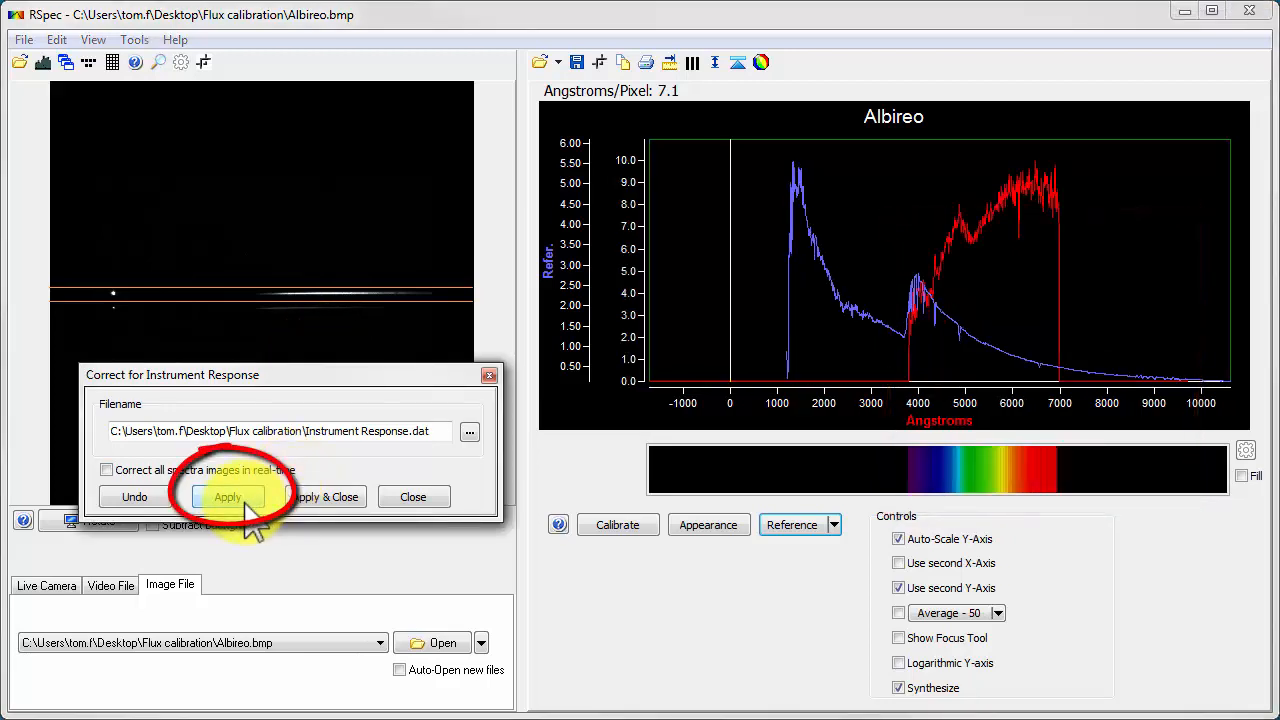
pyautogui.click(834, 526)
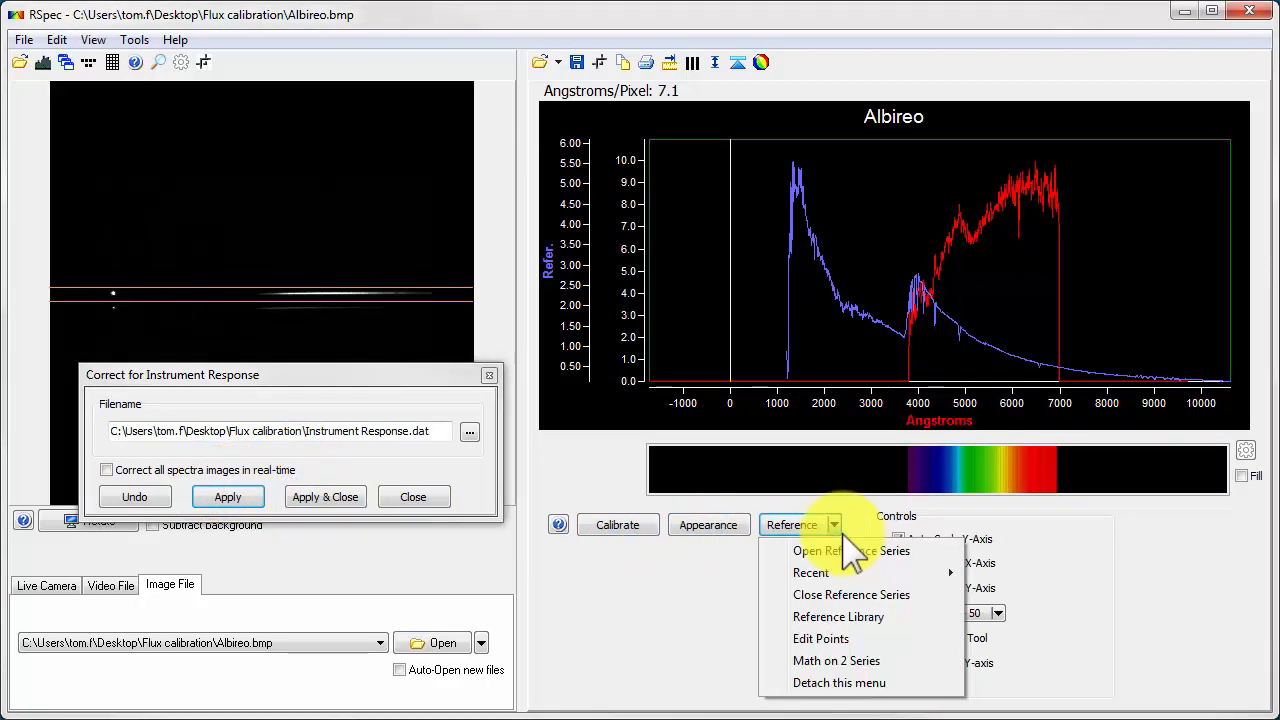
pyautogui.click(848, 598)
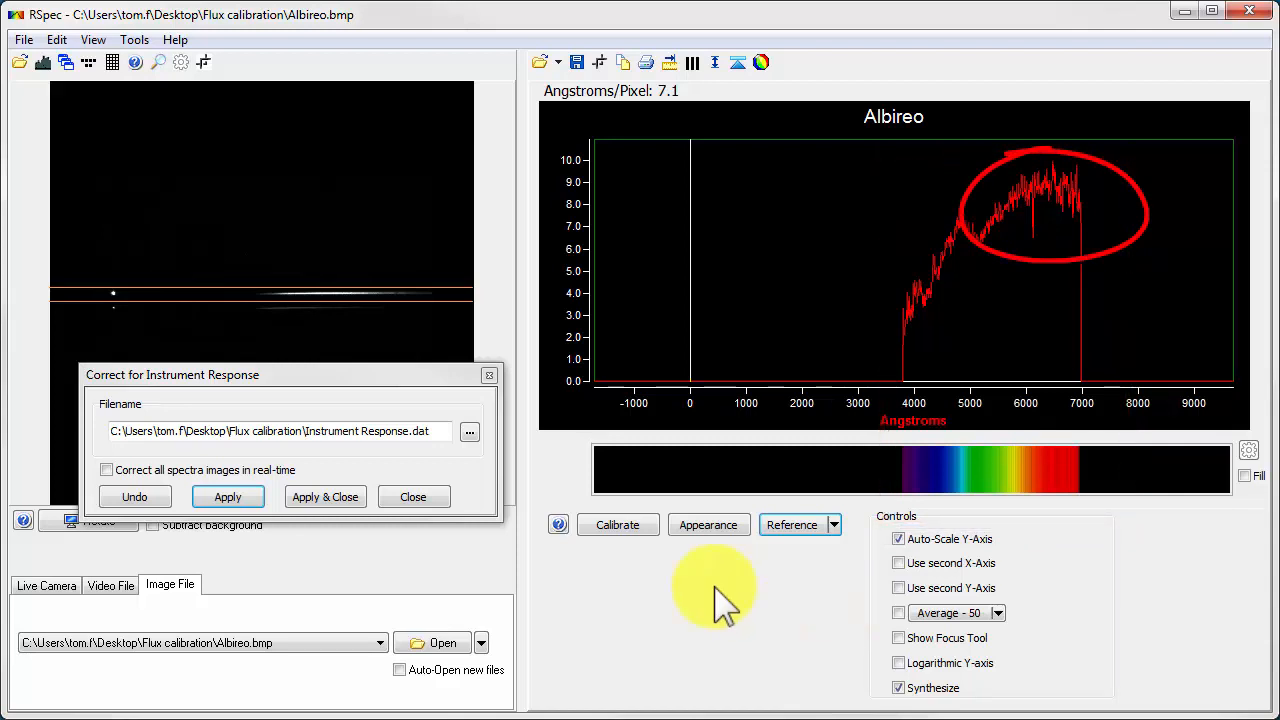
# Enable correction of all spectra images in real time and move the sampling lines to the fainter spectrum and back to the brighter one.
pyautogui.click(106, 470)
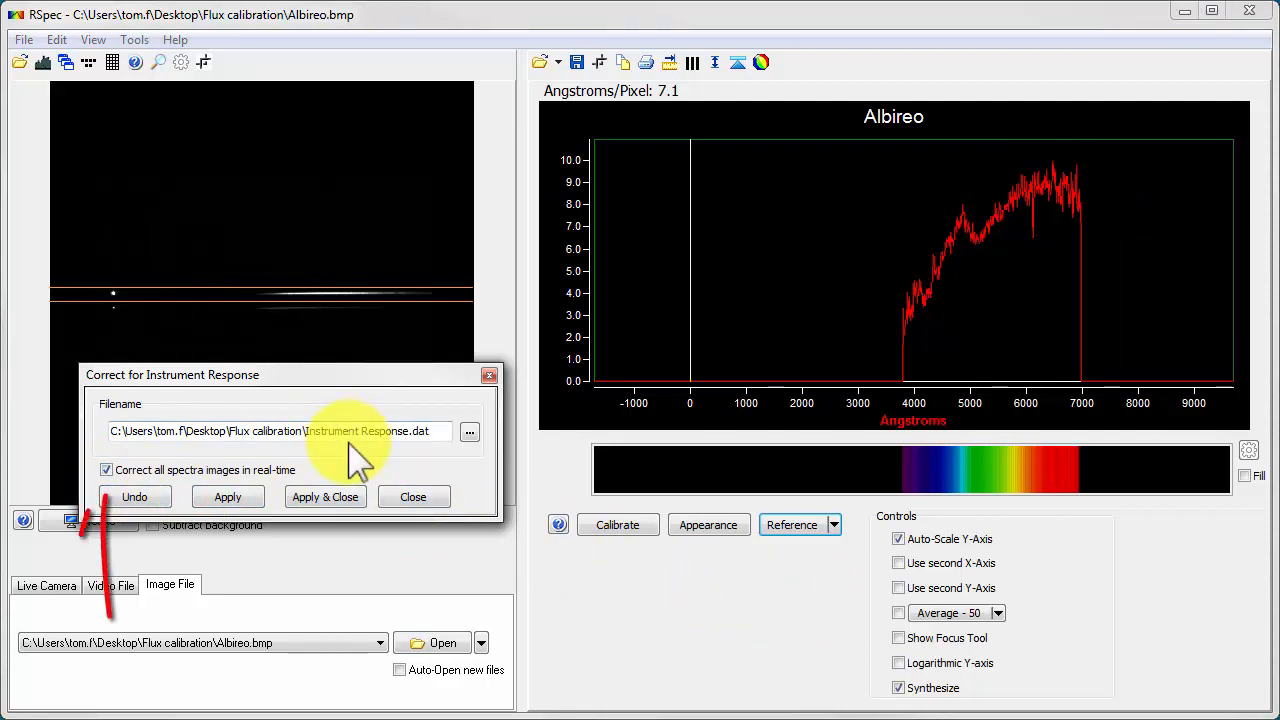
pyautogui.moveTo(382, 330); pyautogui.dragTo(385, 343)
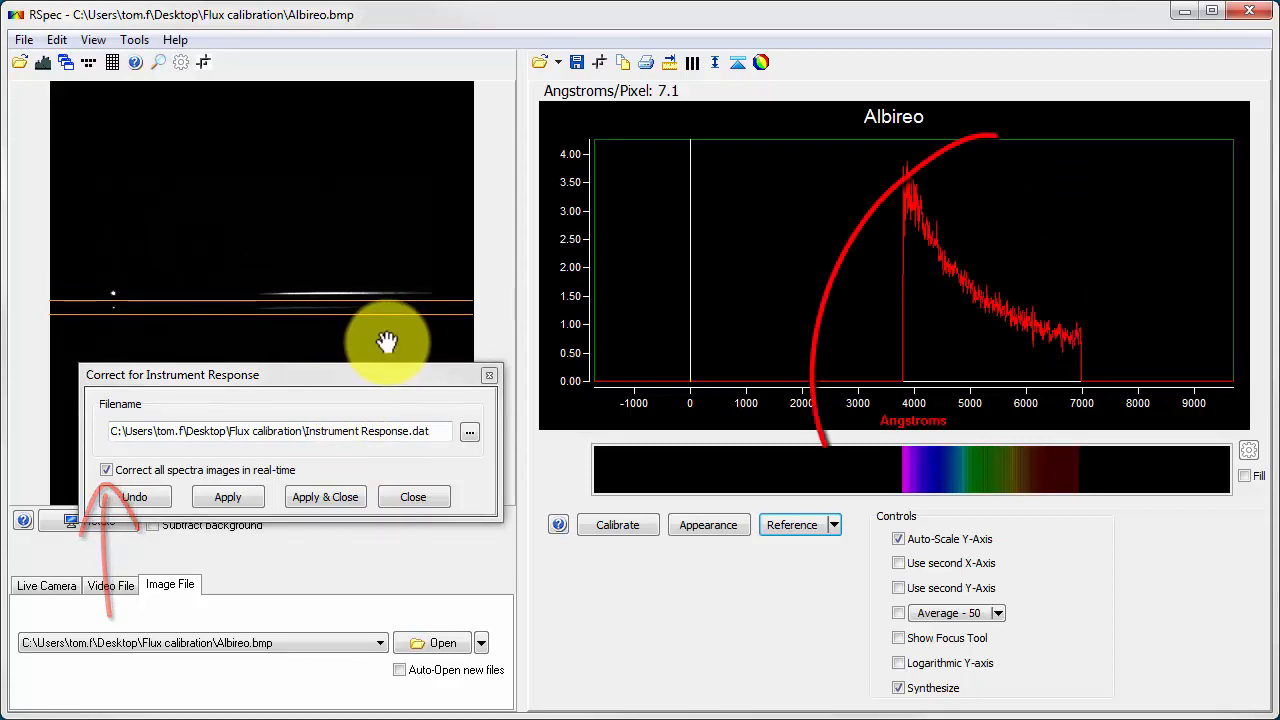
pyautogui.moveTo(380, 349); pyautogui.dragTo(381, 330)
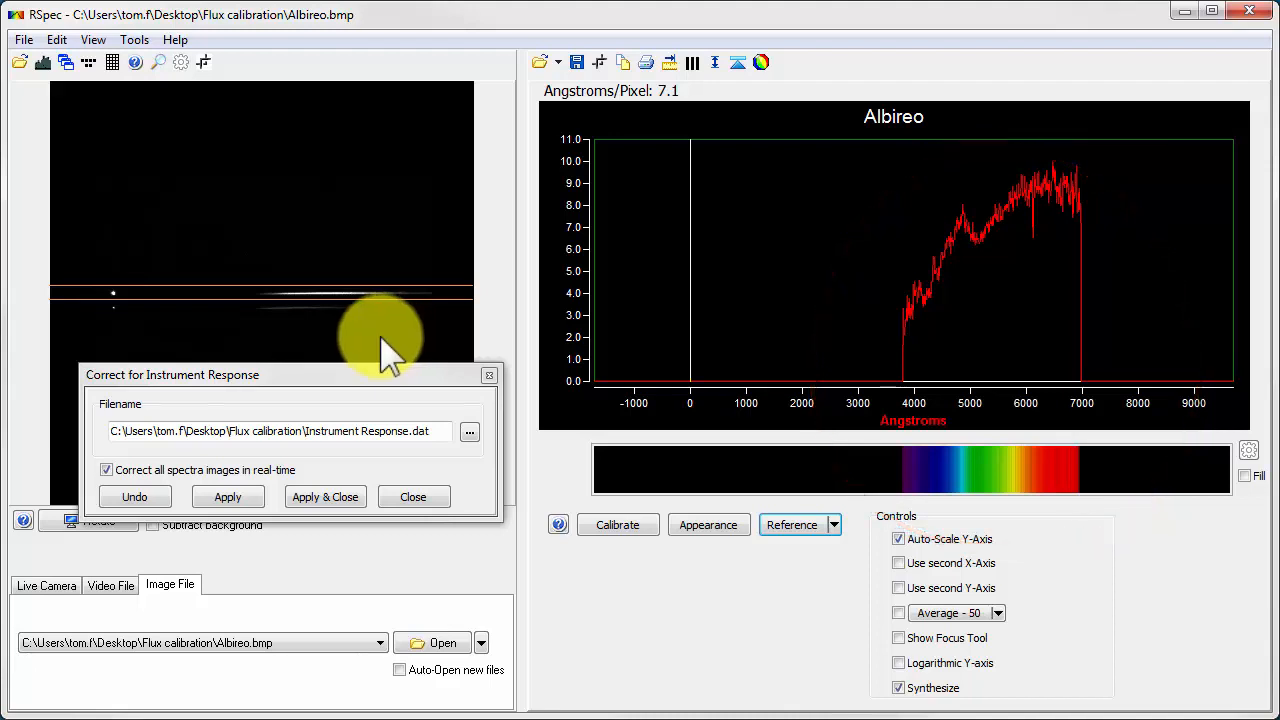
# Switch the source to the video file 2-59-5-934_Albireo_150ms.avi and toggle the Fill option for the profile.
pyautogui.click(120, 588)
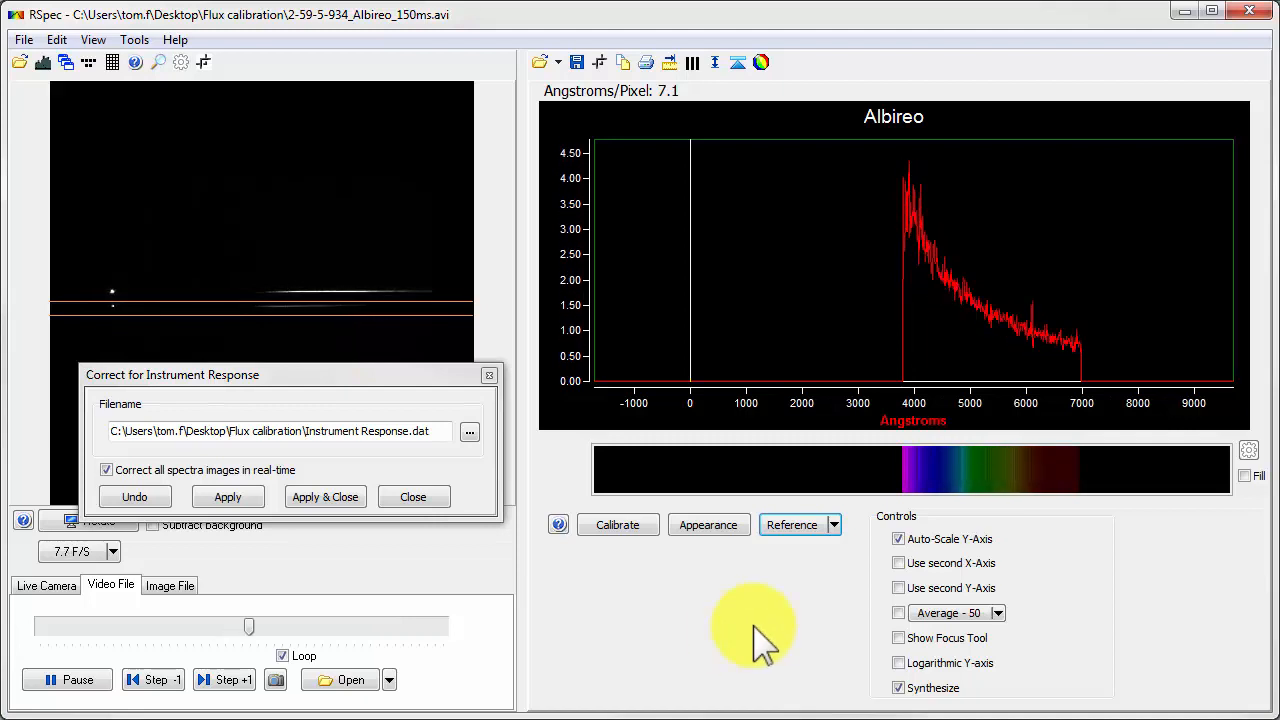
pyautogui.click(1245, 476)
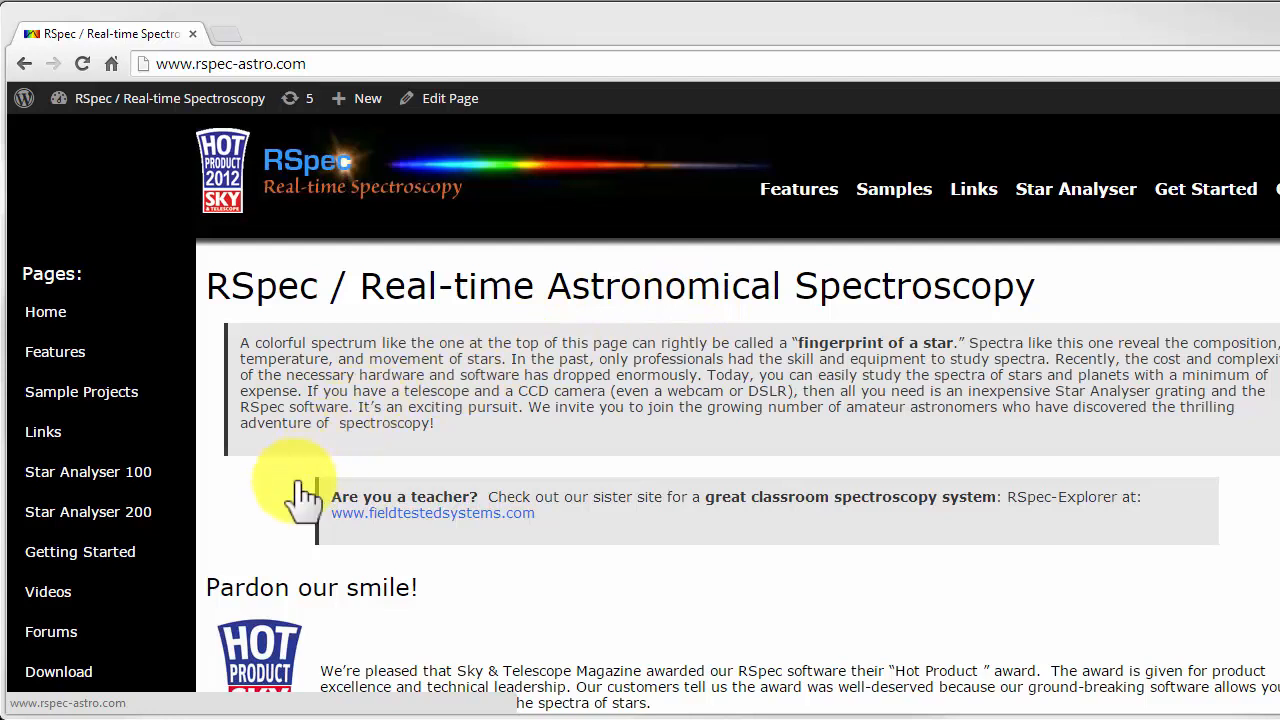
# Switch to the RSpec website in the browser and view the download page for the 30-day trial version.
pyautogui.click(70, 678)
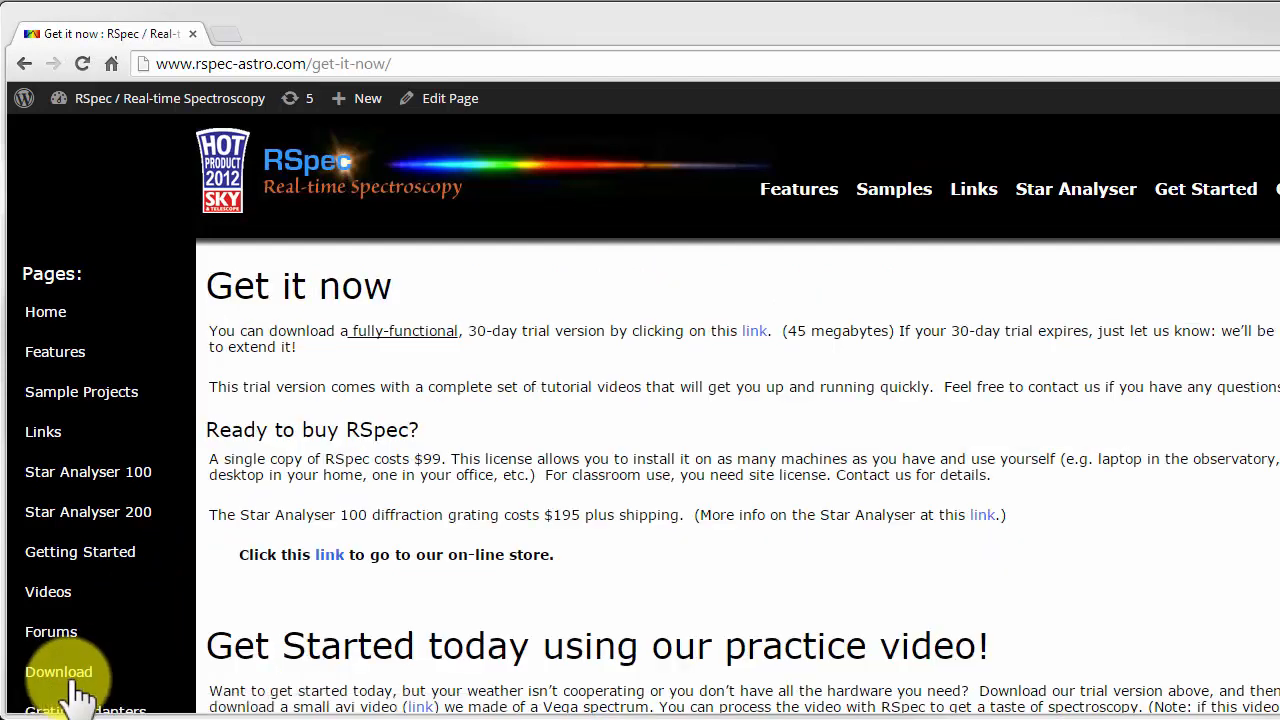
pyautogui.click(752, 333)
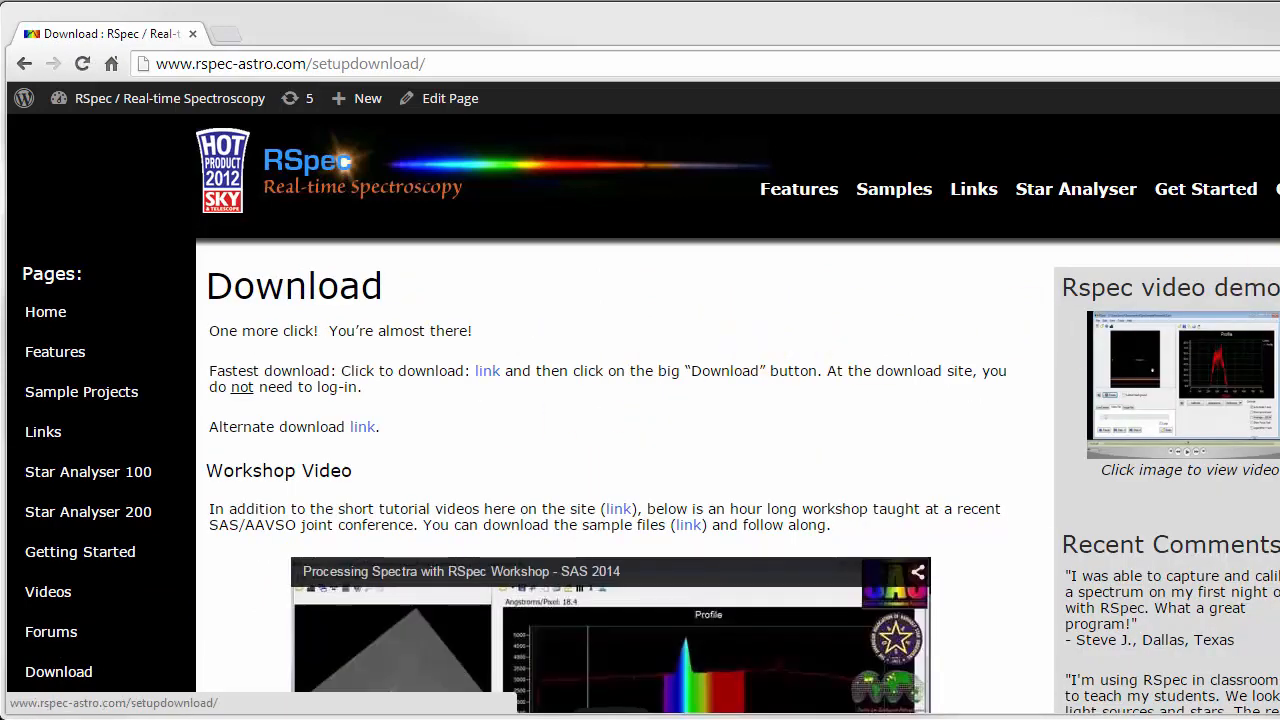
pyautogui.scroll(-5, 640, 414)
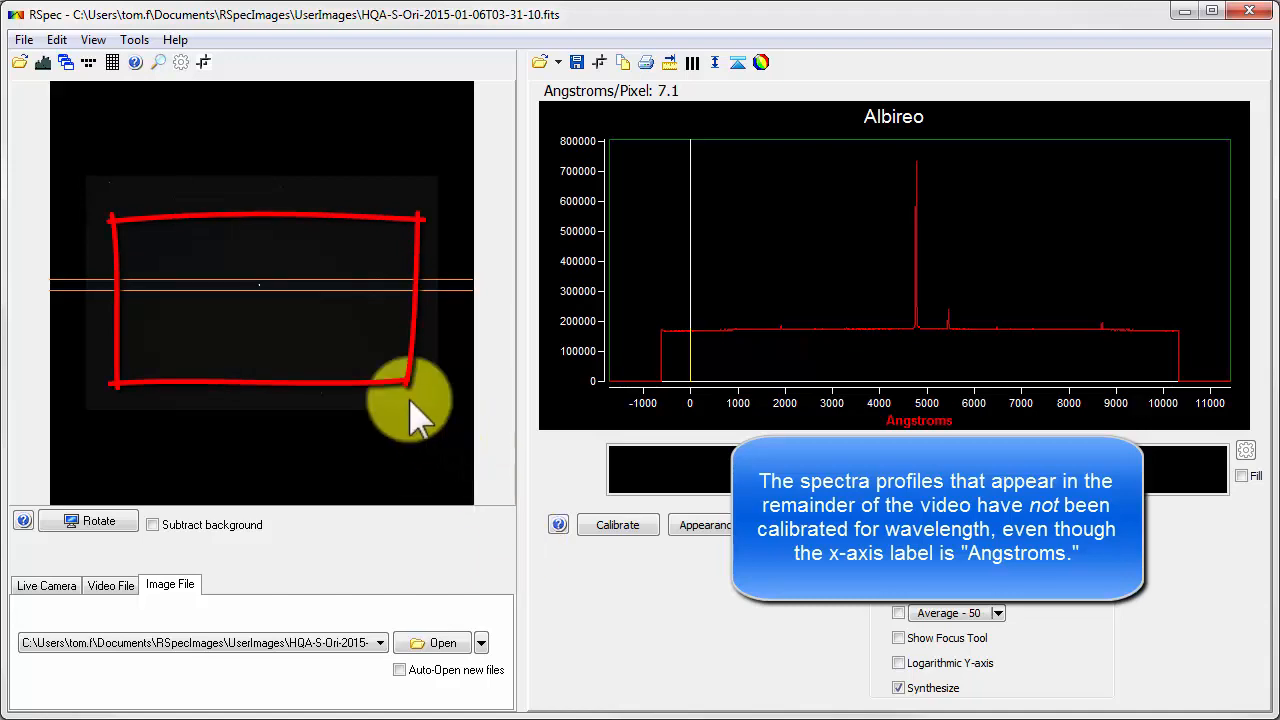
# In RSpec, stretch the HQA-S-Ori FITS image's on-screen histogram by lowering the upper level, apply it to the entire image and move the Histogram window aside.
pyautogui.click(45, 63)
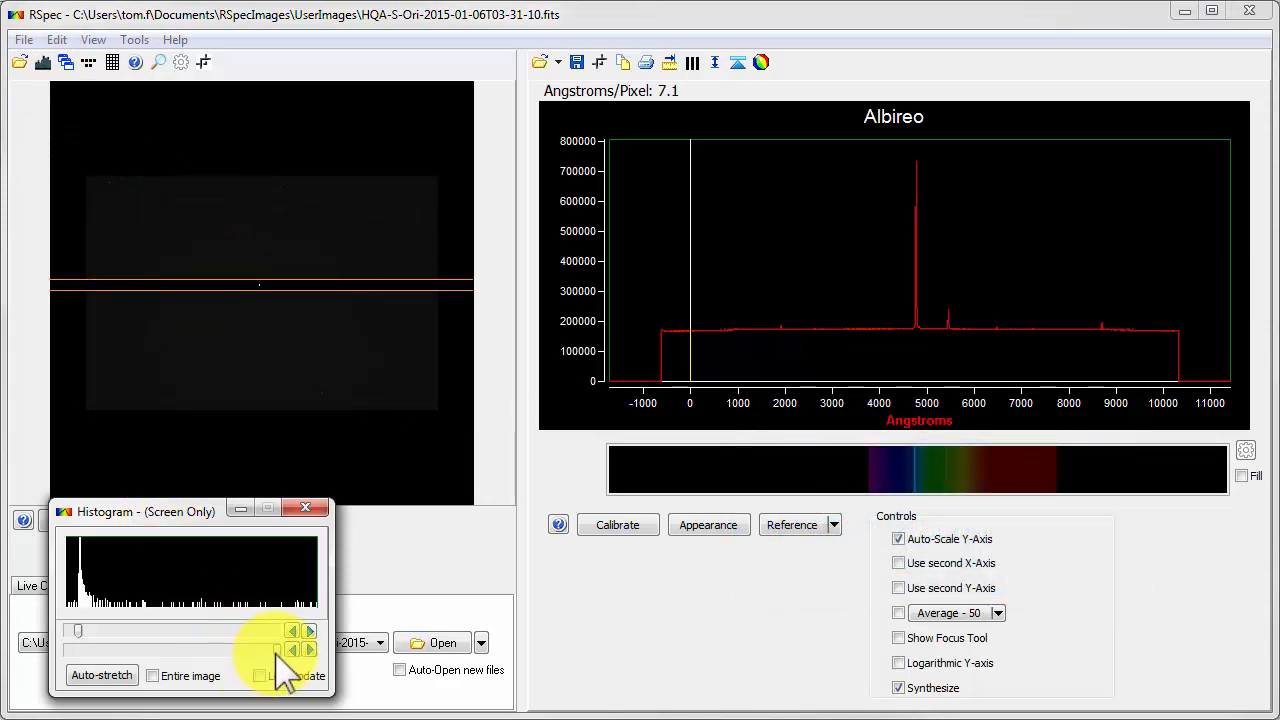
pyautogui.moveTo(86, 650); pyautogui.dragTo(95, 650)
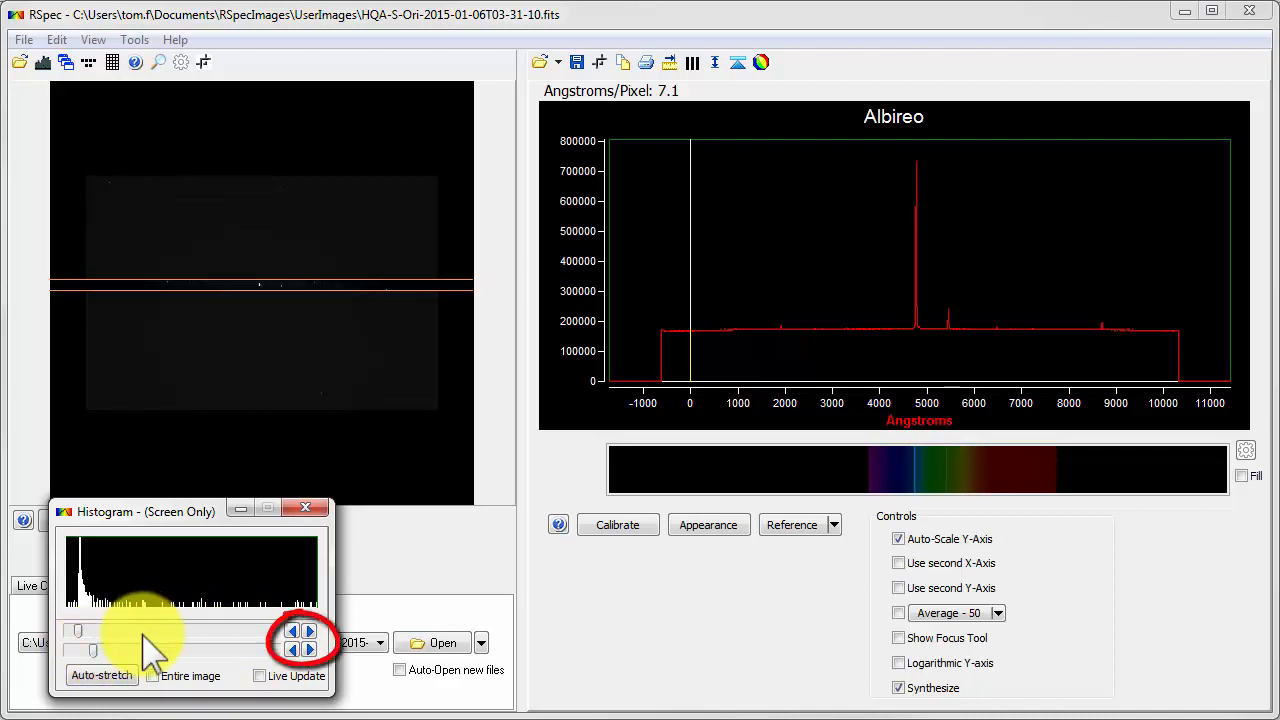
pyautogui.click(152, 676)
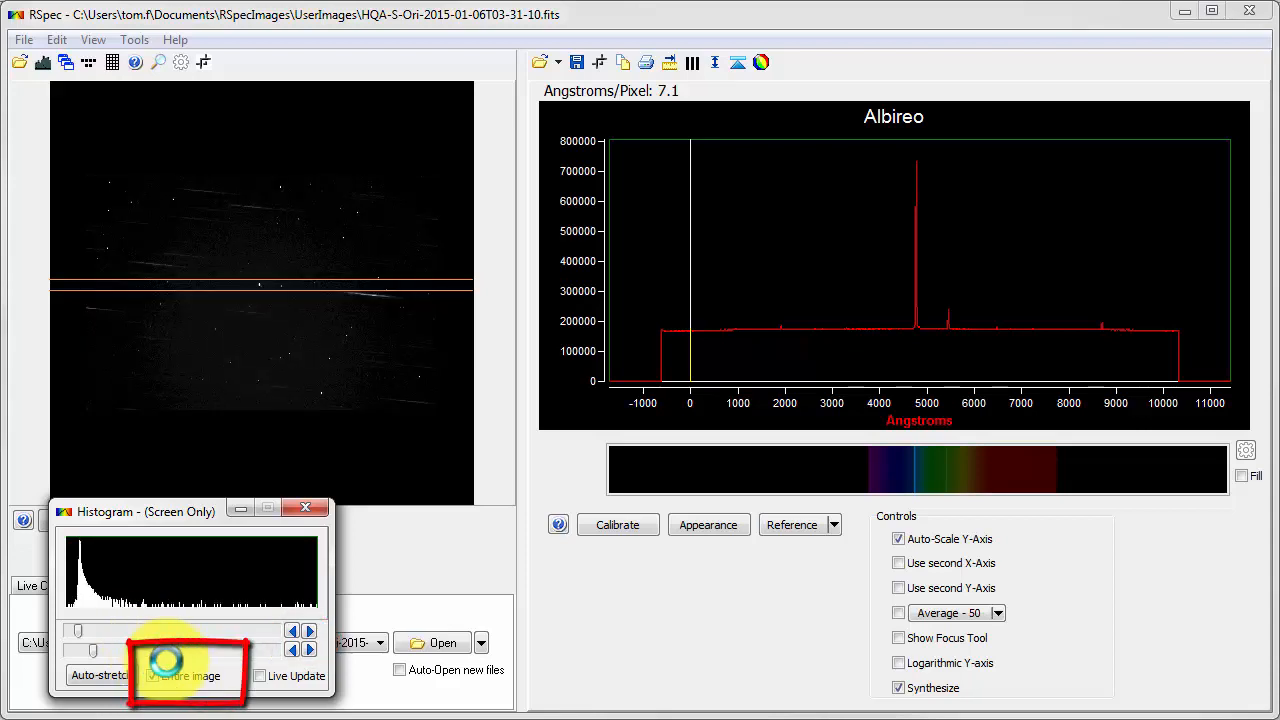
pyautogui.moveTo(186, 515); pyautogui.dragTo(170, 698)
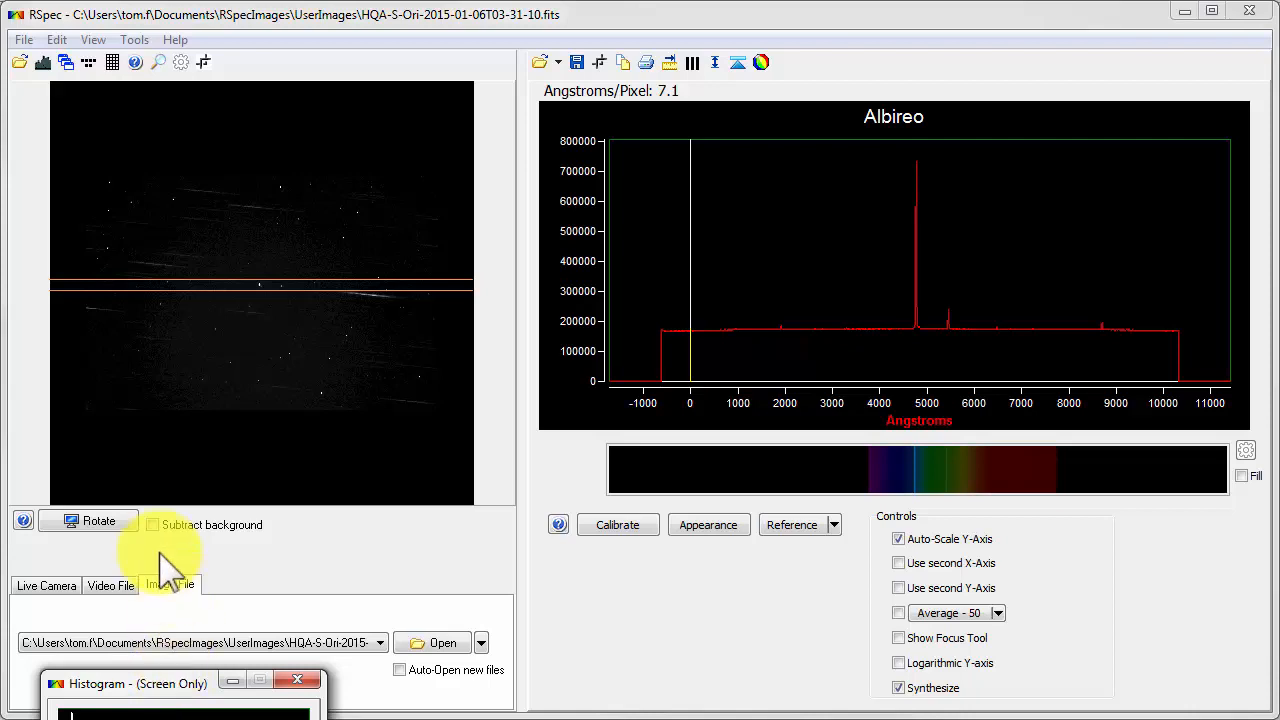
# Rotate the image to 354.5 degrees so the spectra run parallel to the sampling lines.
pyautogui.click(120, 516)
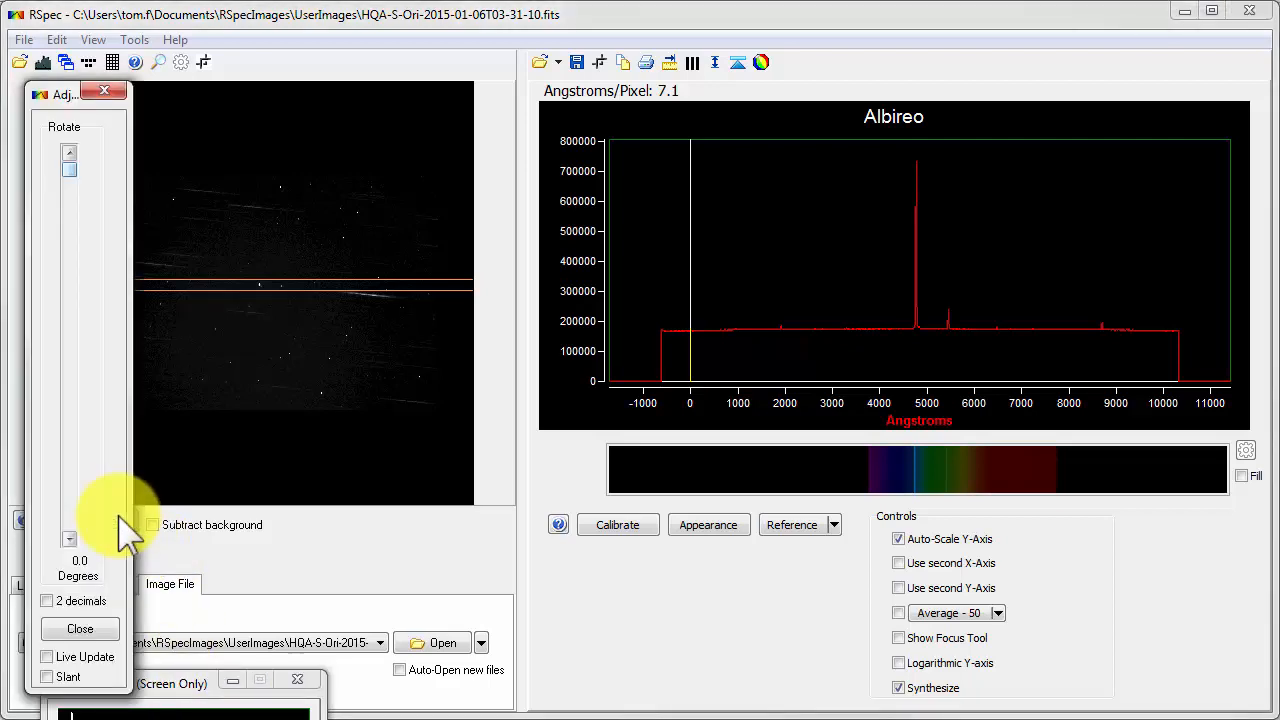
pyautogui.moveTo(69, 172); pyautogui.dragTo(62, 520)
pyautogui.click(72, 156)
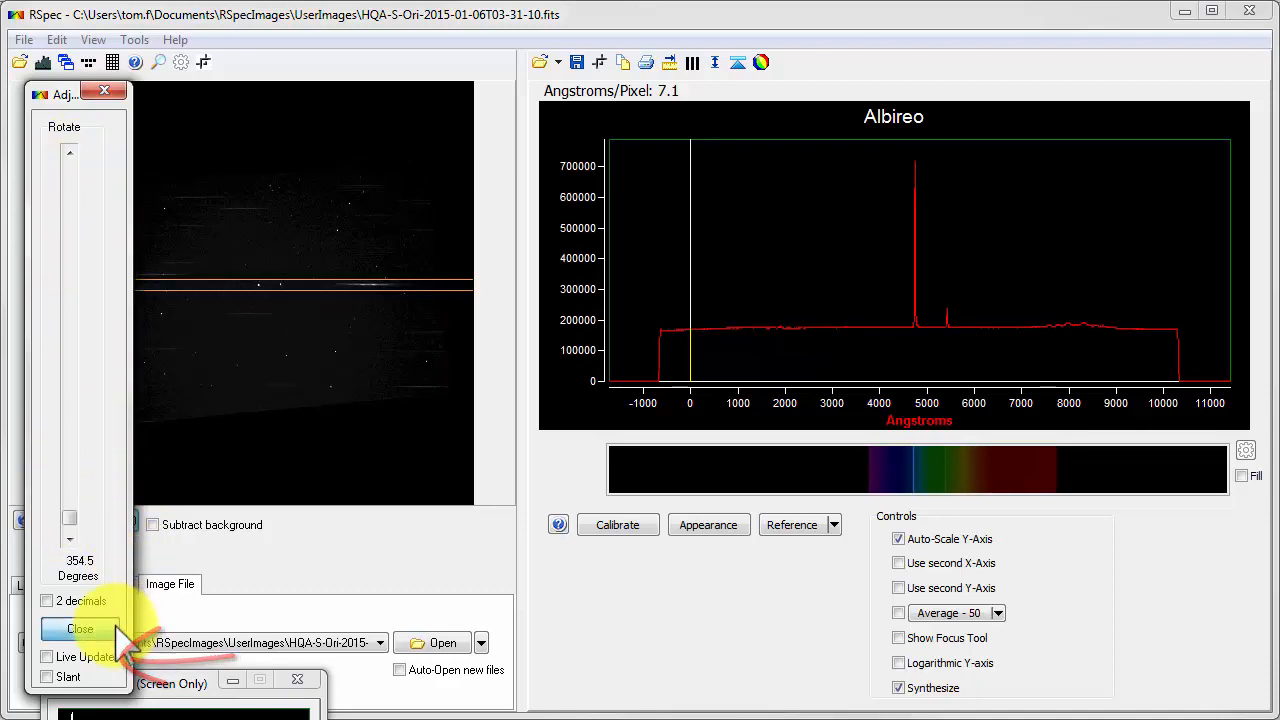
pyautogui.click(80, 629)
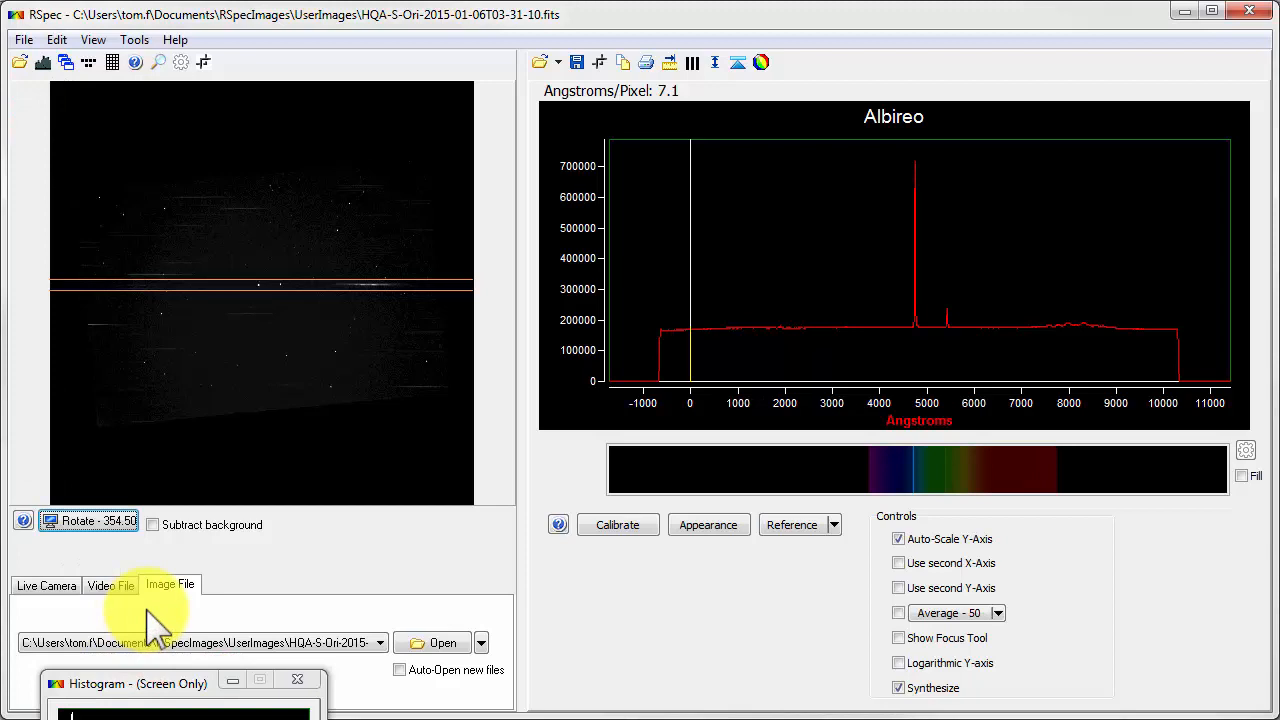
# Open the Zoom window and inspect the star and its spectrum between the sampling lines at closer range.
pyautogui.click(158, 63)
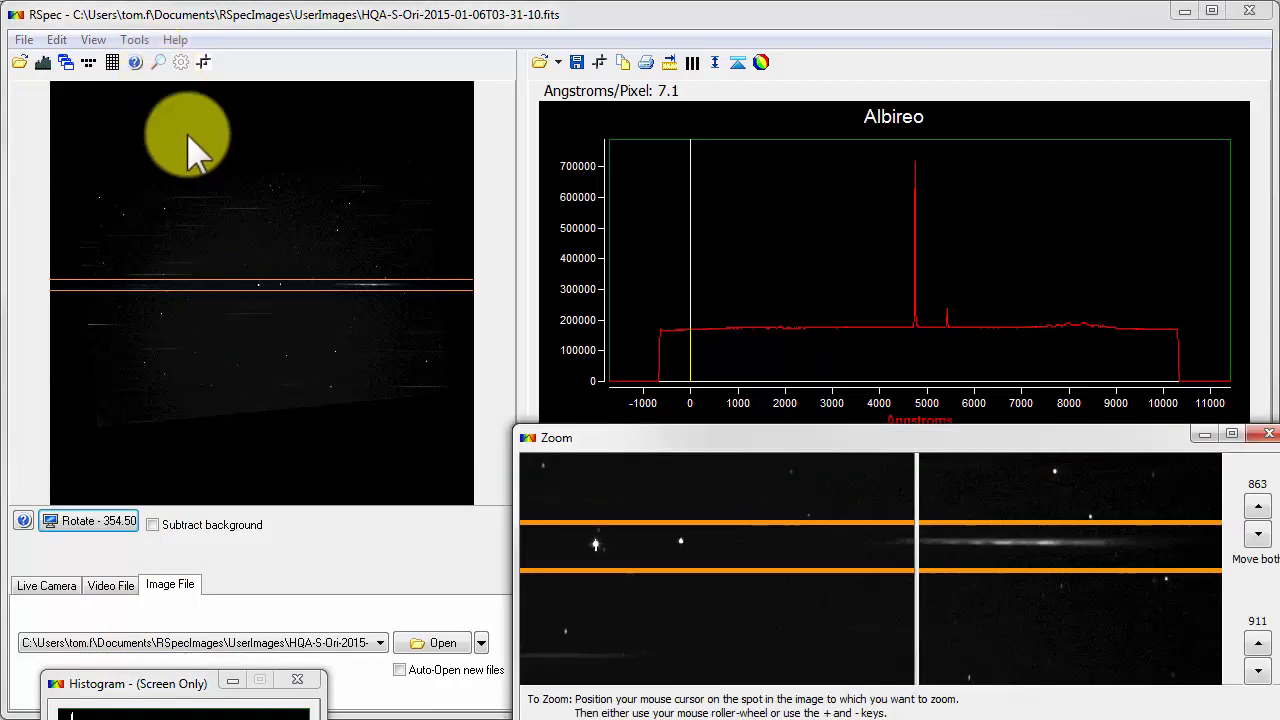
pyautogui.scroll(1, 921, 579)
pyautogui.moveTo(905, 552); pyautogui.dragTo(925, 611)
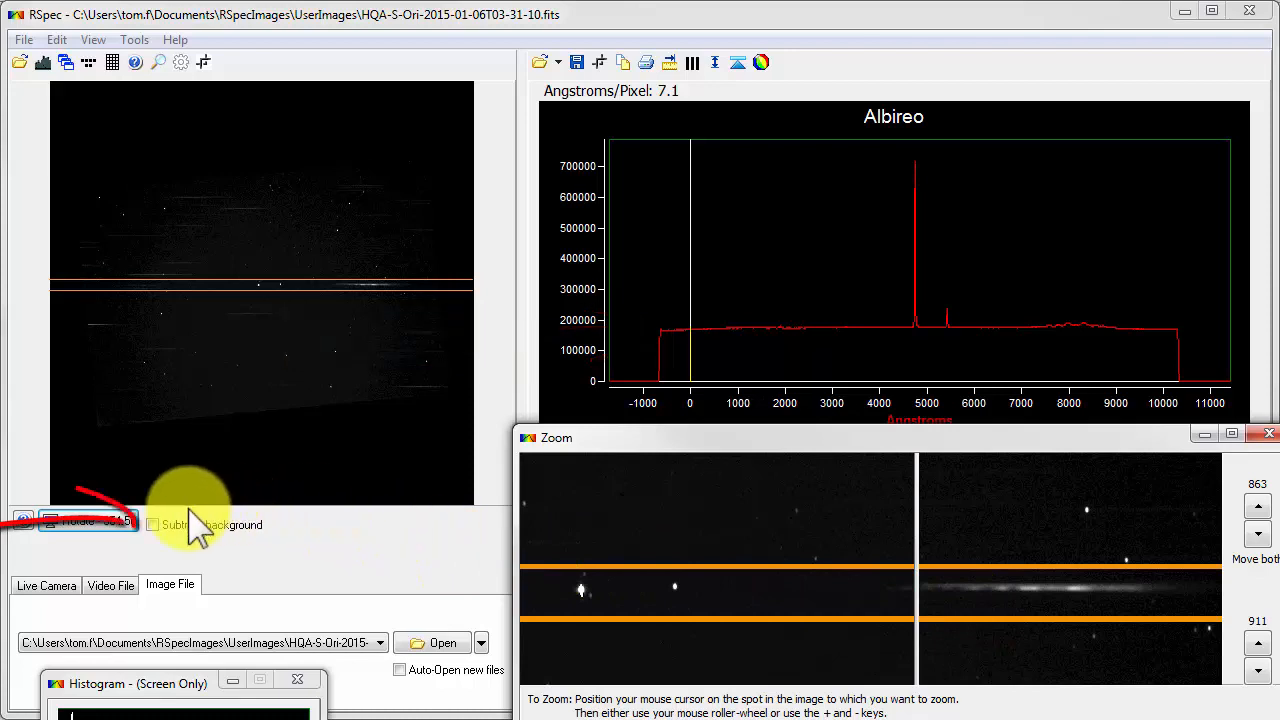
# Subtract the background using 10 rows above the sampling box, and zoom the profile to about 6800 to 9400 Angstroms.
pyautogui.click(153, 524)
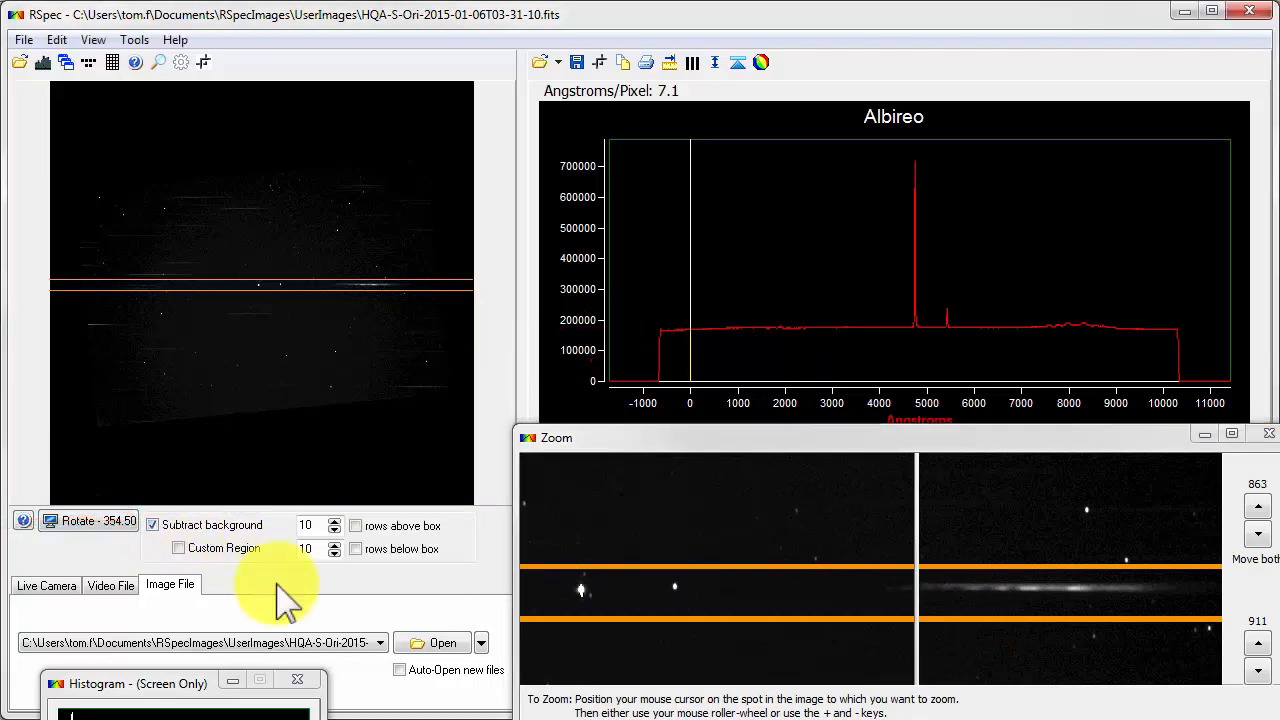
pyautogui.click(357, 525)
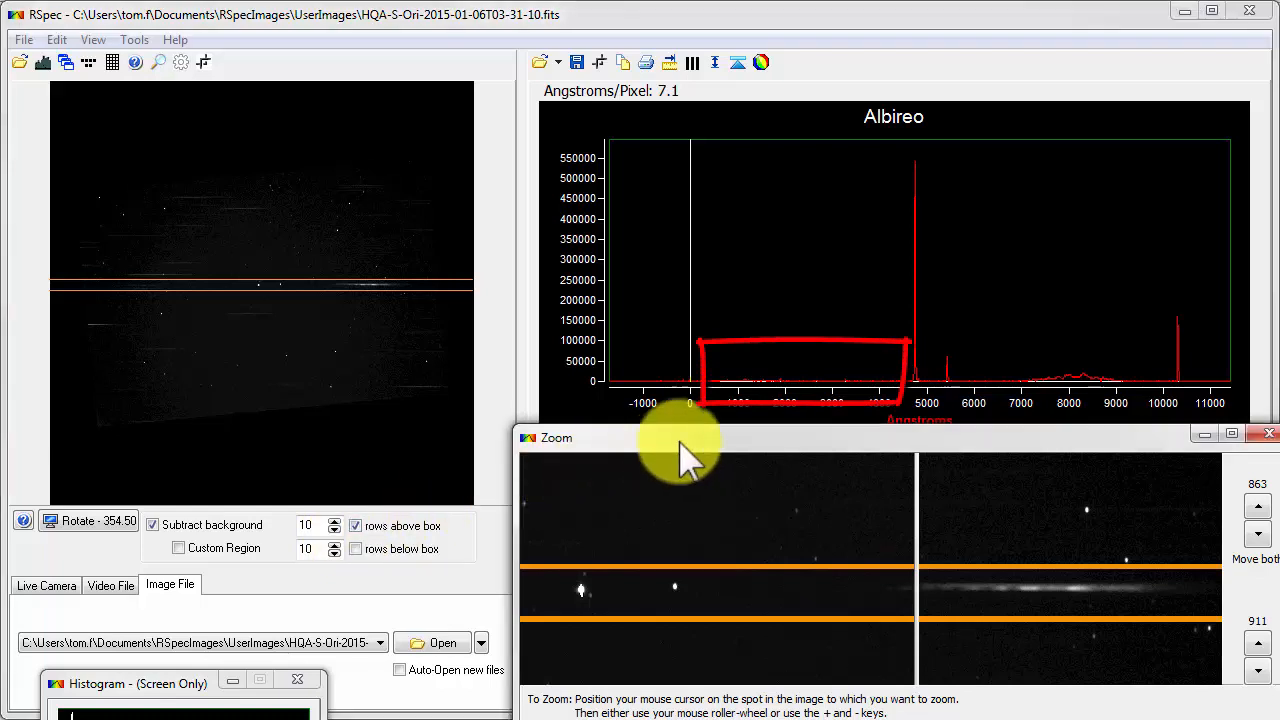
pyautogui.moveTo(1011, 340)
pyautogui.mouseDown()
pyautogui.moveTo(1034, 388)
pyautogui.moveTo(1139, 408)
pyautogui.mouseUp()
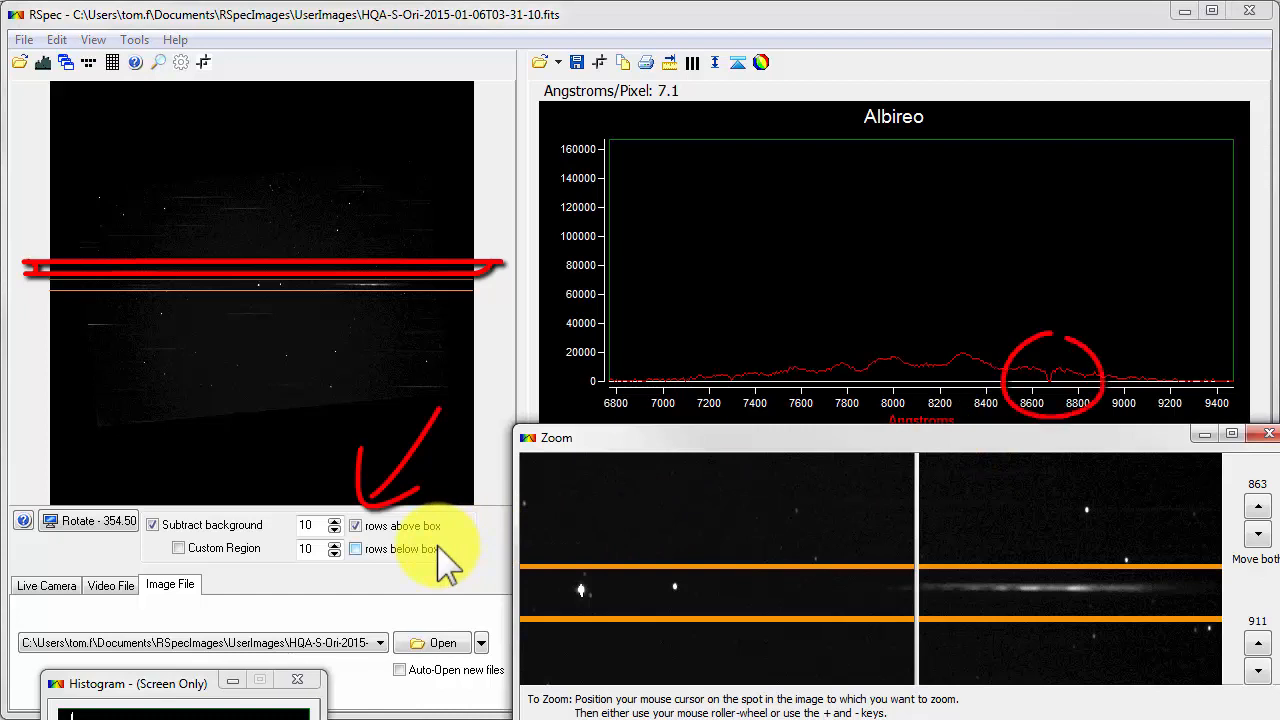
pyautogui.click(354, 549)
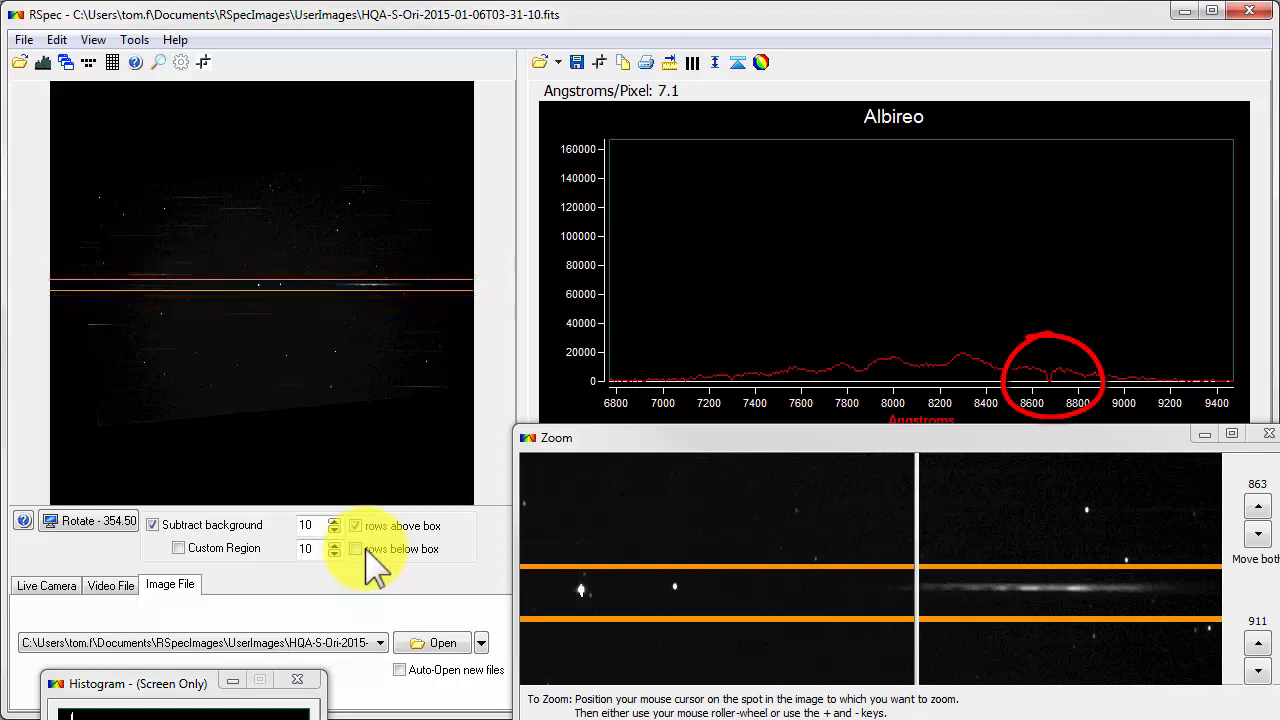
# Use a custom background region, placing the blue lines at rows 672 to 746 above the spectrum with the region below the box off.
pyautogui.click(179, 549)
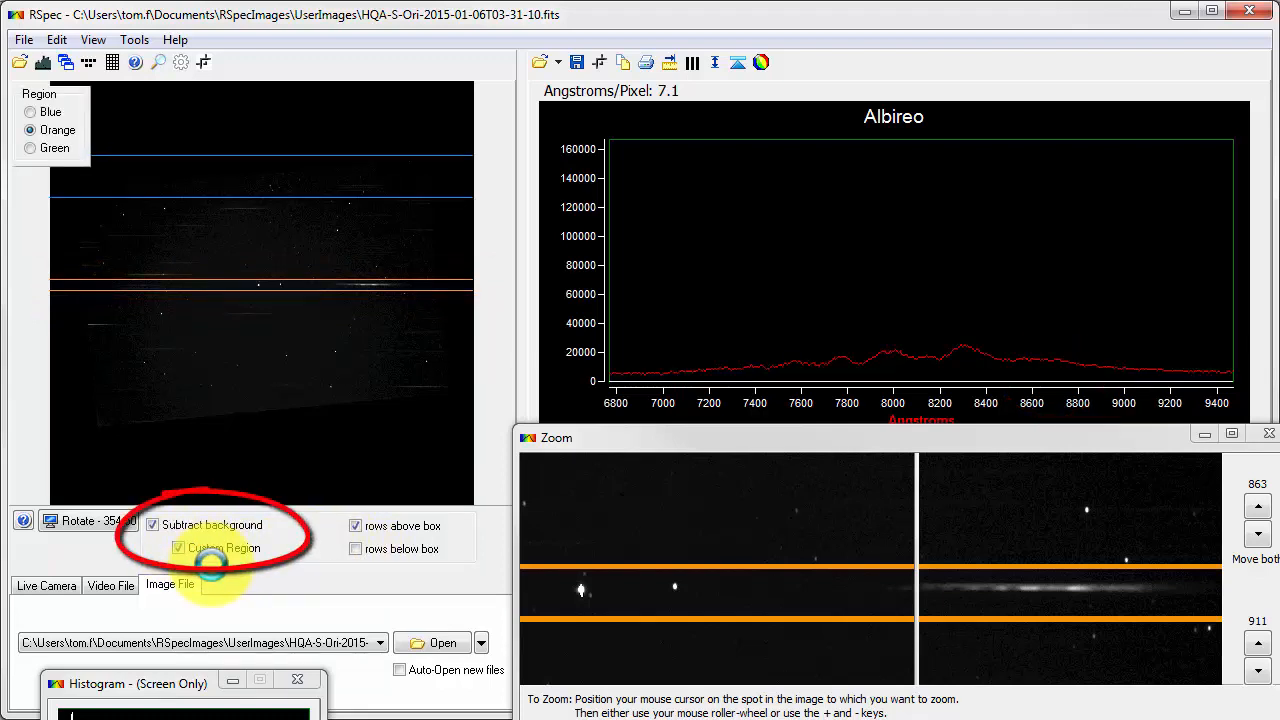
pyautogui.click(370, 558)
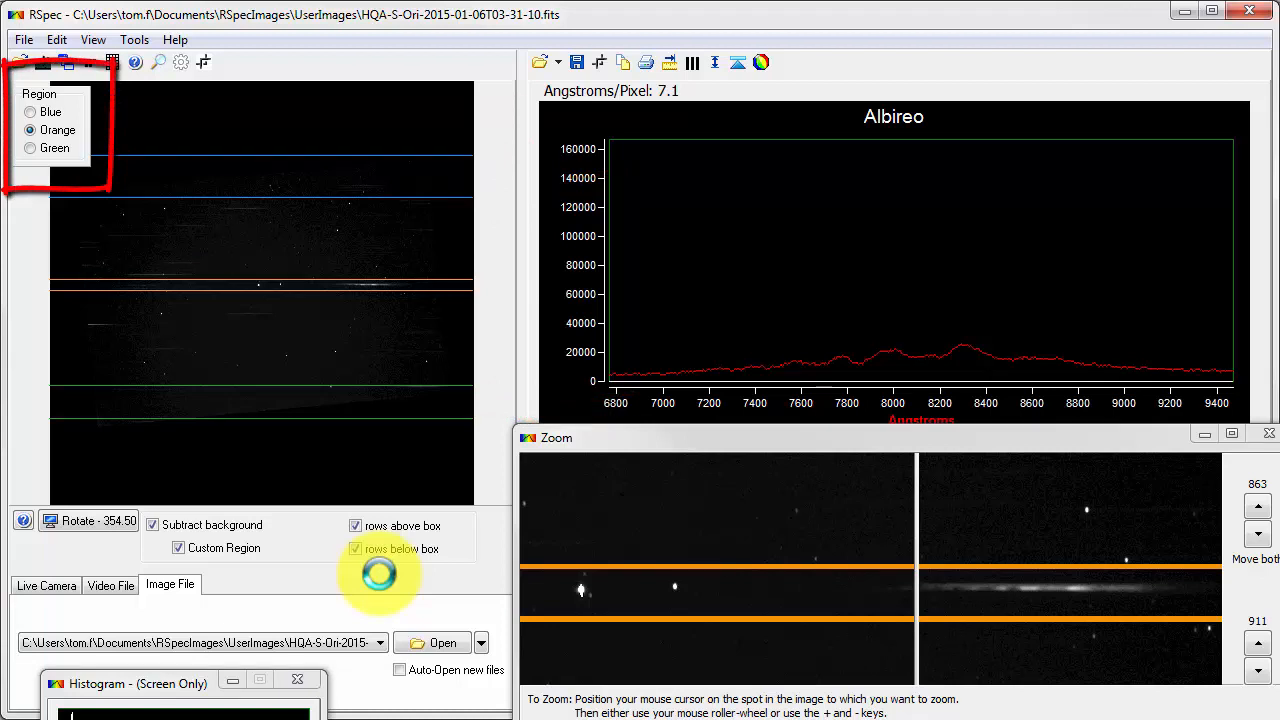
pyautogui.click(356, 549)
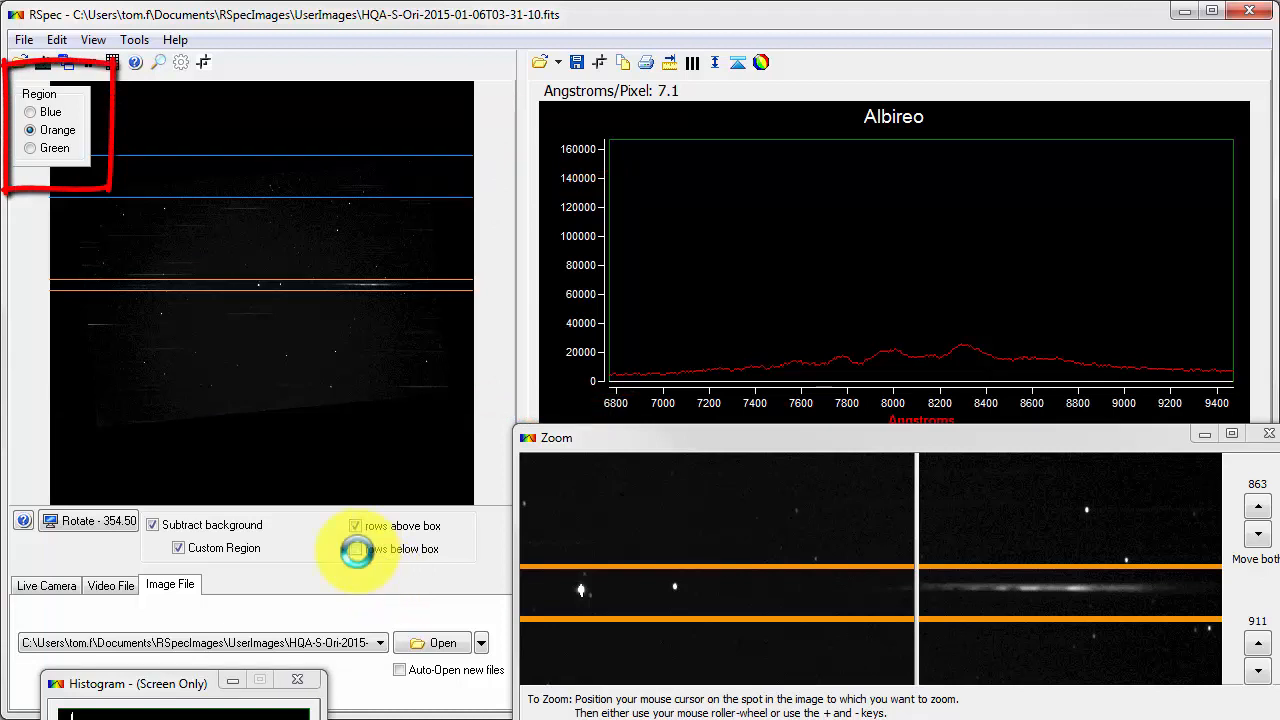
pyautogui.click(31, 111)
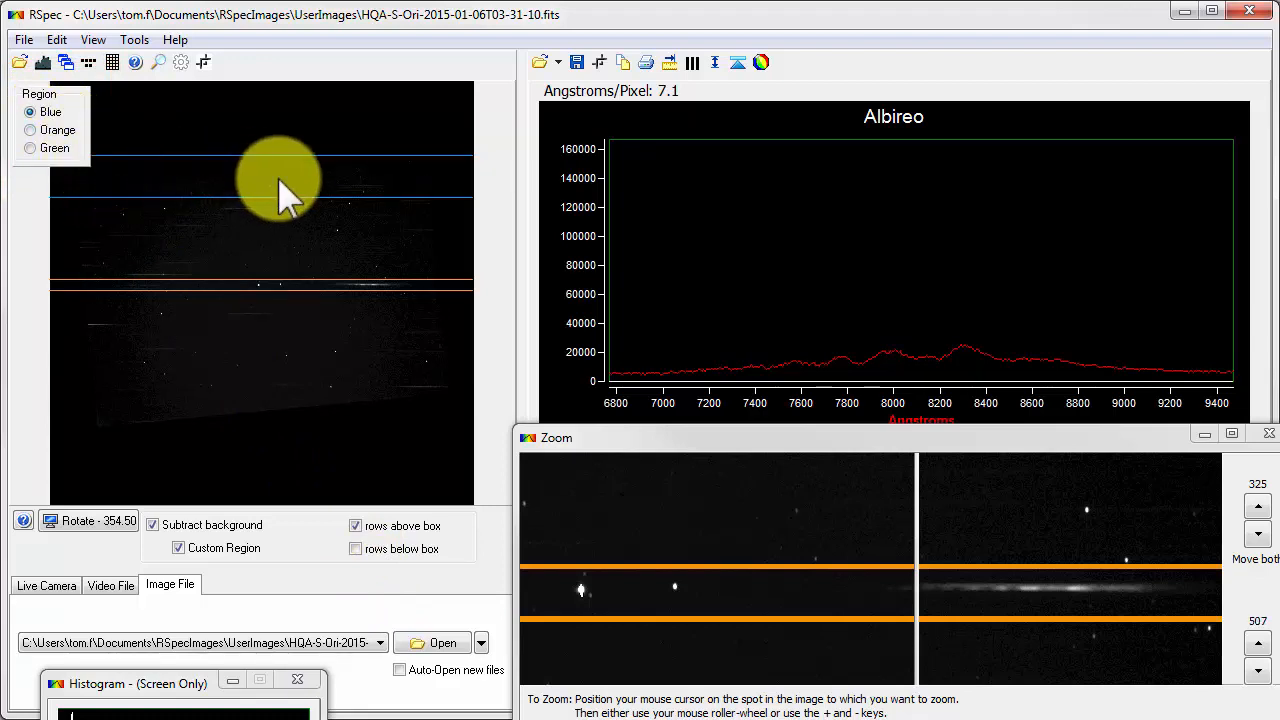
pyautogui.moveTo(280, 188)
pyautogui.mouseDown()
pyautogui.moveTo(286, 234)
pyautogui.moveTo(300, 178)
pyautogui.moveTo(285, 198)
pyautogui.mouseUp()
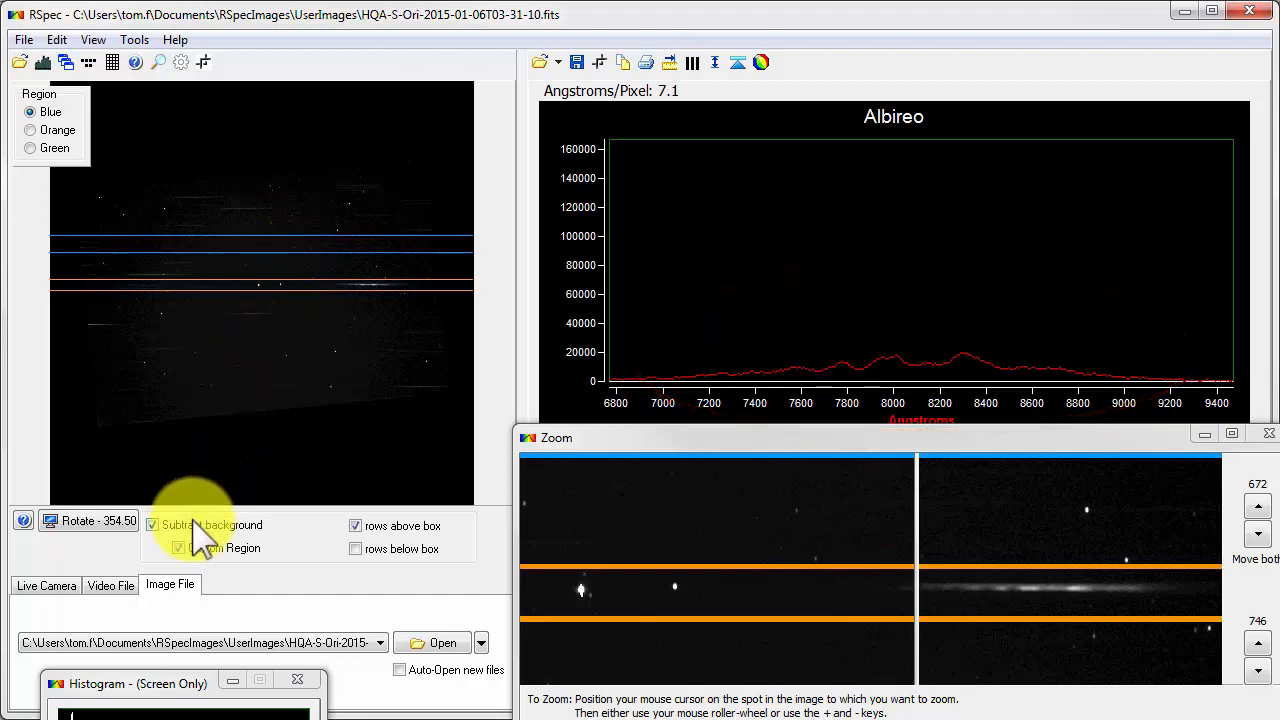
pyautogui.click(355, 549)
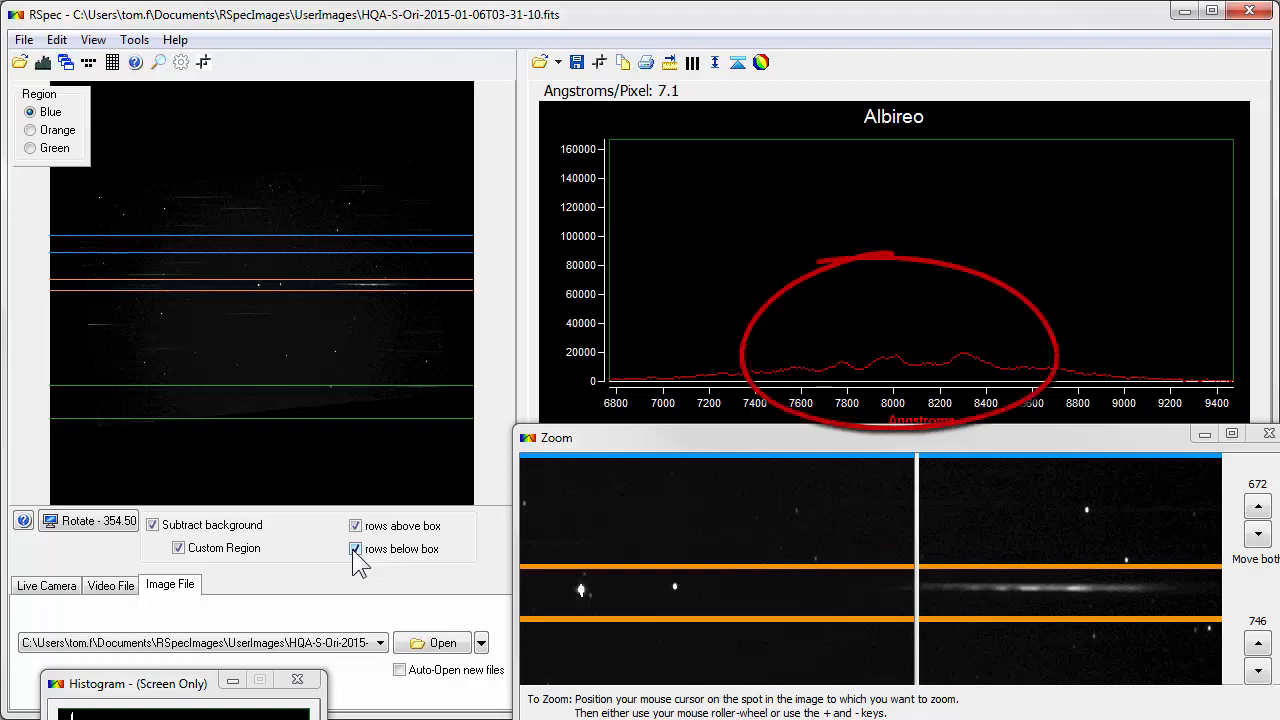
pyautogui.click(355, 549)
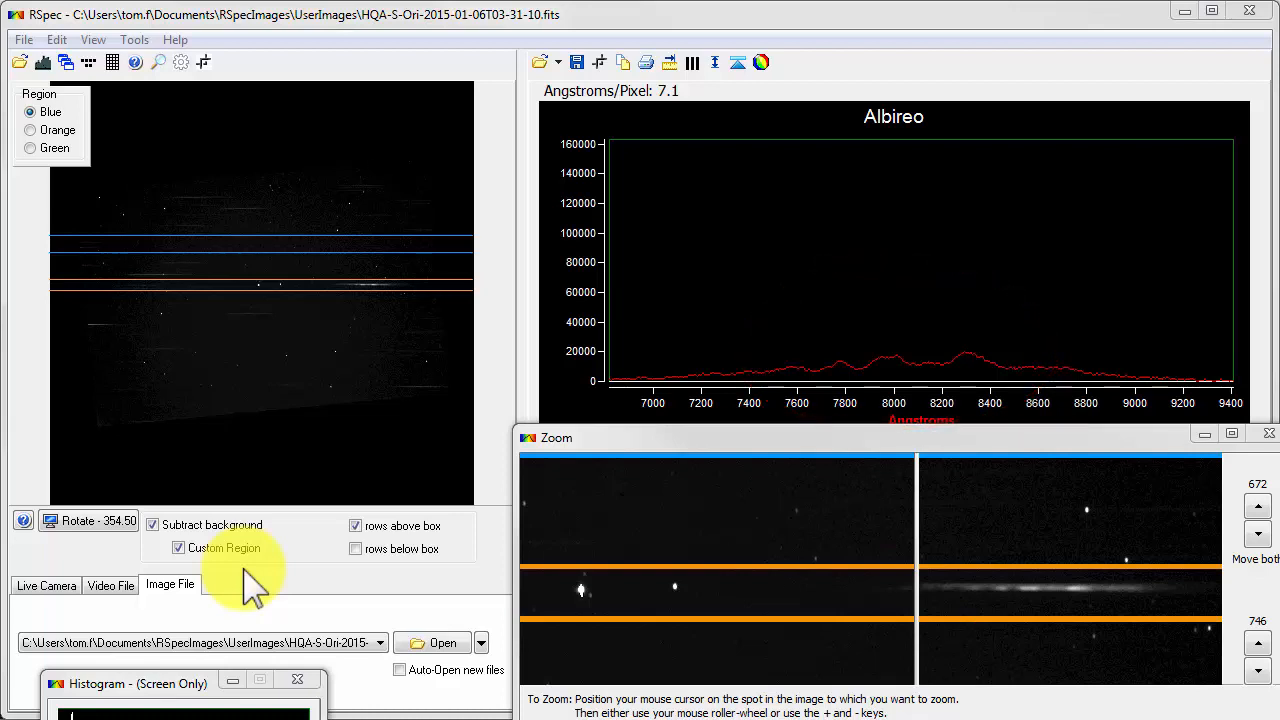
# Zoom the profile to 7000 to 8900 Angstroms and compare it with and without the custom background region.
pyautogui.moveTo(655, 345); pyautogui.dragTo(1112, 420)
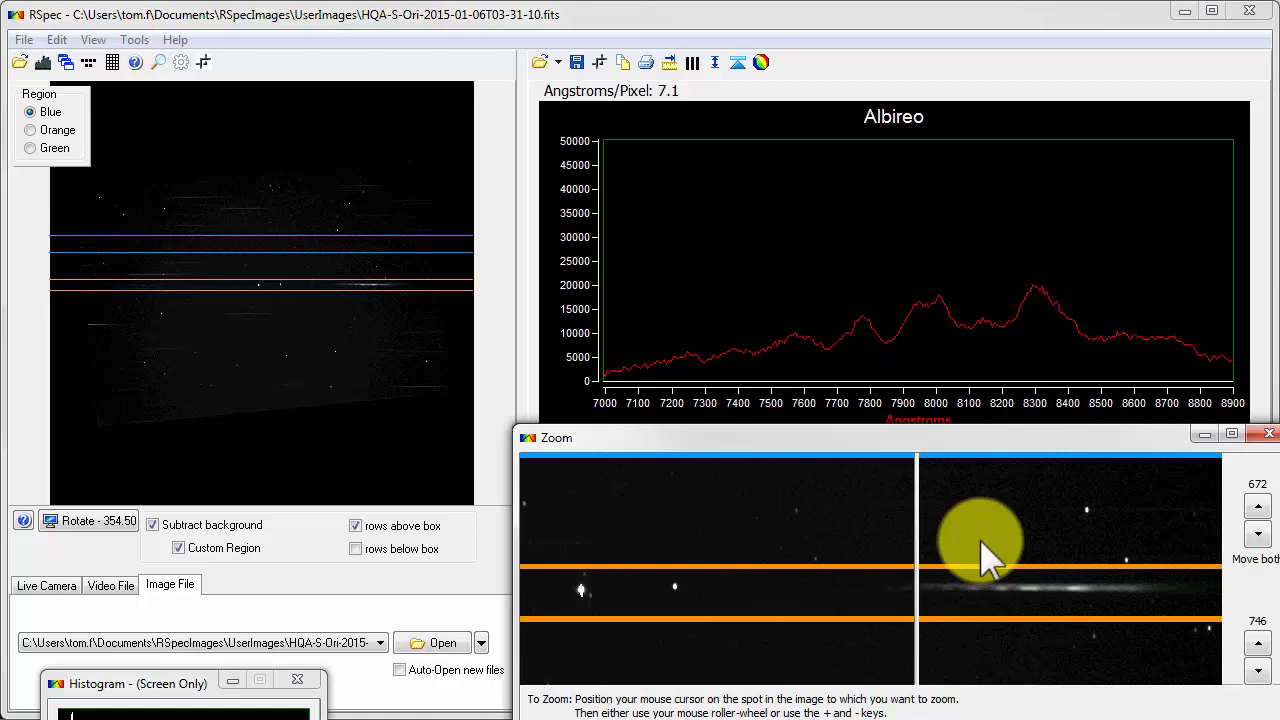
pyautogui.click(179, 549)
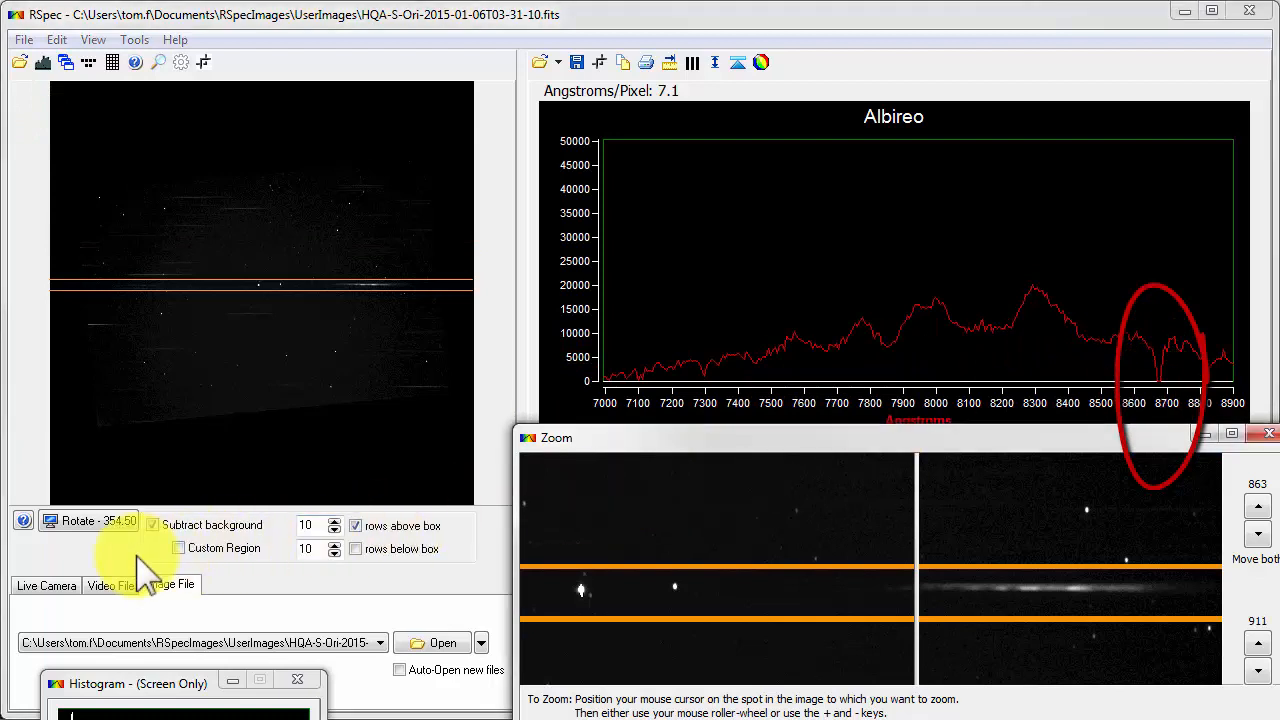
pyautogui.click(179, 549)
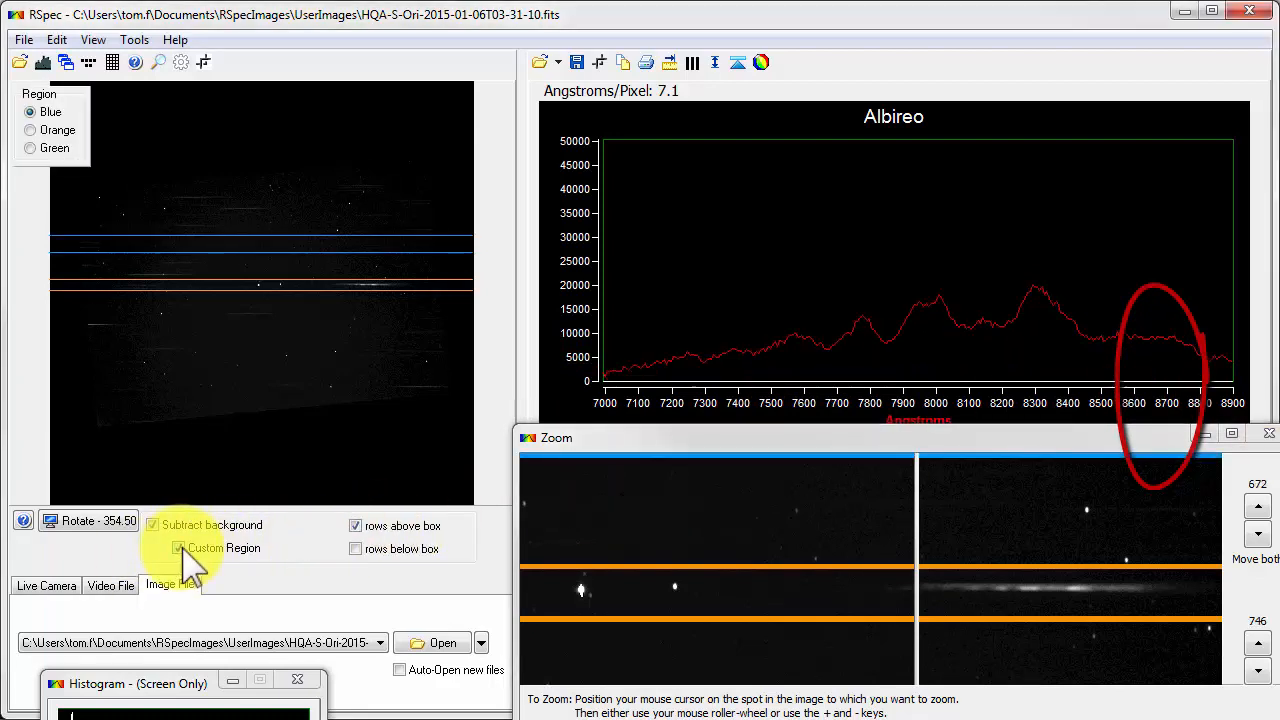
pyautogui.click(181, 550)
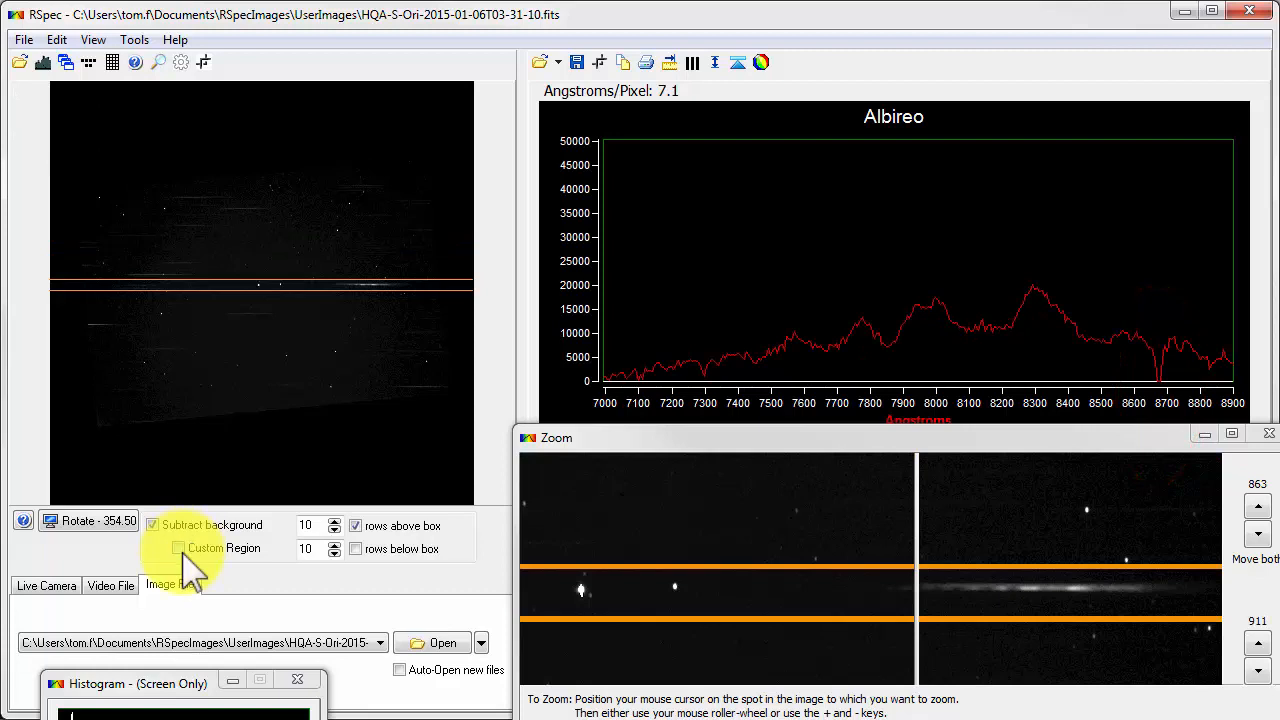
# Re-enable the custom background region and reframe the profile to about 4000 to 10,700 Angstroms.
pyautogui.doubleClick(889, 250)
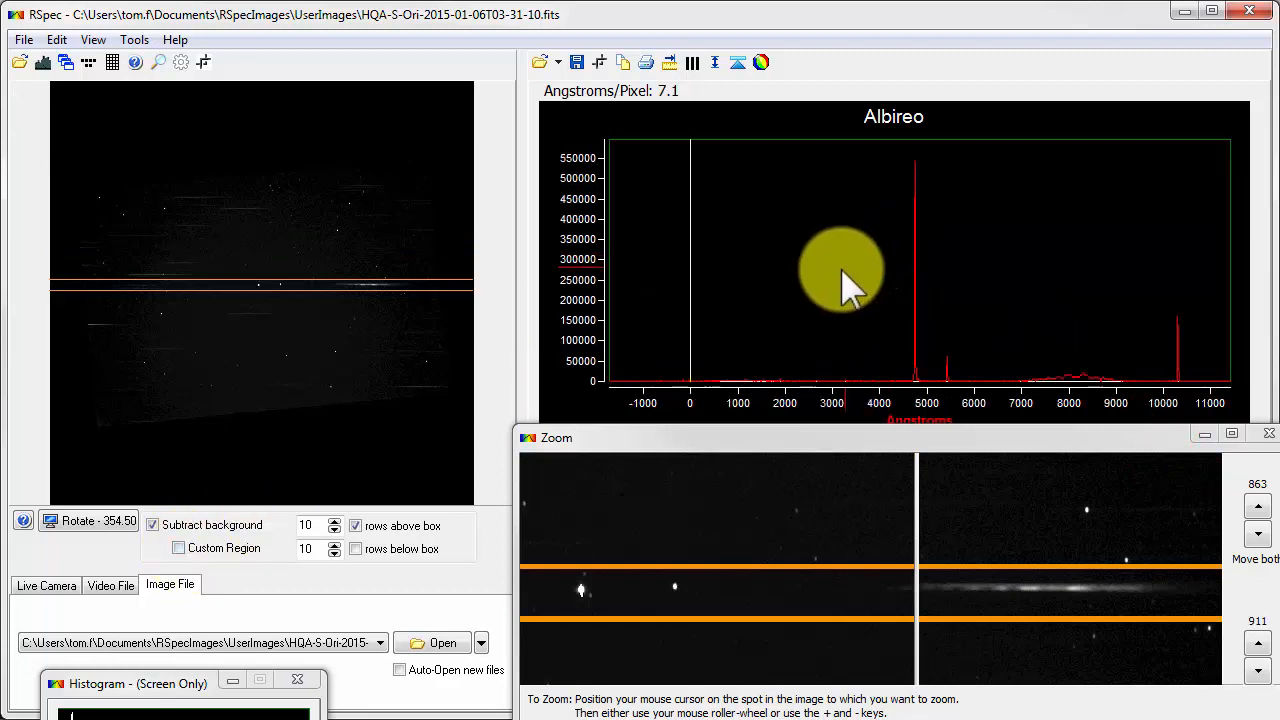
pyautogui.moveTo(898, 258); pyautogui.dragTo(1216, 400)
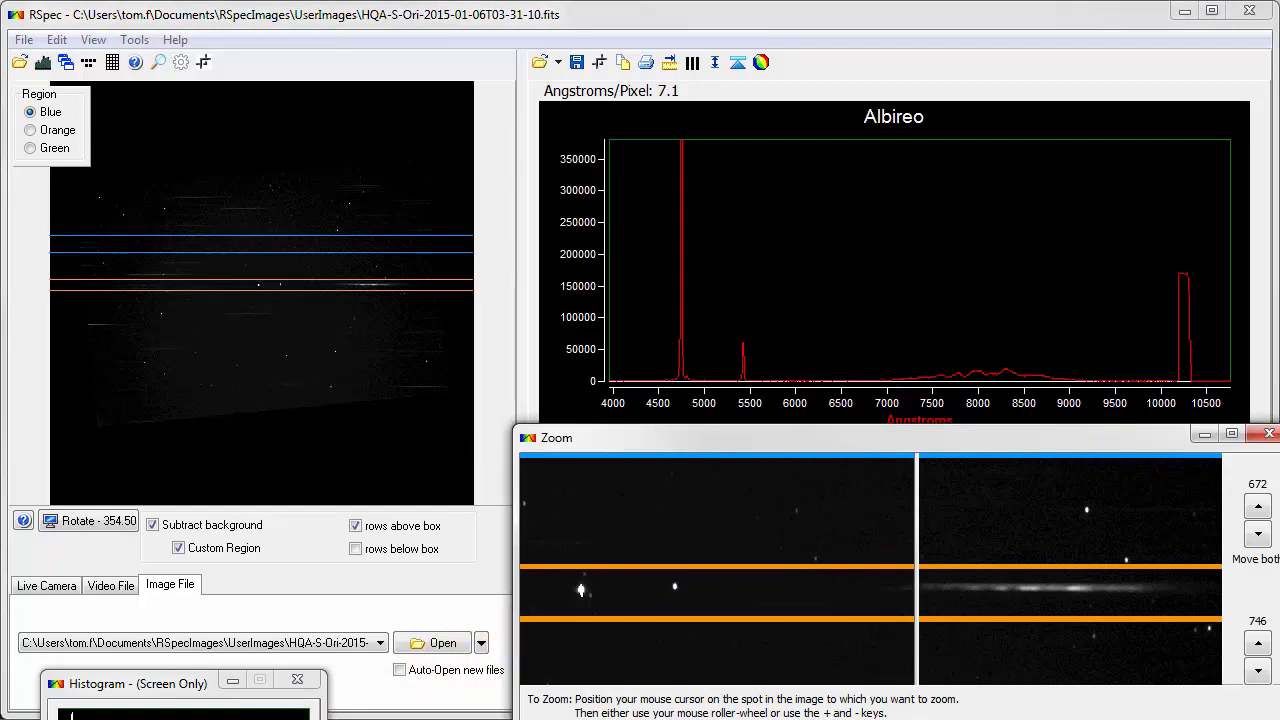
# Restretch the on-screen histogram to brighten the image so the rotated frame's edges stand out, and close the Zoom window.
pyautogui.click(190, 712)
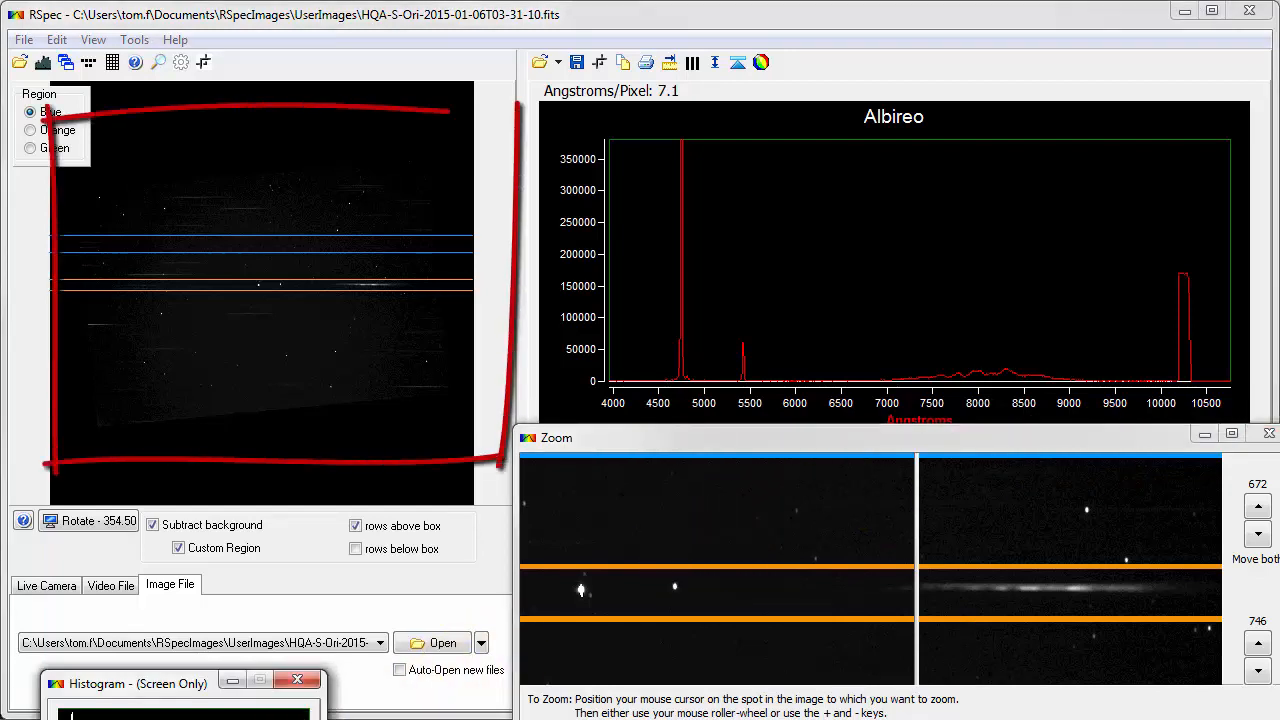
pyautogui.moveTo(90, 716); pyautogui.dragTo(72, 716)
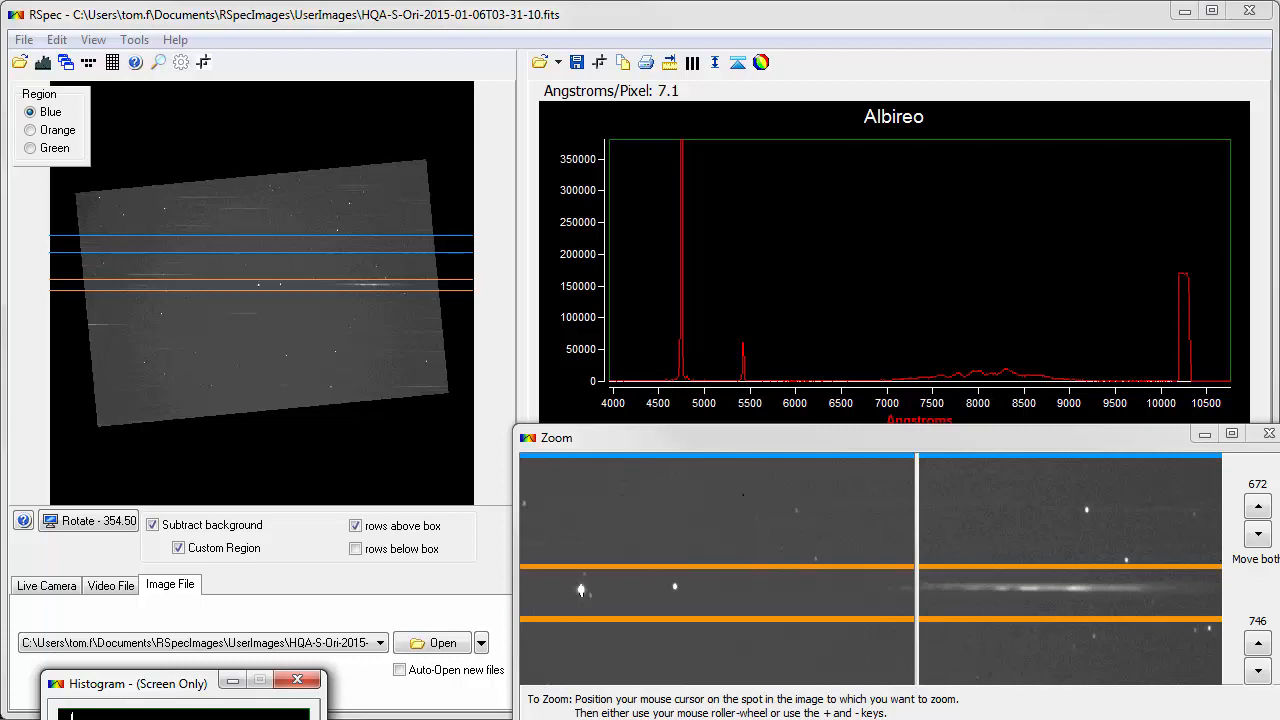
pyautogui.click(692, 557)
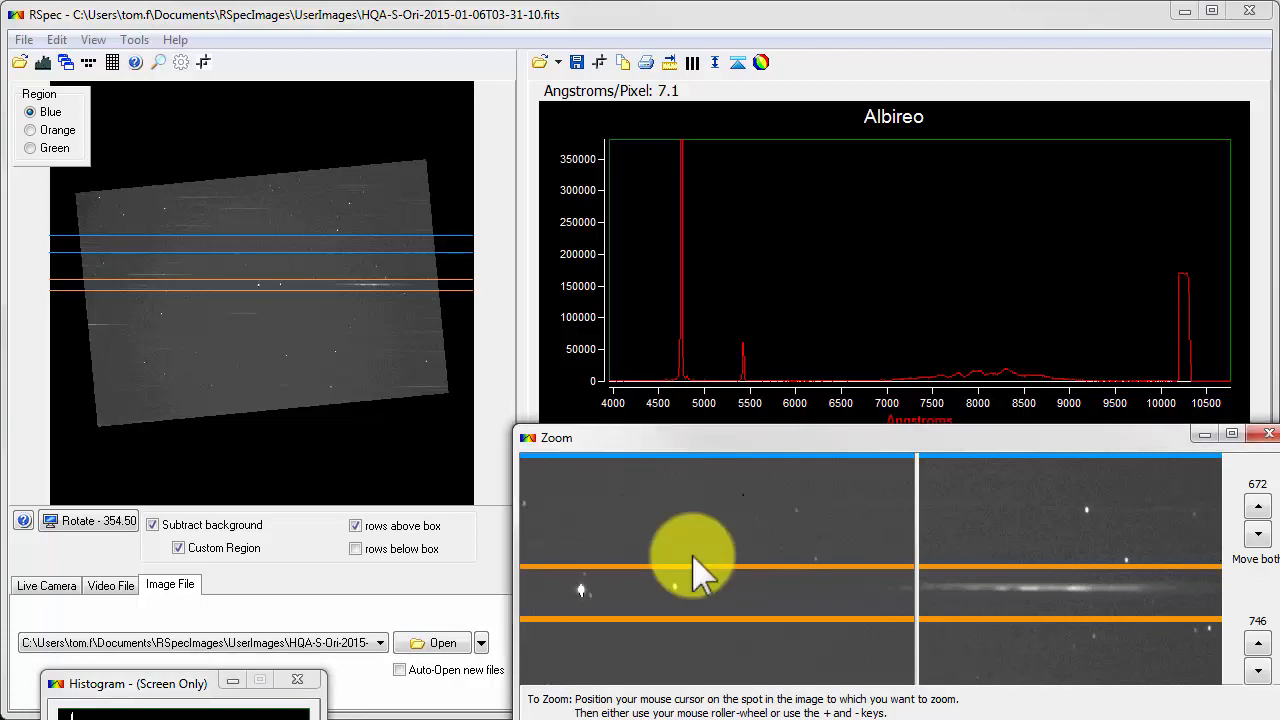
pyautogui.click(1268, 434)
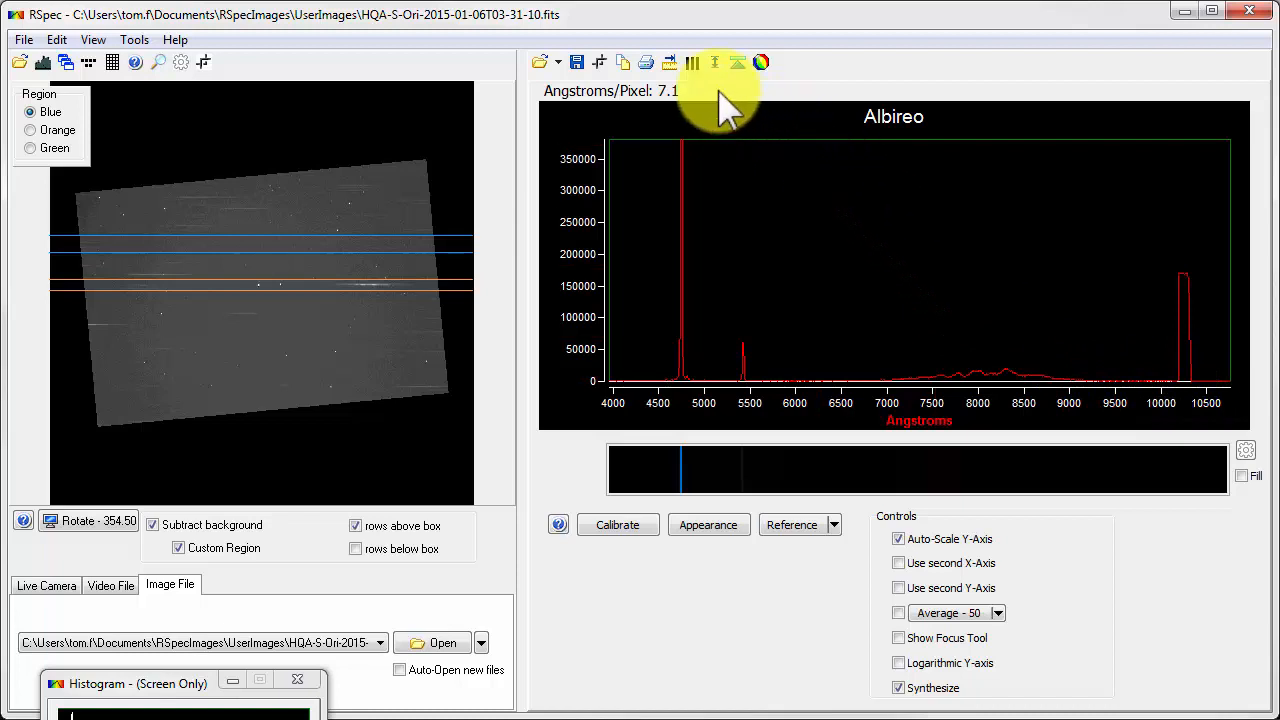
# Show the Measure lines and bracket the edge artifact at the red end of the profile, from about 9730 to 11,032 Angstroms.
pyautogui.click(692, 64)
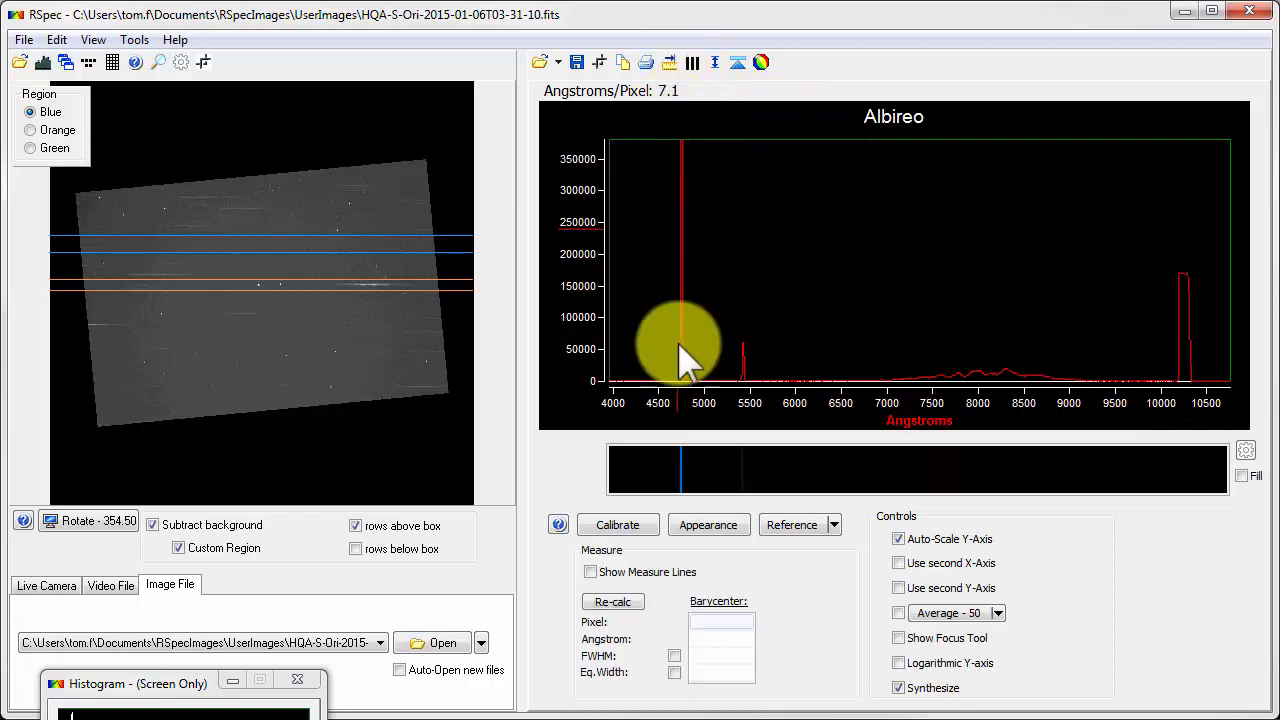
pyautogui.click(590, 573)
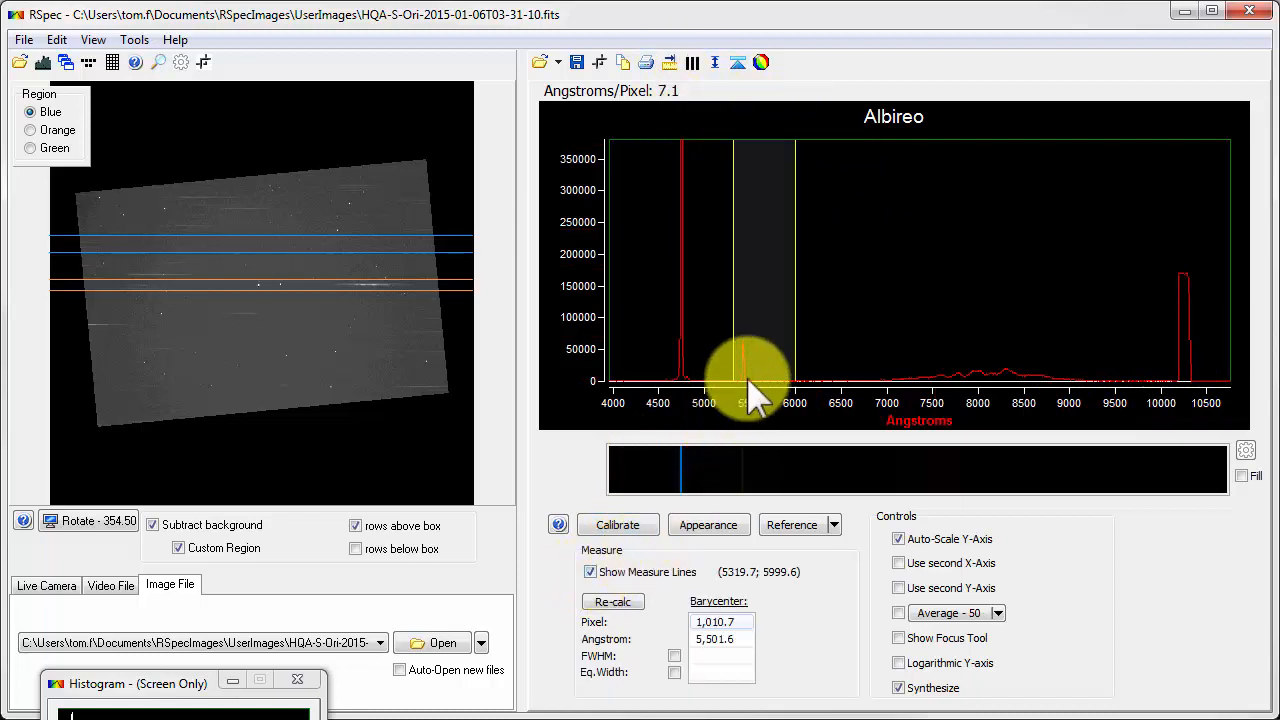
pyautogui.moveTo(797, 372); pyautogui.dragTo(1236, 386)
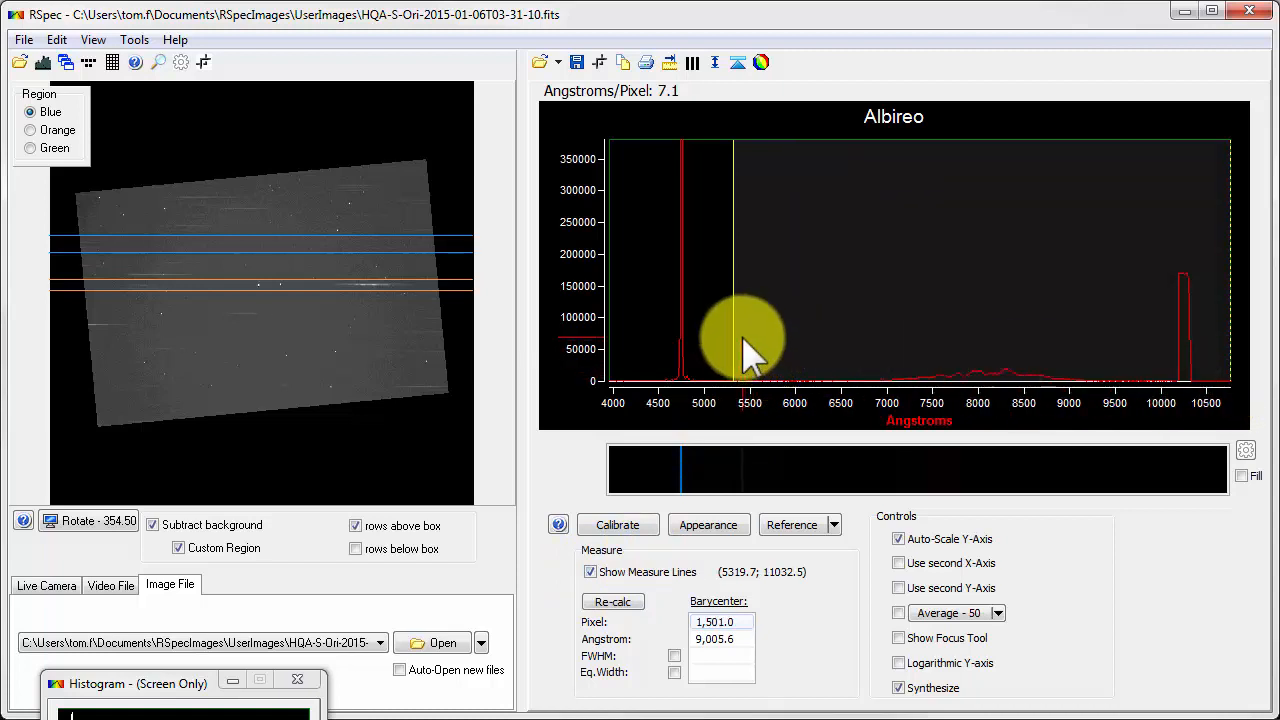
pyautogui.moveTo(748, 349); pyautogui.dragTo(1140, 371)
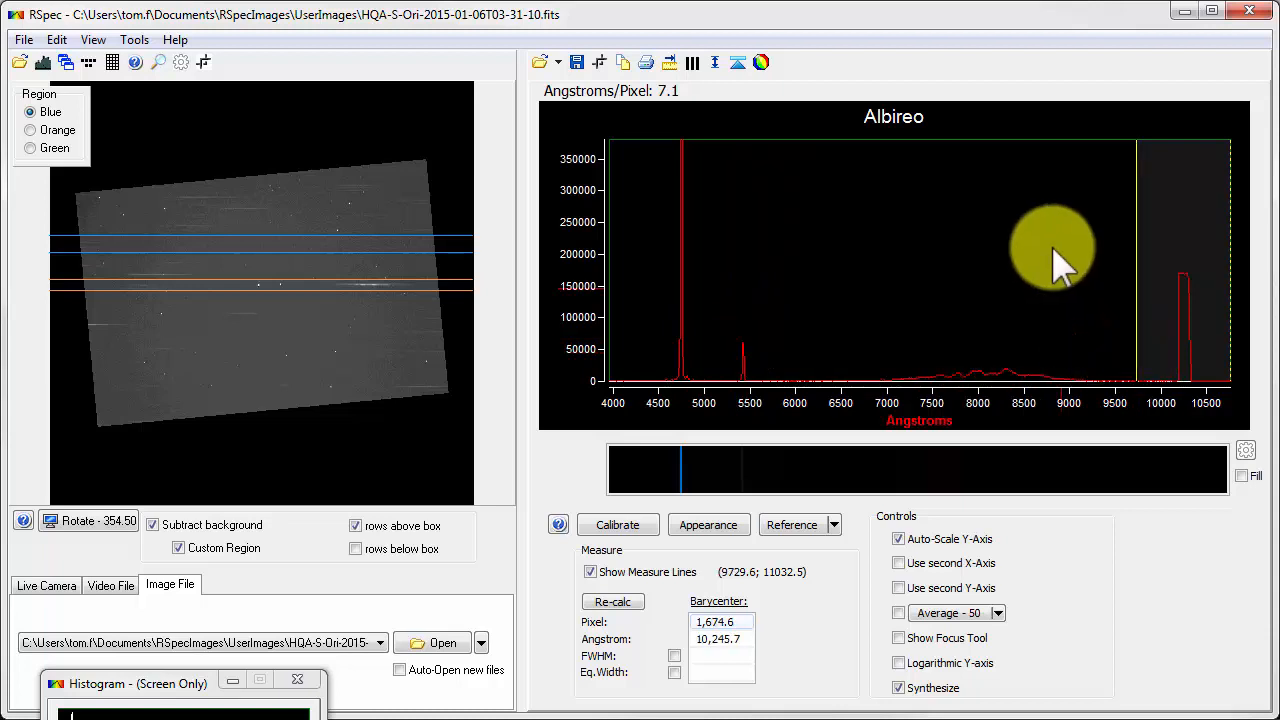
# Cancel deleting the profile points between the Measure lines and flatten those points to zero instead.
pyautogui.click(603, 64)
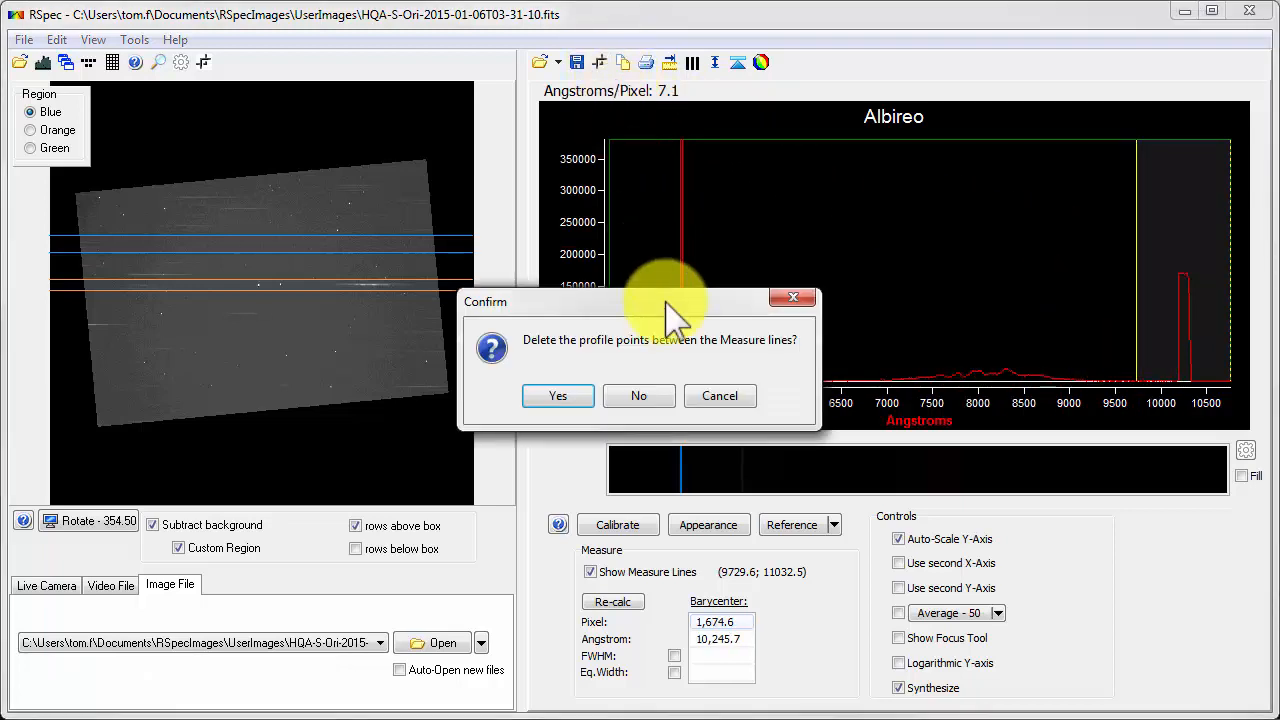
pyautogui.click(720, 396)
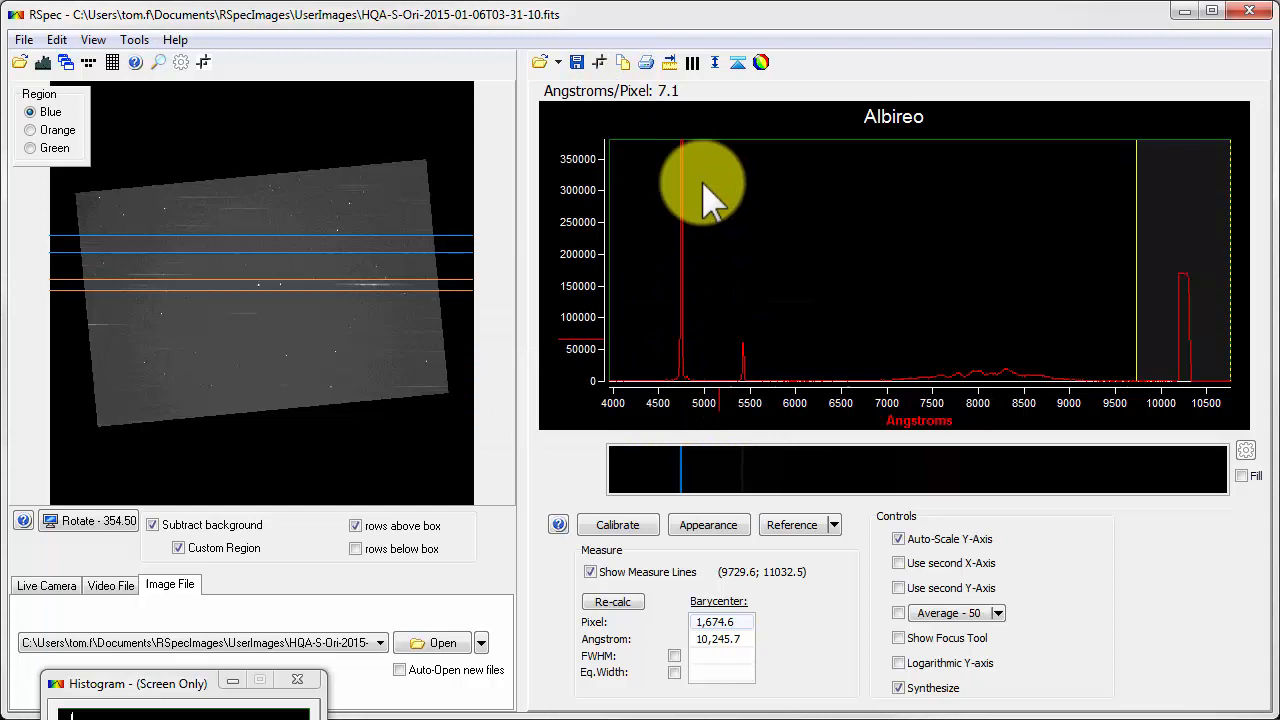
pyautogui.keyDown('ctrl'); pyautogui.click(603, 64); pyautogui.keyUp('ctrl')
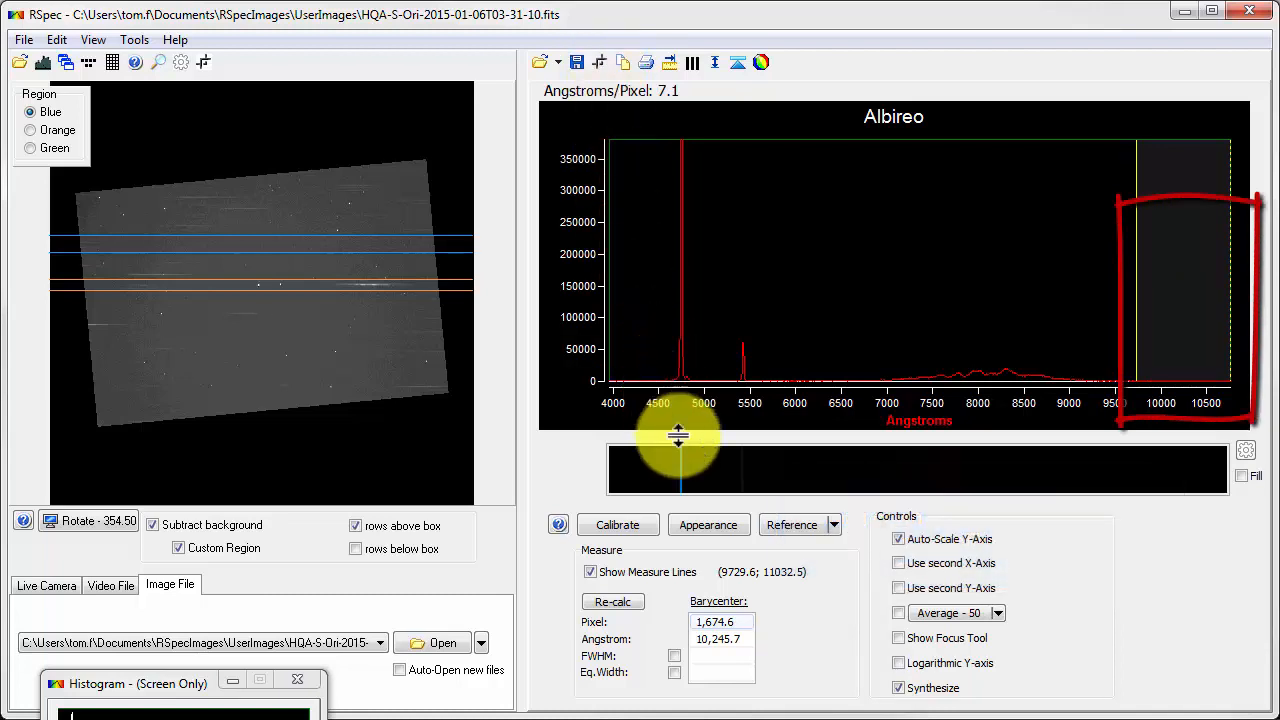
# Edit the profile's points to delete everything below 4500 Angstroms, with deletion from the reference profile too enabled.
pyautogui.click(830, 526)
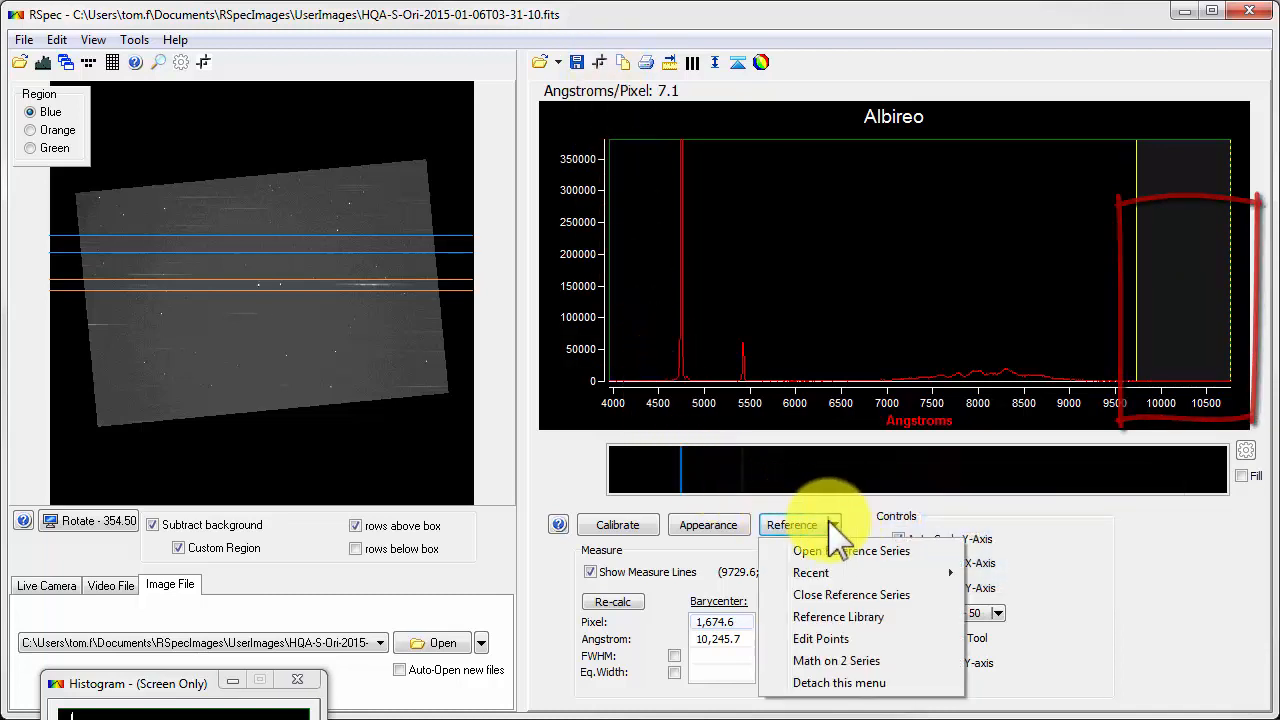
pyautogui.click(857, 638)
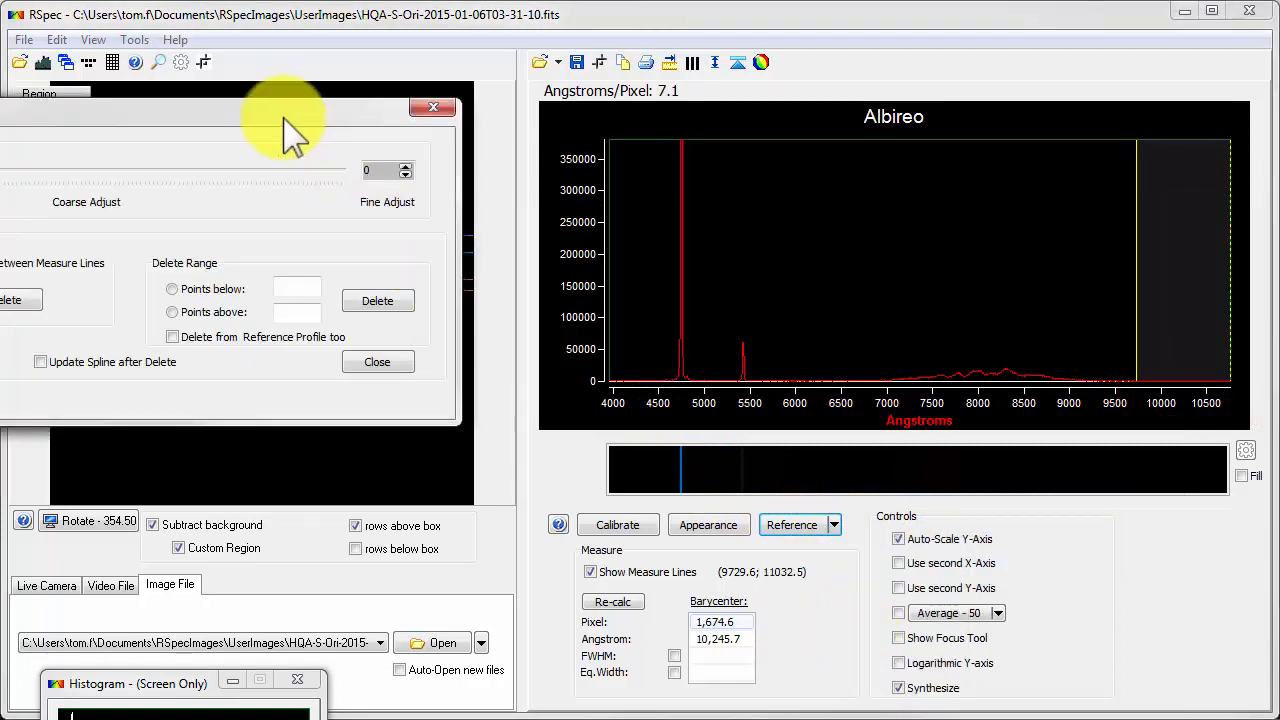
pyautogui.moveTo(286, 123)
pyautogui.mouseDown()
pyautogui.moveTo(440, 175)
pyautogui.moveTo(528, 459)
pyautogui.mouseUp()
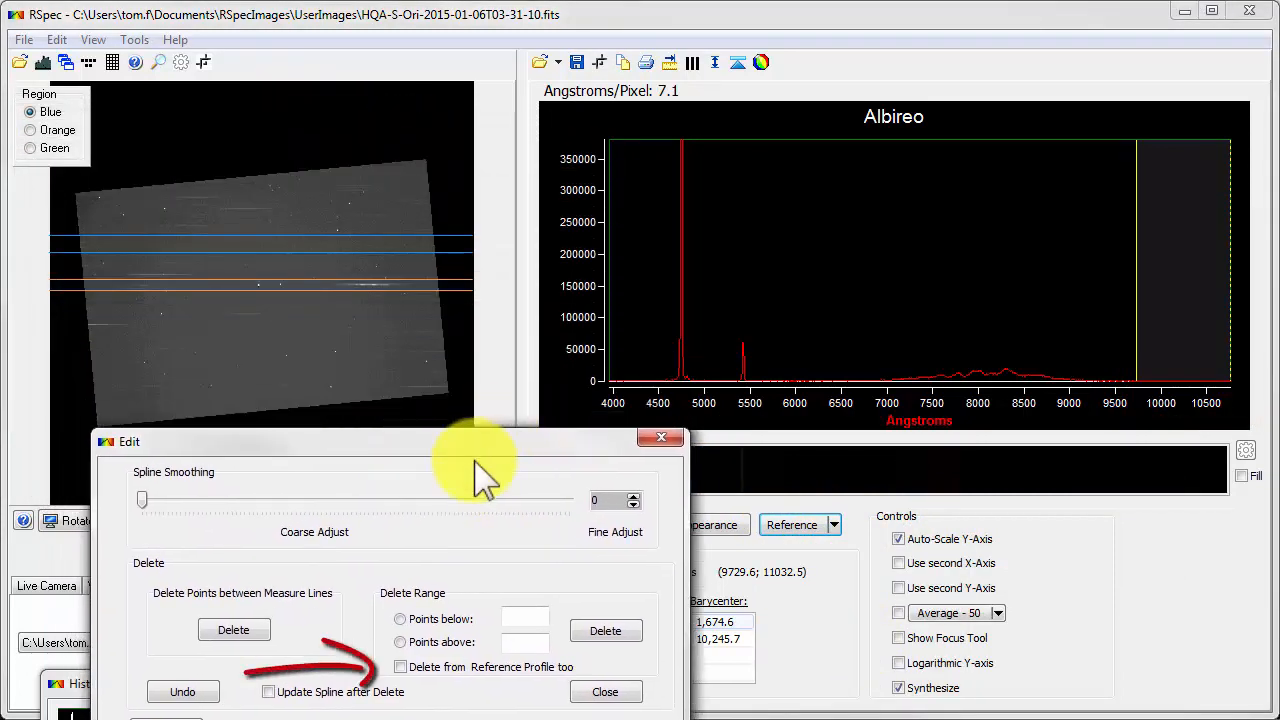
pyautogui.click(400, 667)
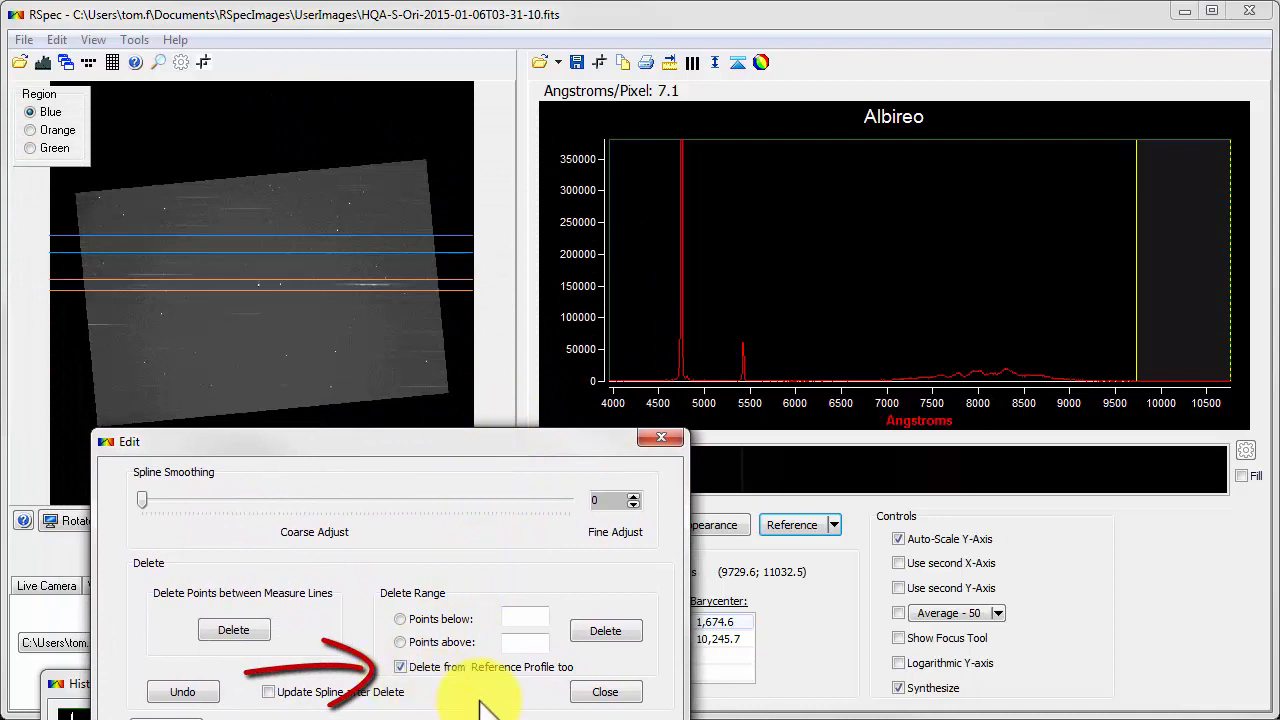
pyautogui.click(401, 619)
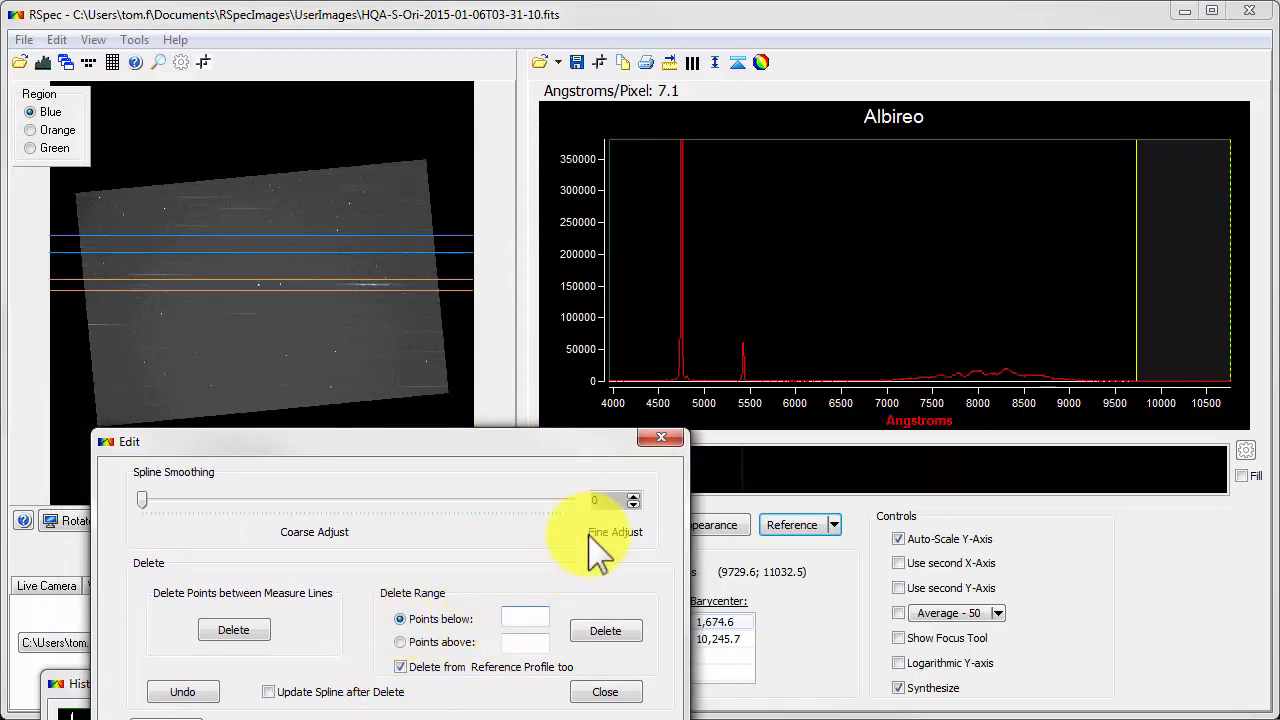
pyautogui.click(528, 614)
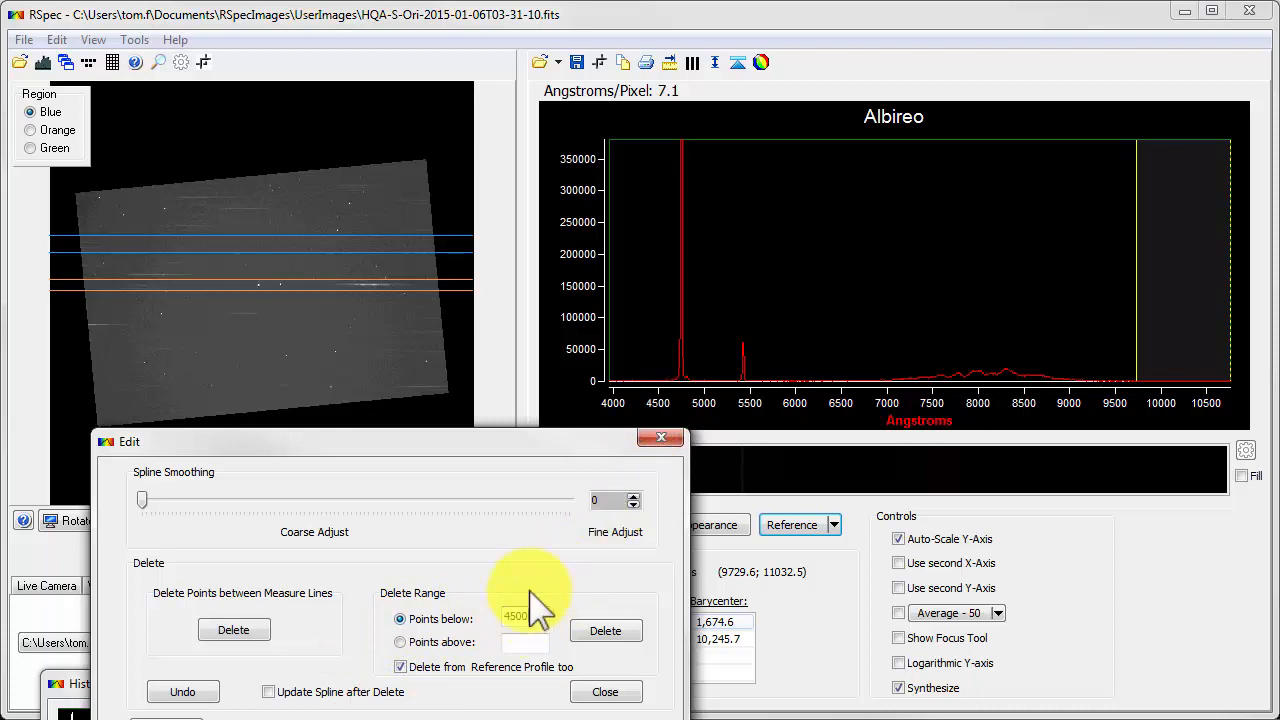
pyautogui.click(607, 632)
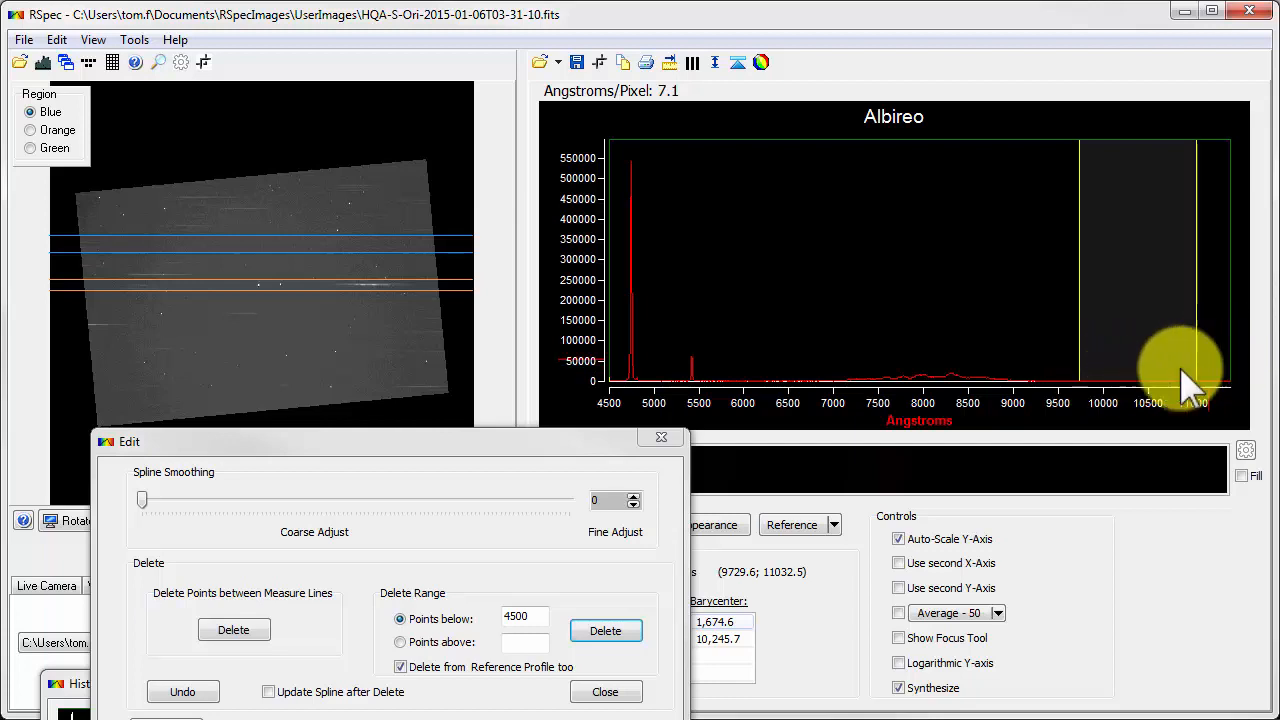
# Delete all profile points above 9500 Angstroms, including those in the reference profile, and close the editing window.
pyautogui.click(402, 643)
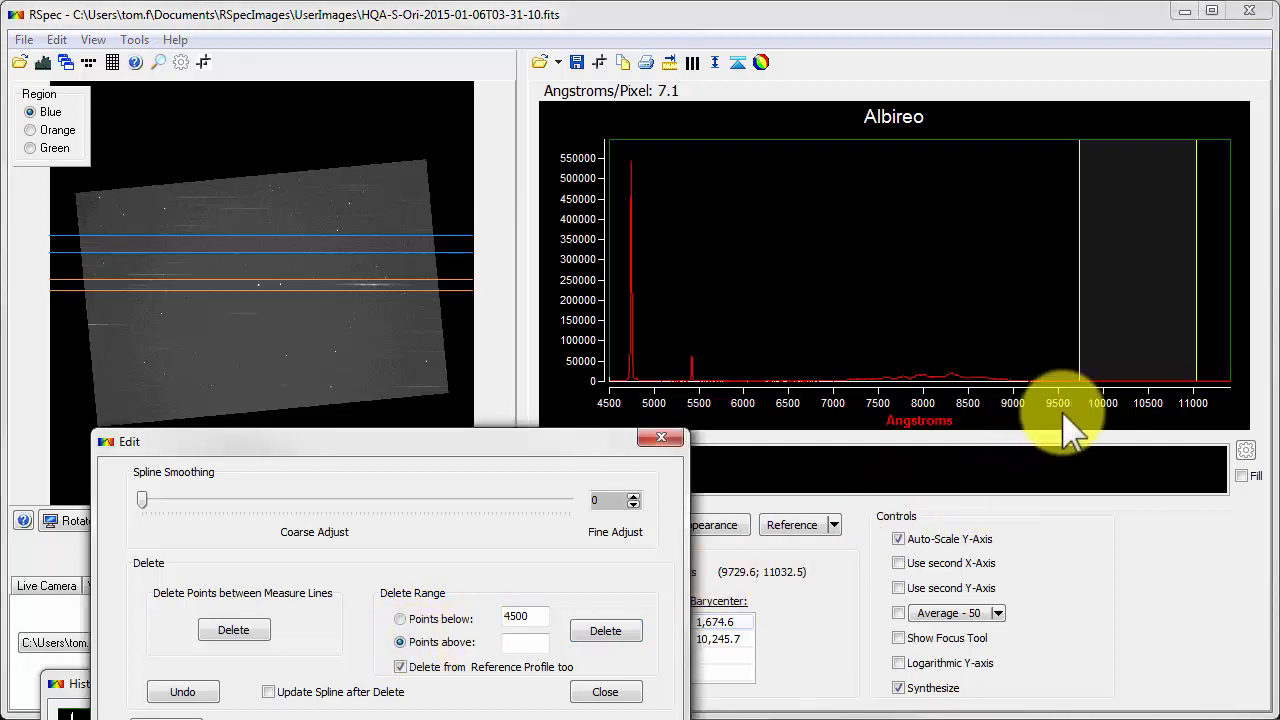
pyautogui.click(522, 642)
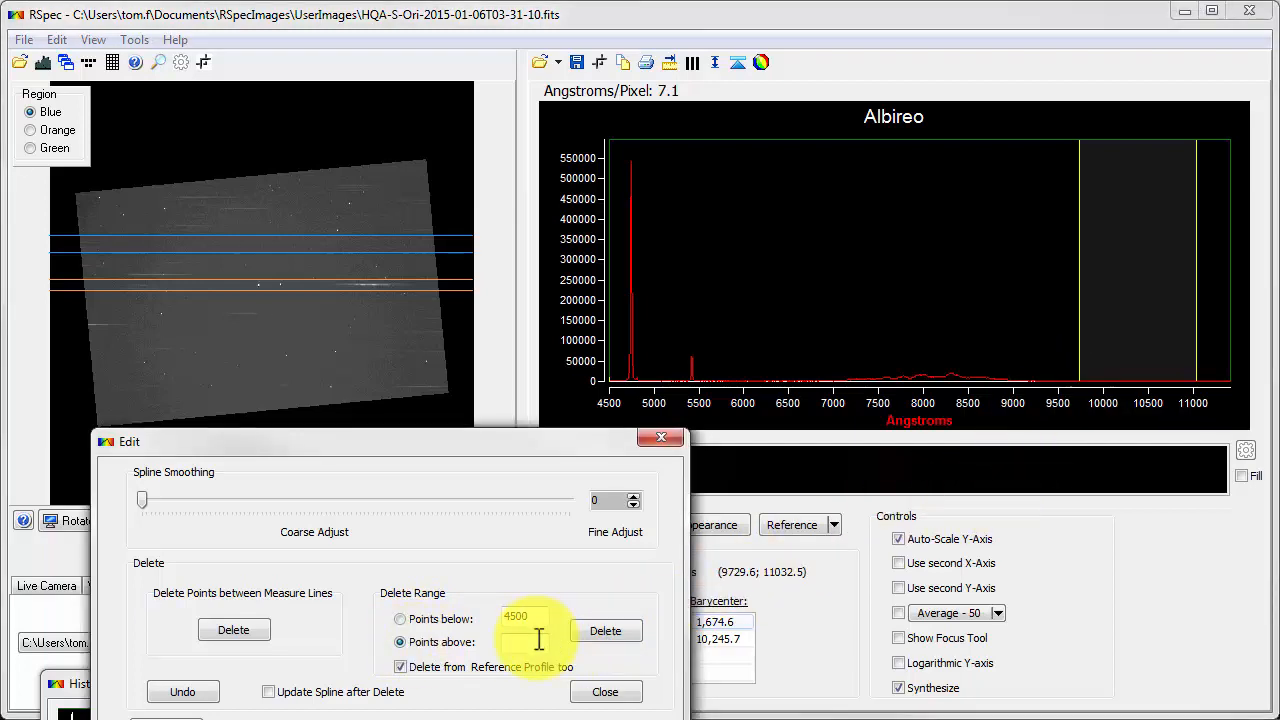
pyautogui.write('950')
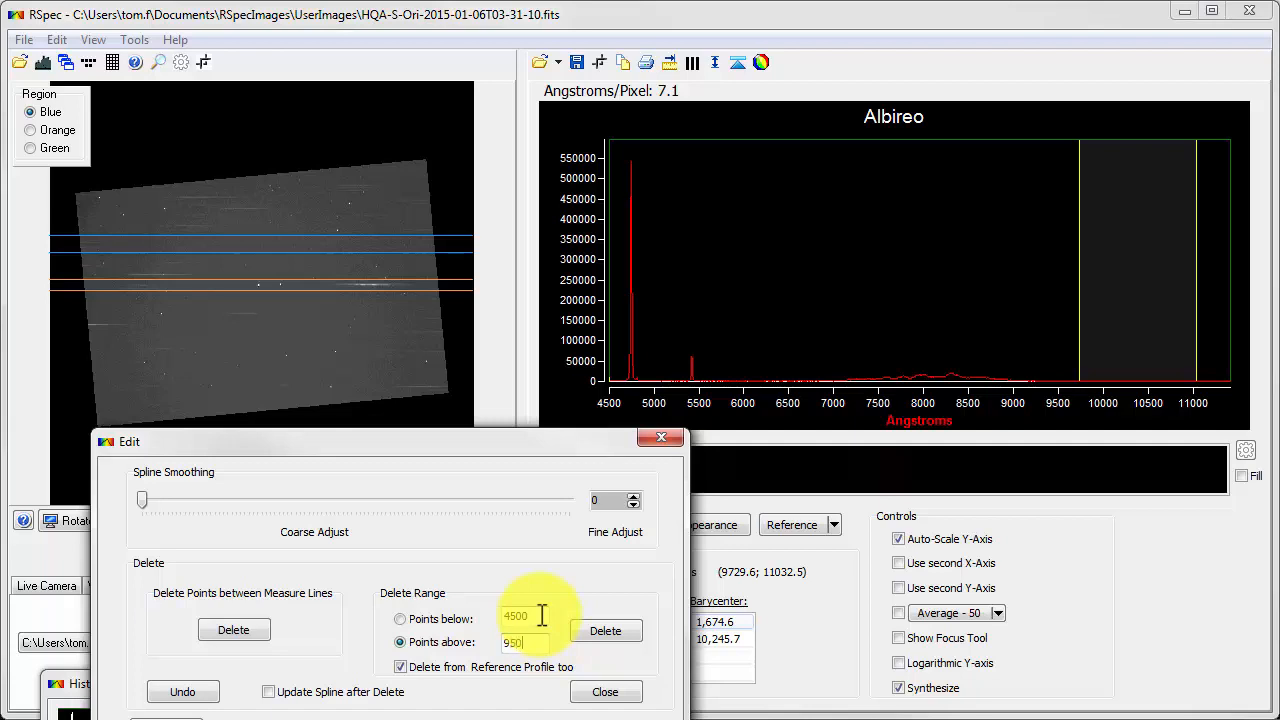
pyautogui.write('0')
pyautogui.click(578, 630)
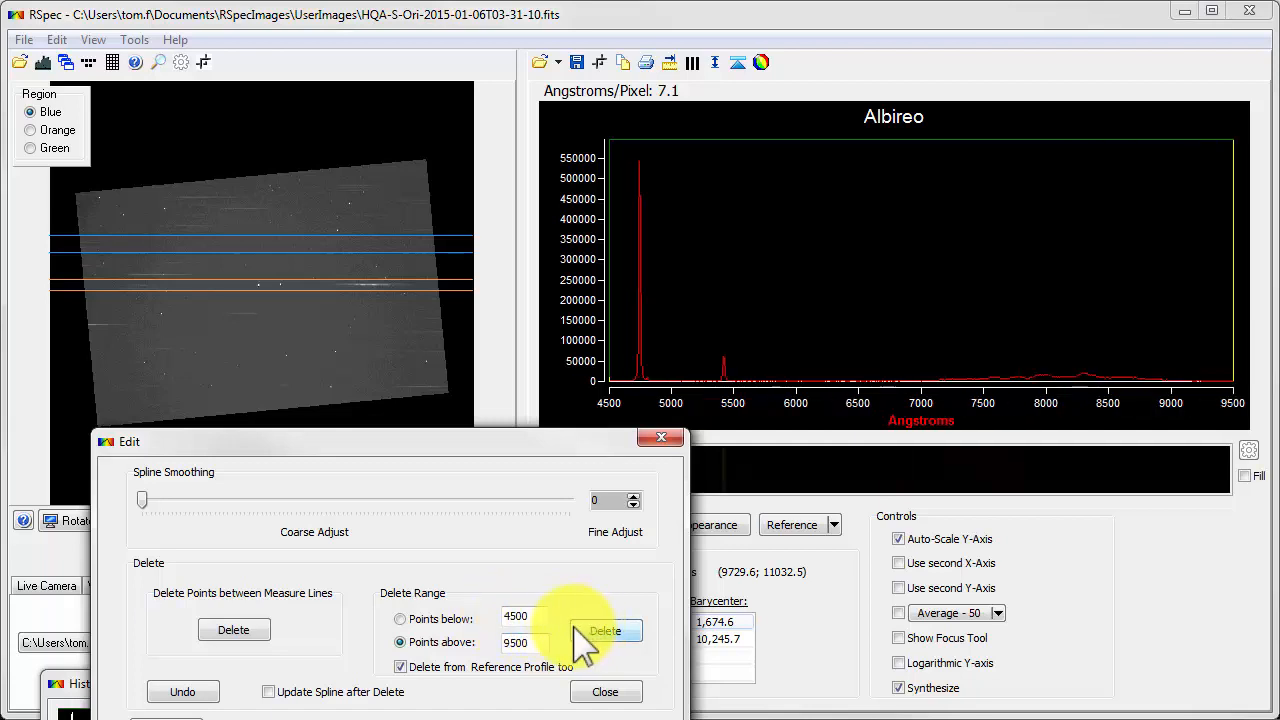
pyautogui.click(605, 690)
pyautogui.moveTo(1010, 410); pyautogui.dragTo(1214, 400)
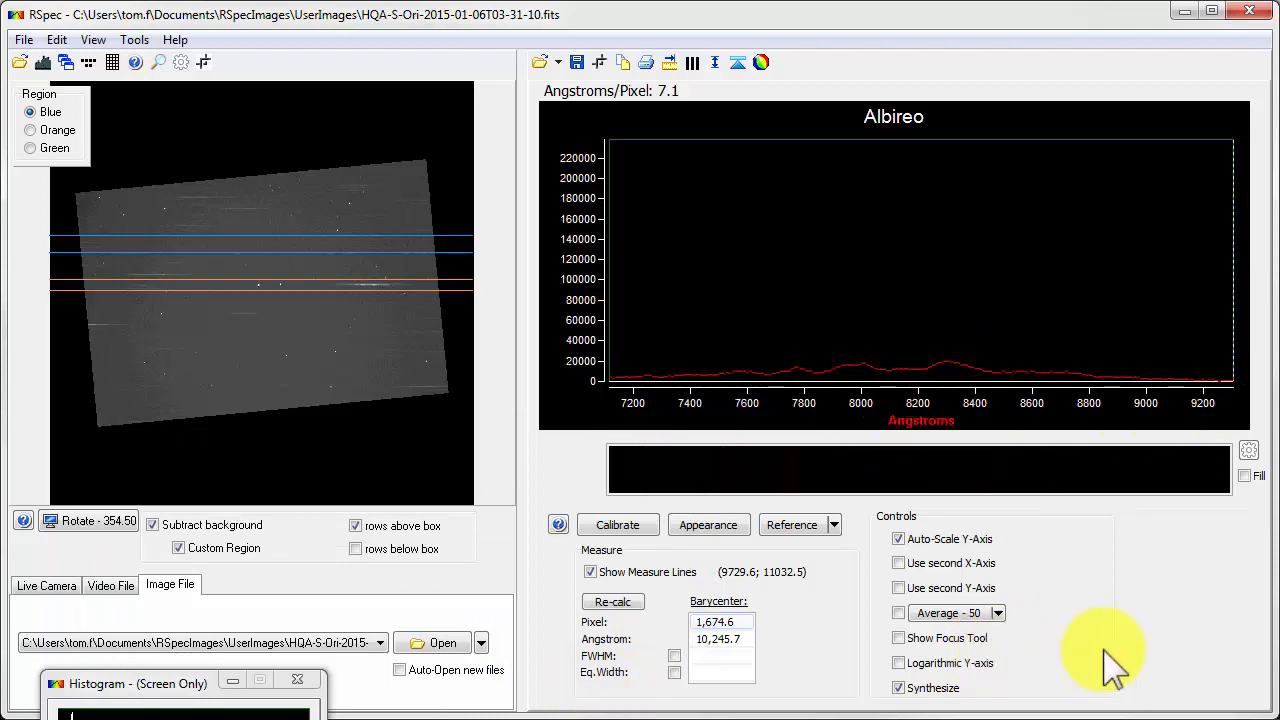
pyautogui.moveTo(1042, 320); pyautogui.dragTo(686, 409)
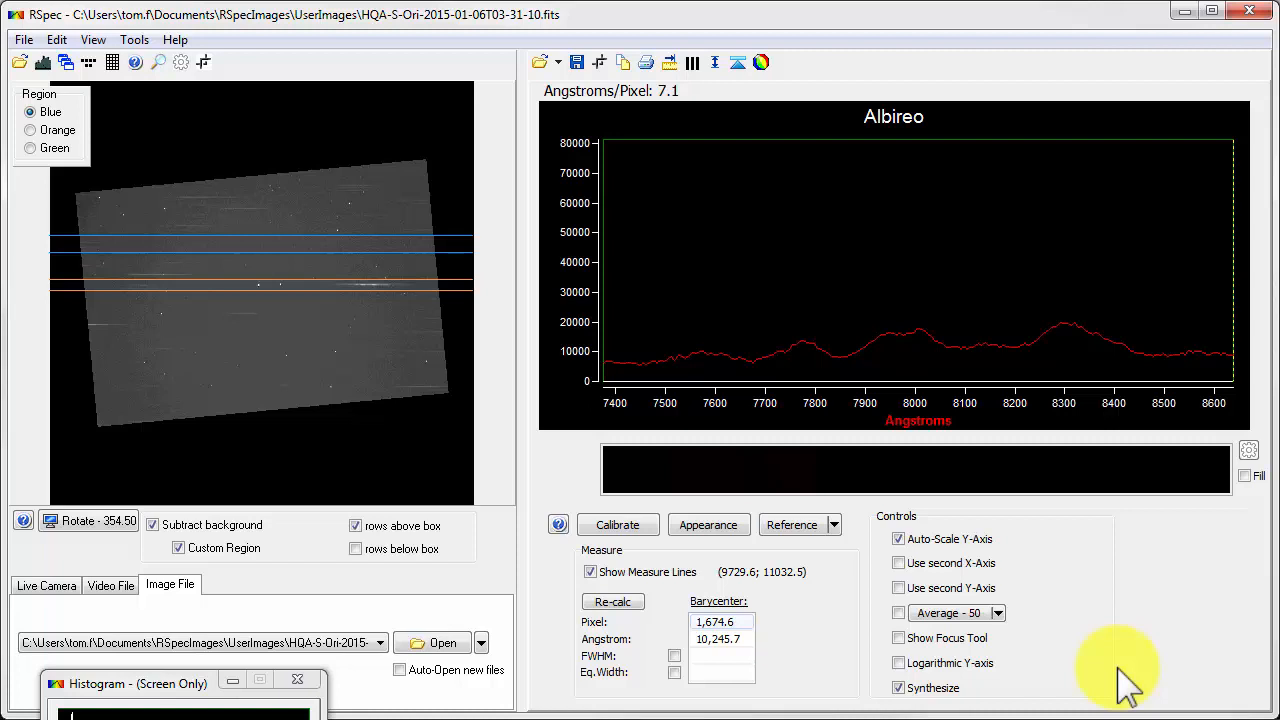
# Open the recent image k22.bmp and rotate it to 331.5 degrees with Live Update enabled.
pyautogui.click(481, 643)
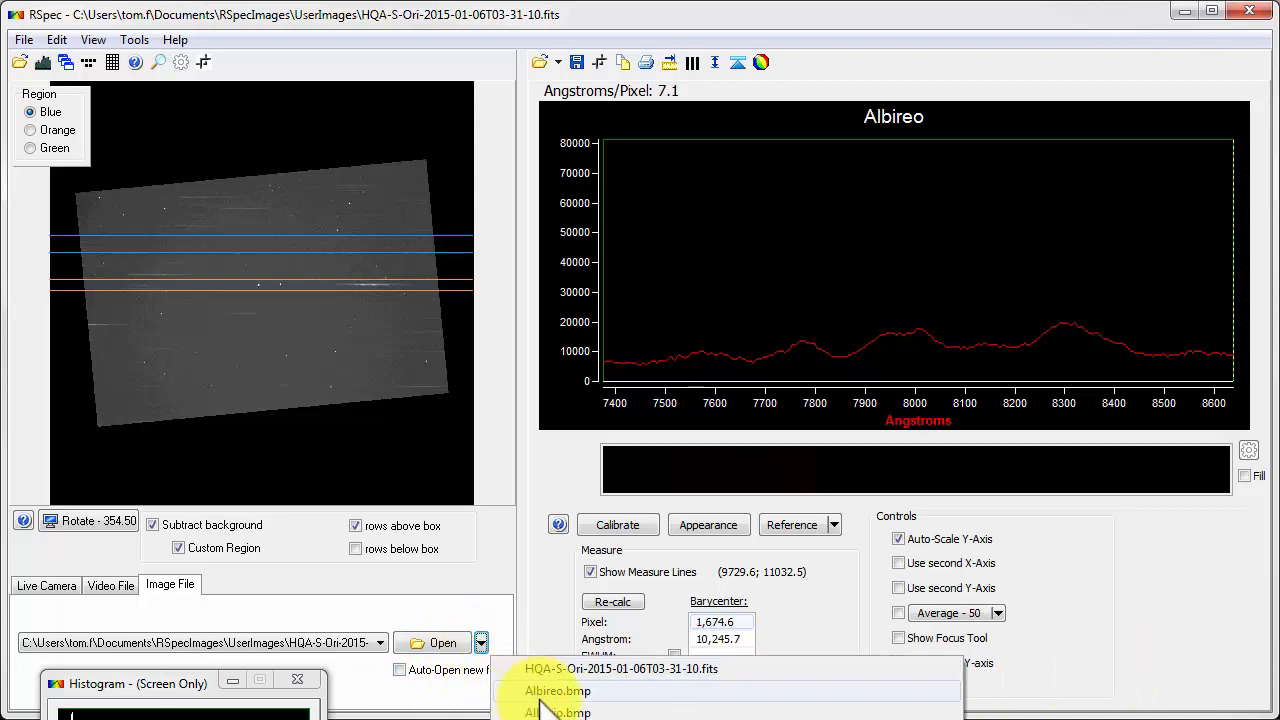
pyautogui.click(600, 718)
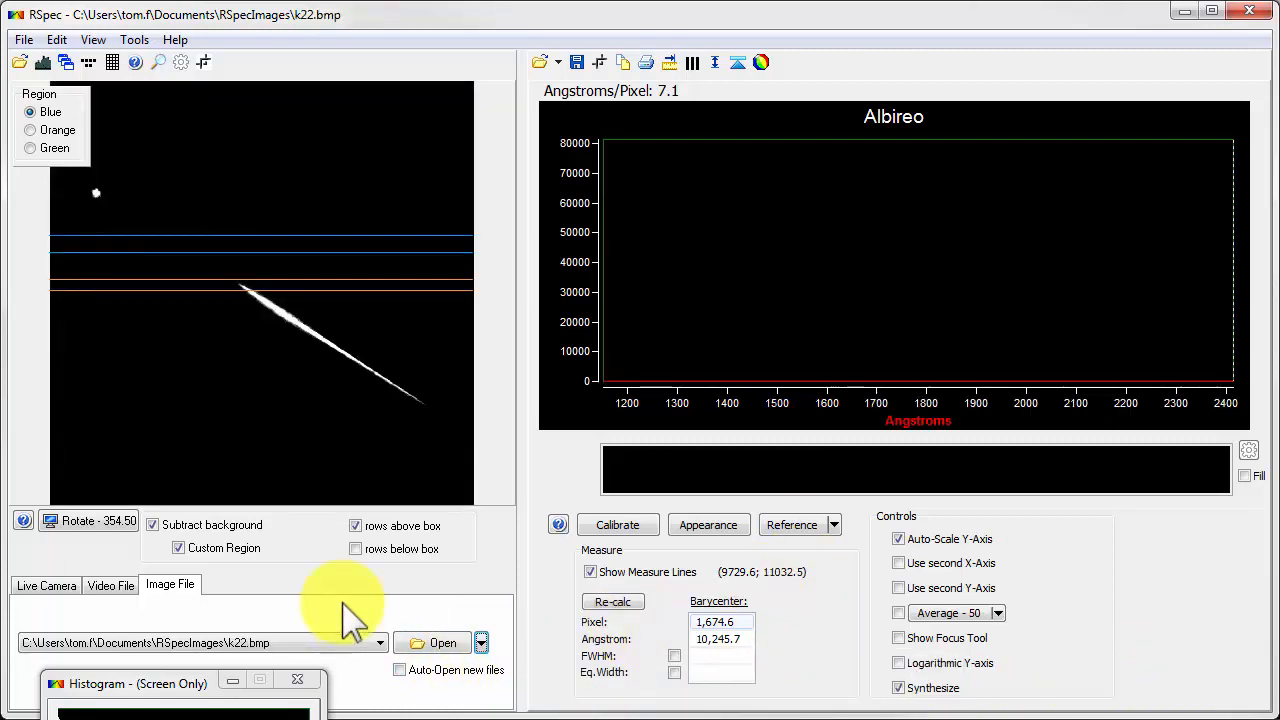
pyautogui.click(95, 521)
pyautogui.moveTo(74, 524)
pyautogui.mouseDown()
pyautogui.moveTo(91, 305)
pyautogui.moveTo(62, 420)
pyautogui.moveTo(63, 514)
pyautogui.moveTo(71, 496)
pyautogui.mouseUp()
pyautogui.click(44, 657)
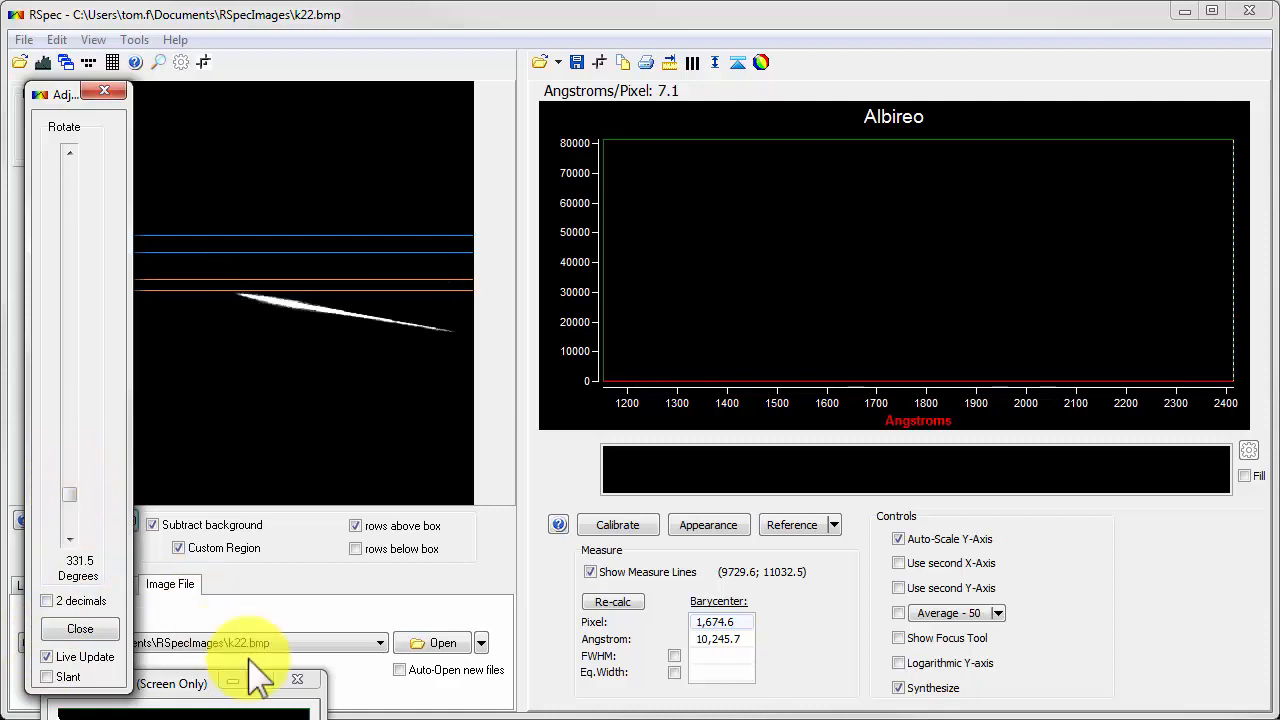
# Fine-tune the image rotation to 321.5 degrees so the spectrum lies horizontal, and turn off the custom background region.
pyautogui.click(297, 680)
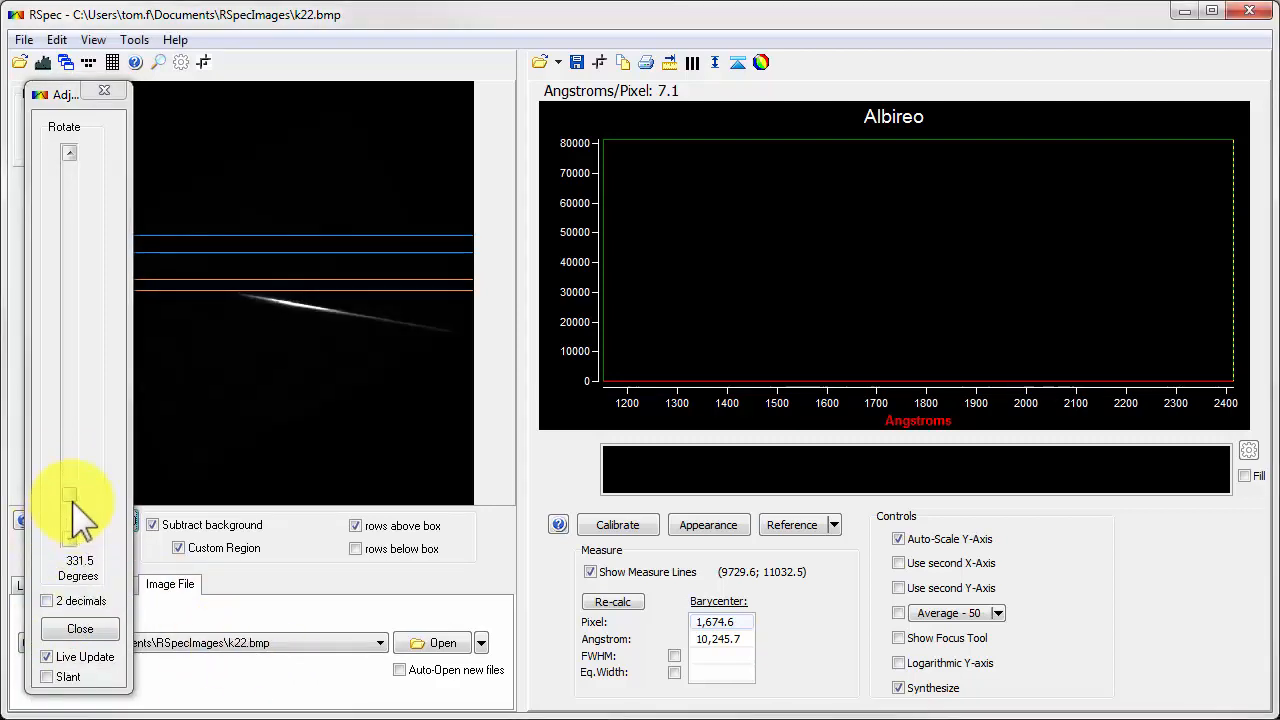
pyautogui.moveTo(71, 499); pyautogui.dragTo(70, 493)
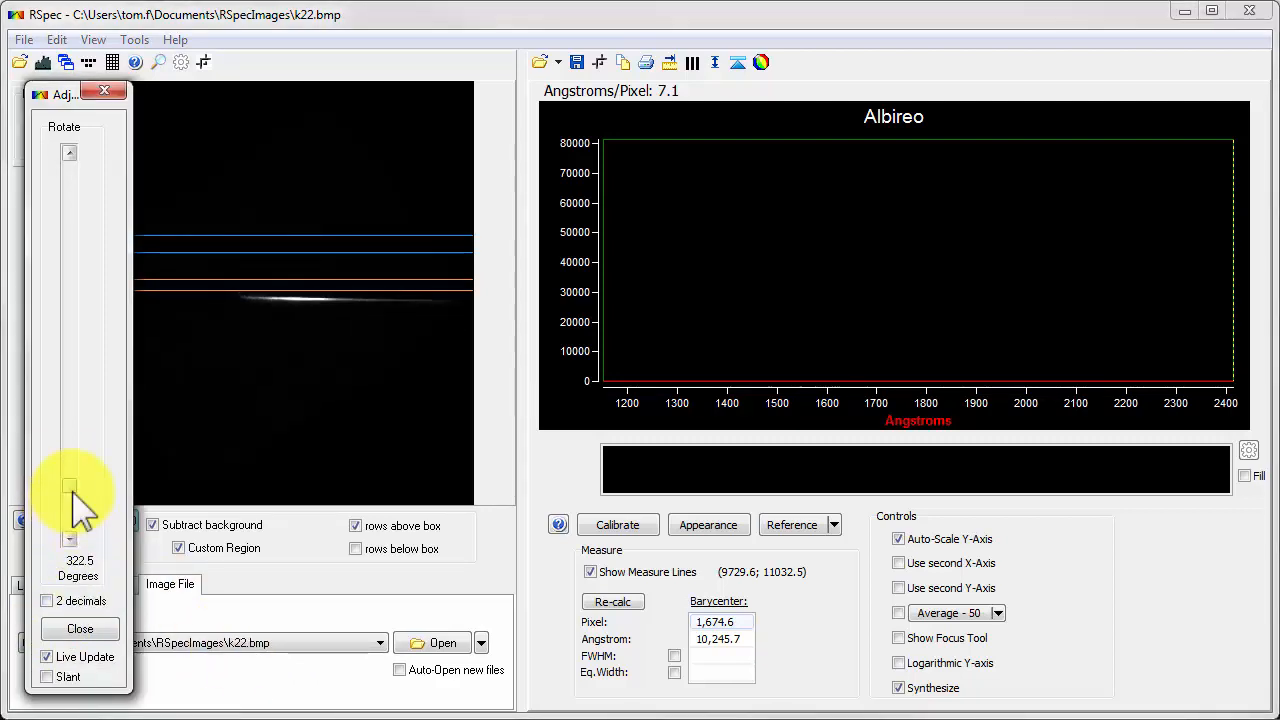
pyautogui.click(69, 152)
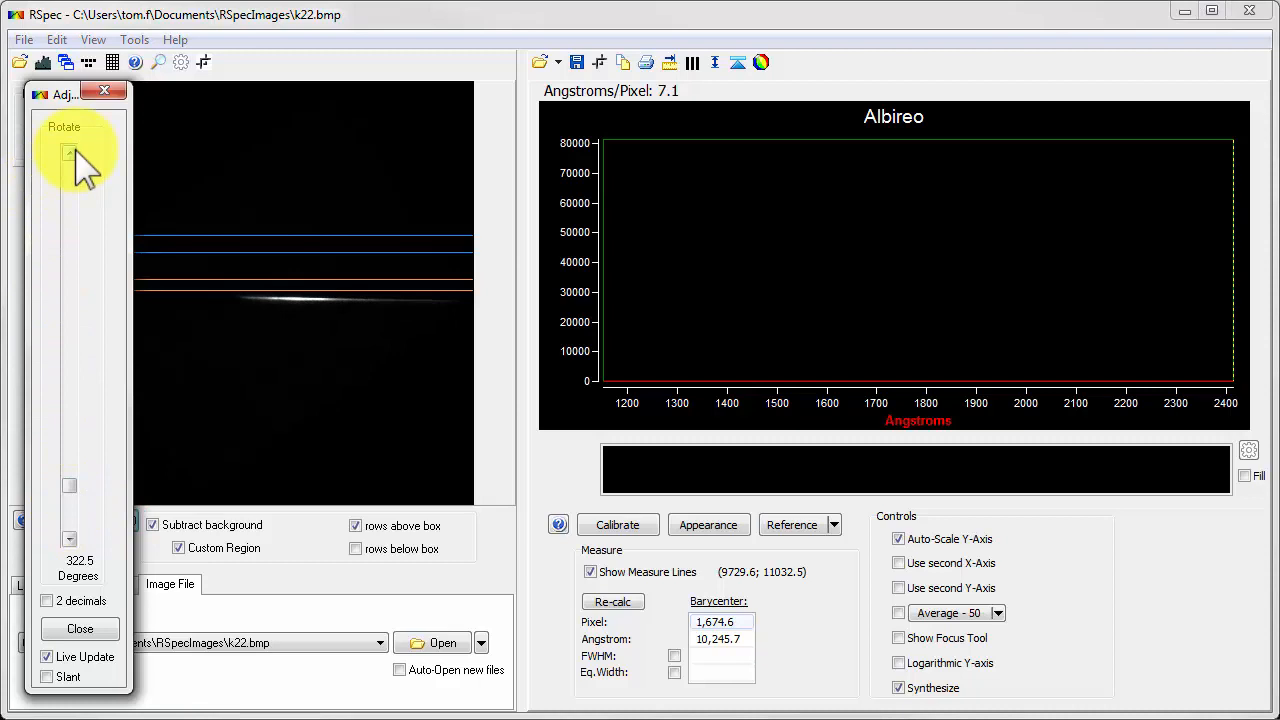
pyautogui.click(82, 628)
pyautogui.click(179, 548)
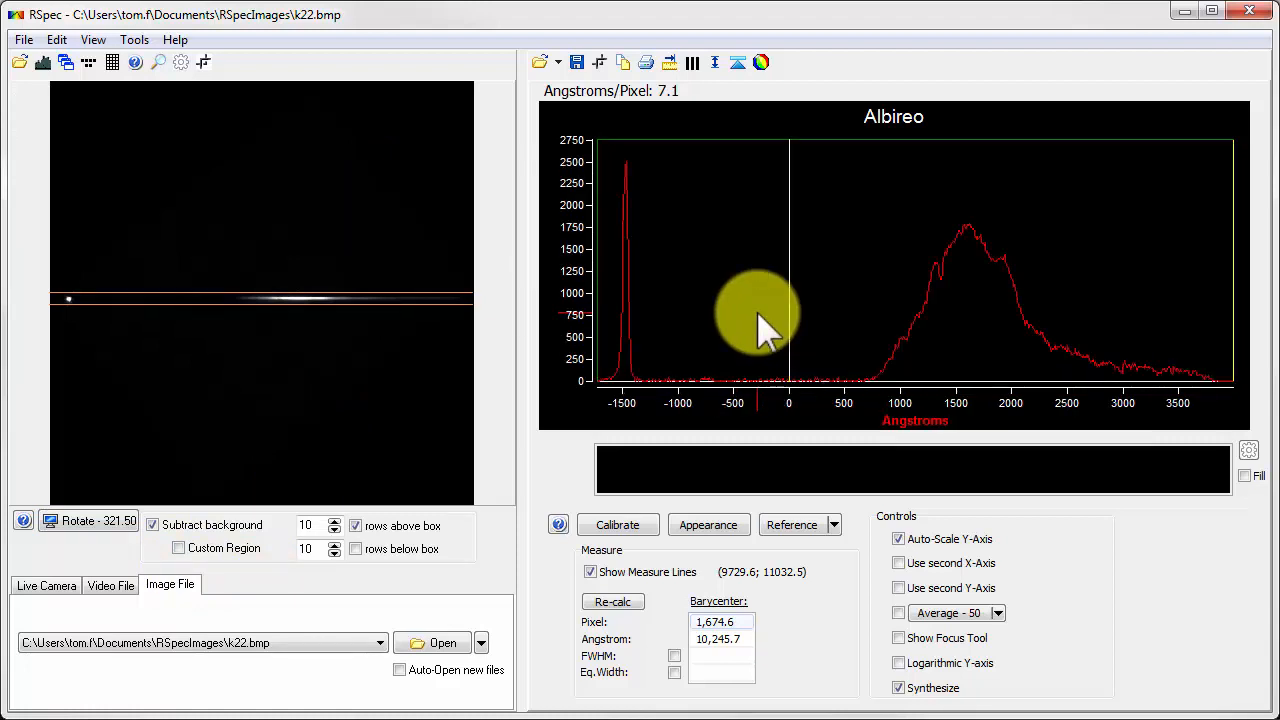
# In the linear calibration, pick the narrow star peak as pixel #1 and set its wavelength to zero.
pyautogui.click(628, 527)
pyautogui.moveTo(30, 12); pyautogui.dragTo(303, 46)
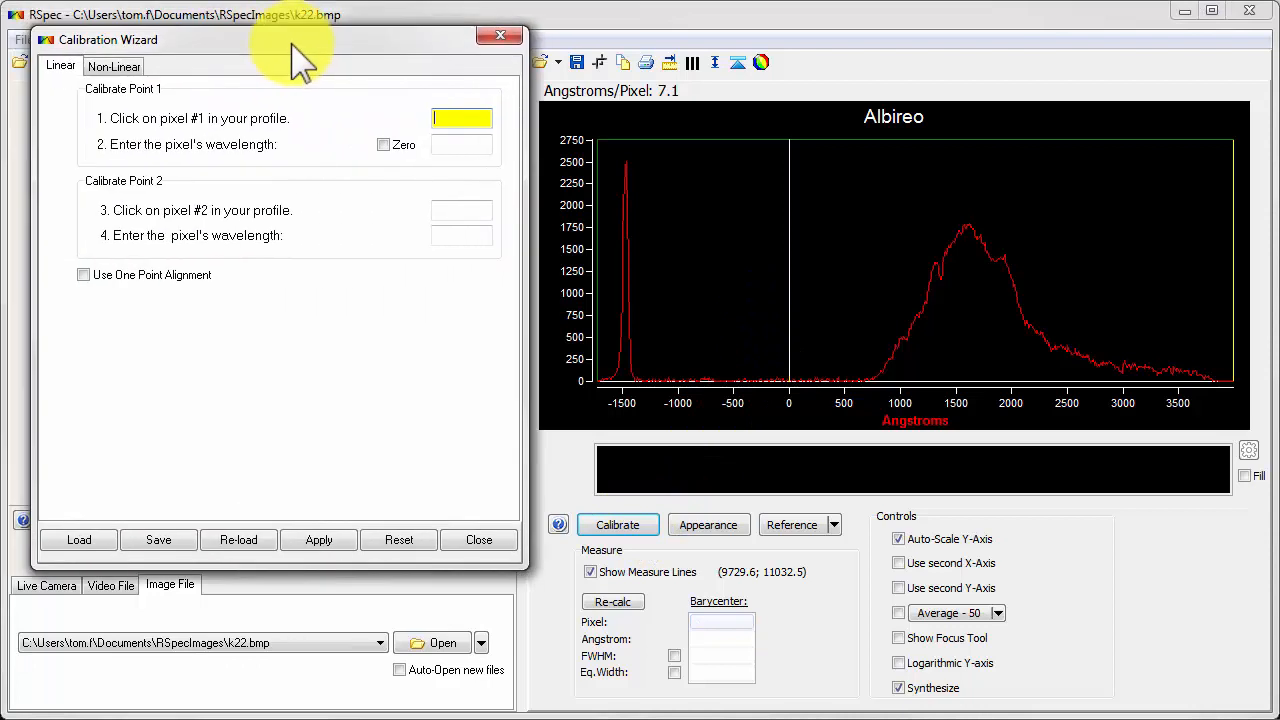
pyautogui.click(630, 168)
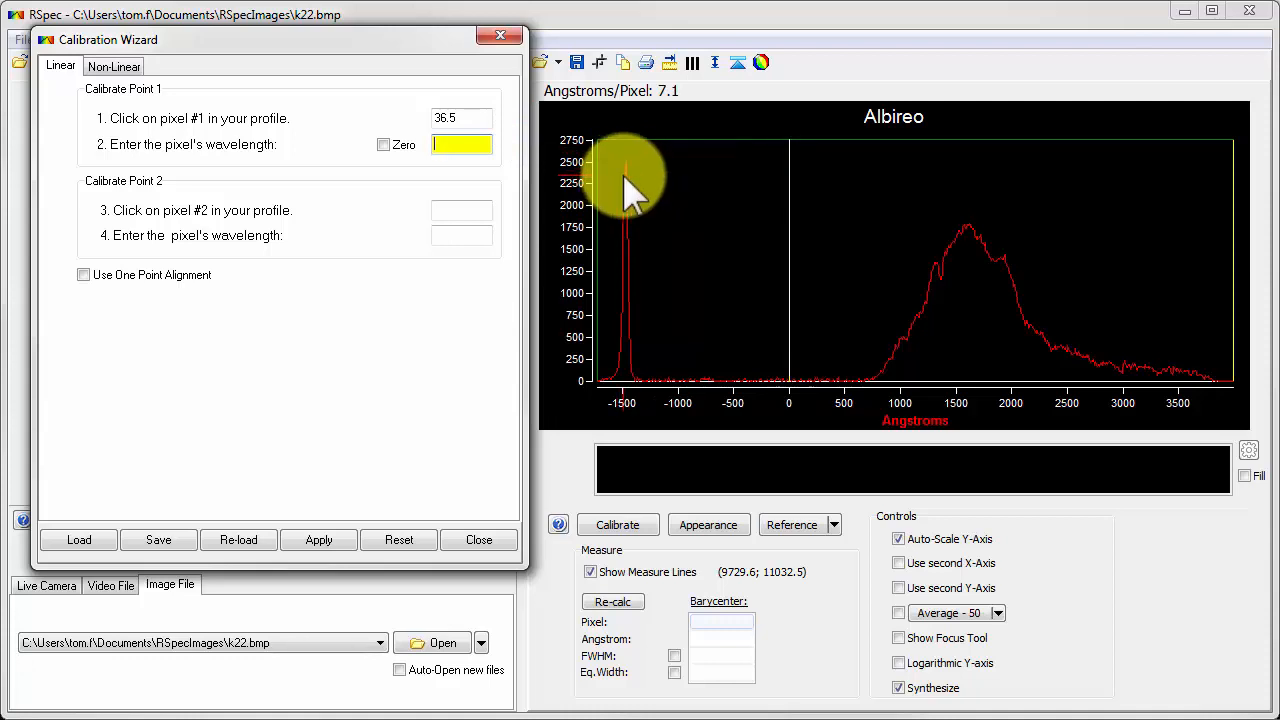
pyautogui.click(383, 145)
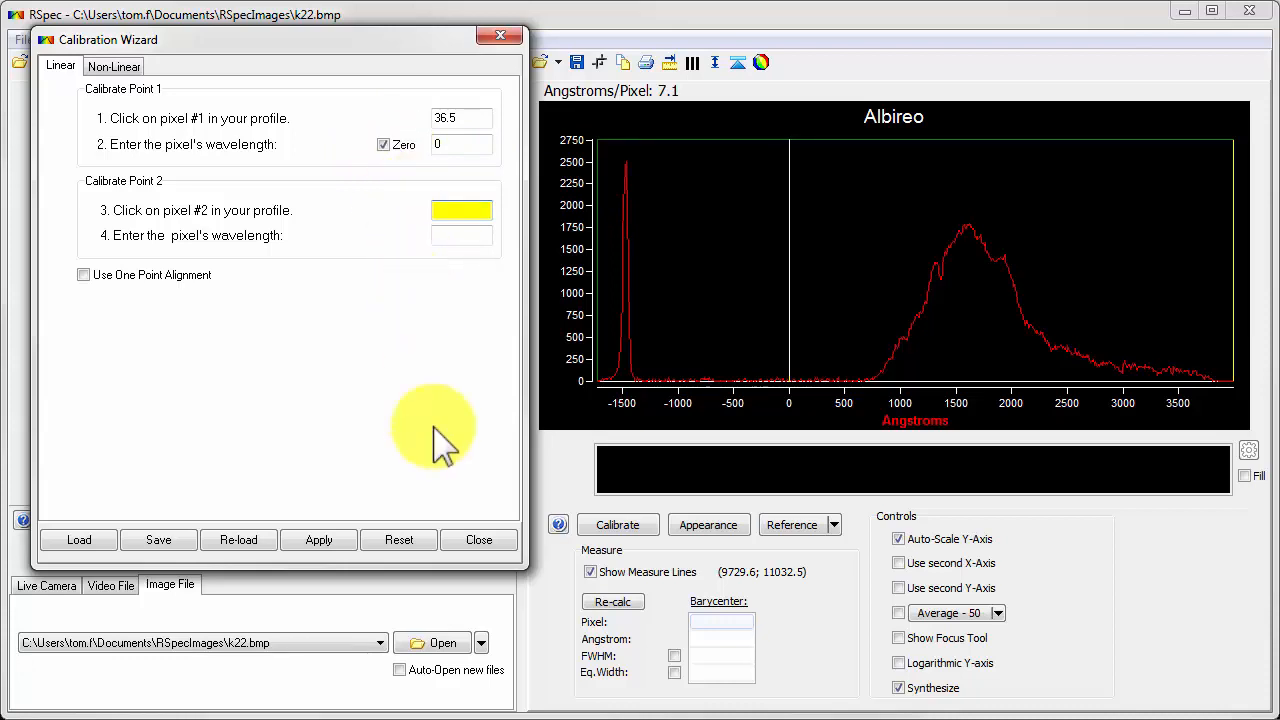
pyautogui.click(484, 540)
# In the Appearance settings, fill in Label 1's wavelength as 1209.7 by picking that point on the profile.
pyautogui.click(672, 536)
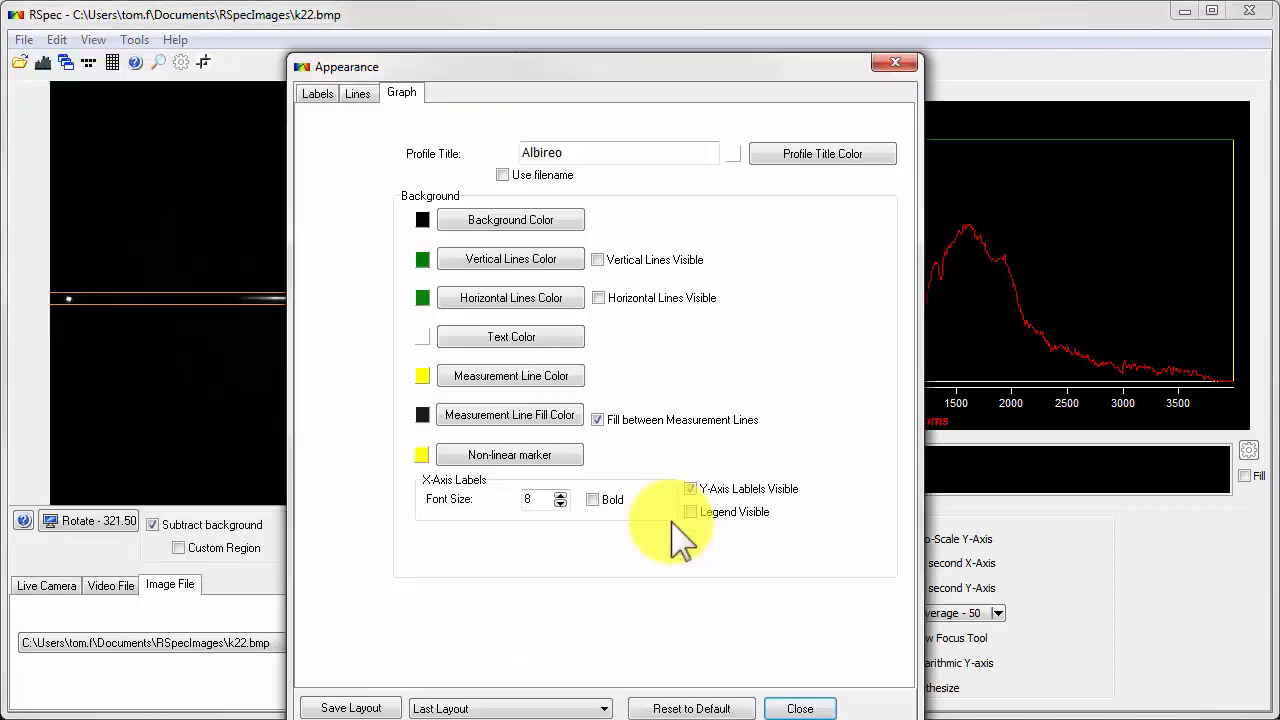
pyautogui.moveTo(625, 82); pyautogui.dragTo(383, 59)
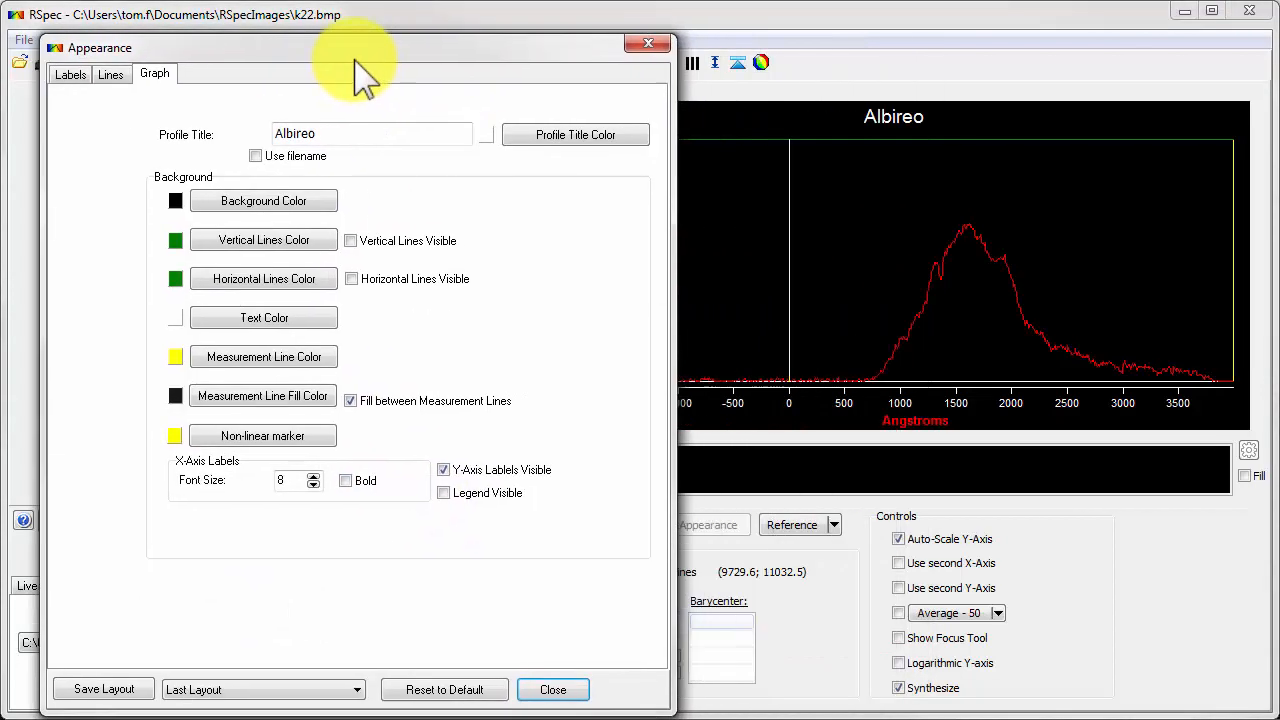
pyautogui.click(80, 72)
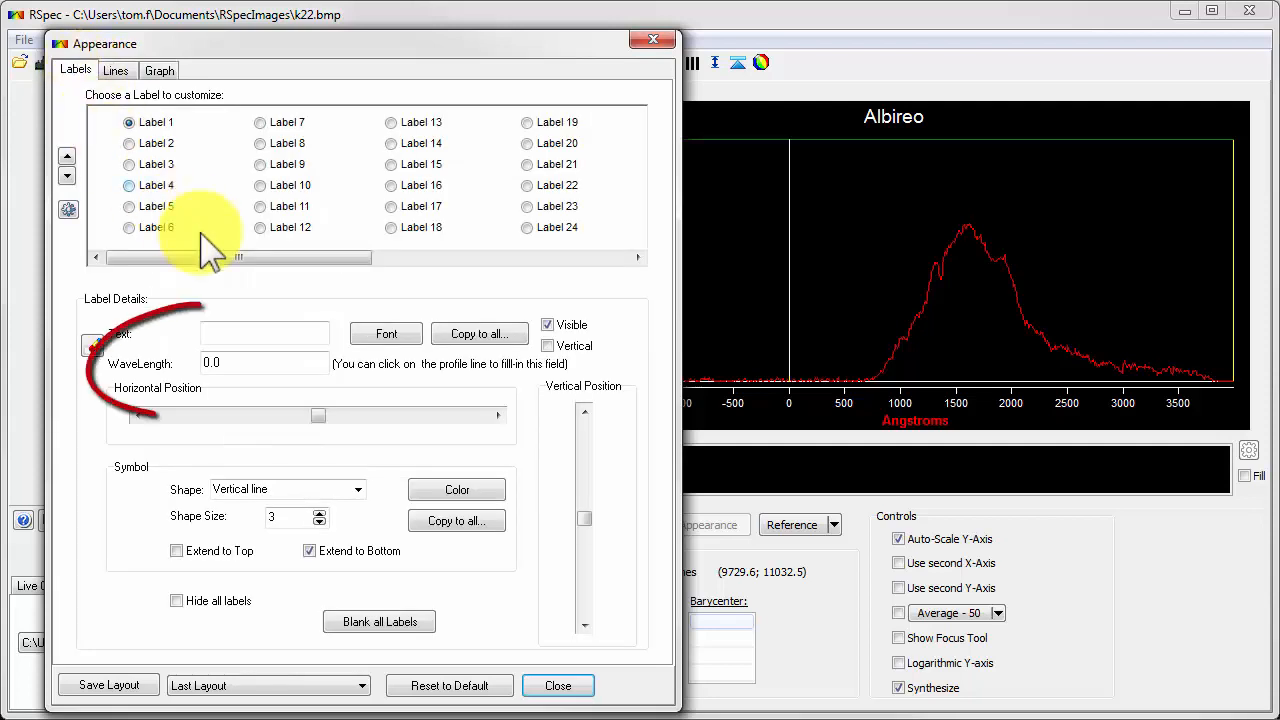
pyautogui.moveTo(249, 365); pyautogui.dragTo(151, 358)
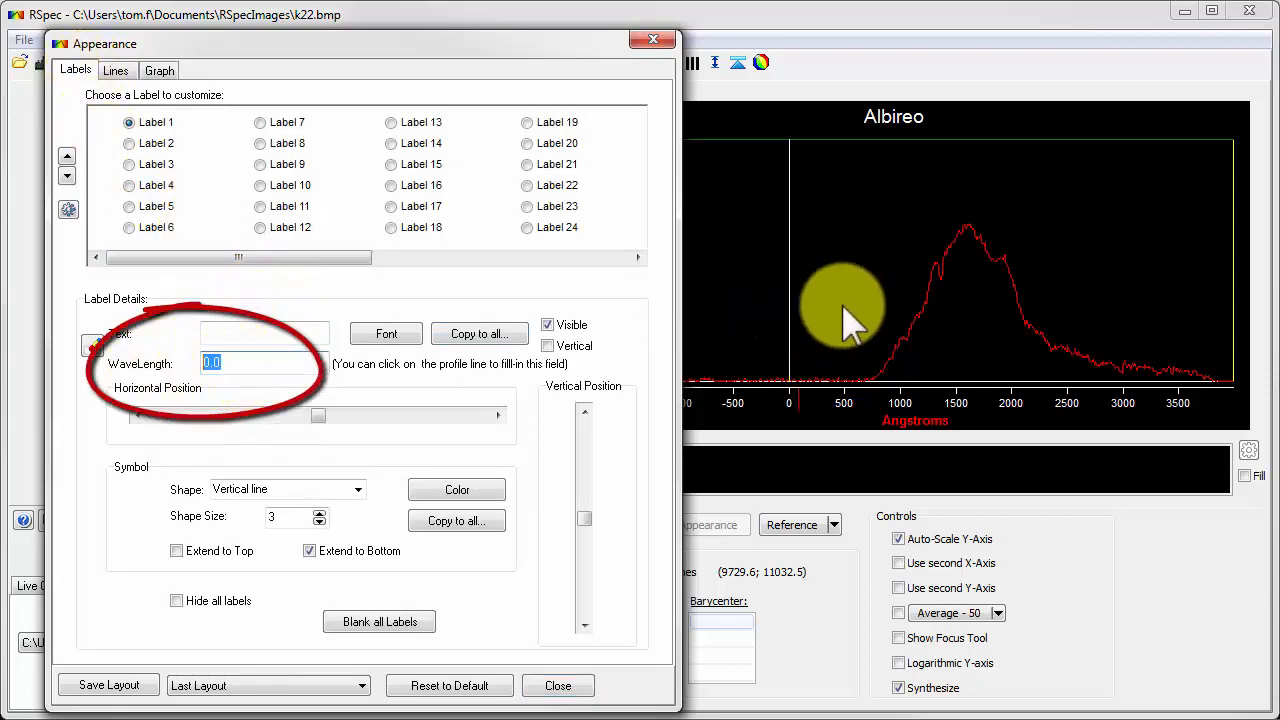
pyautogui.click(924, 310)
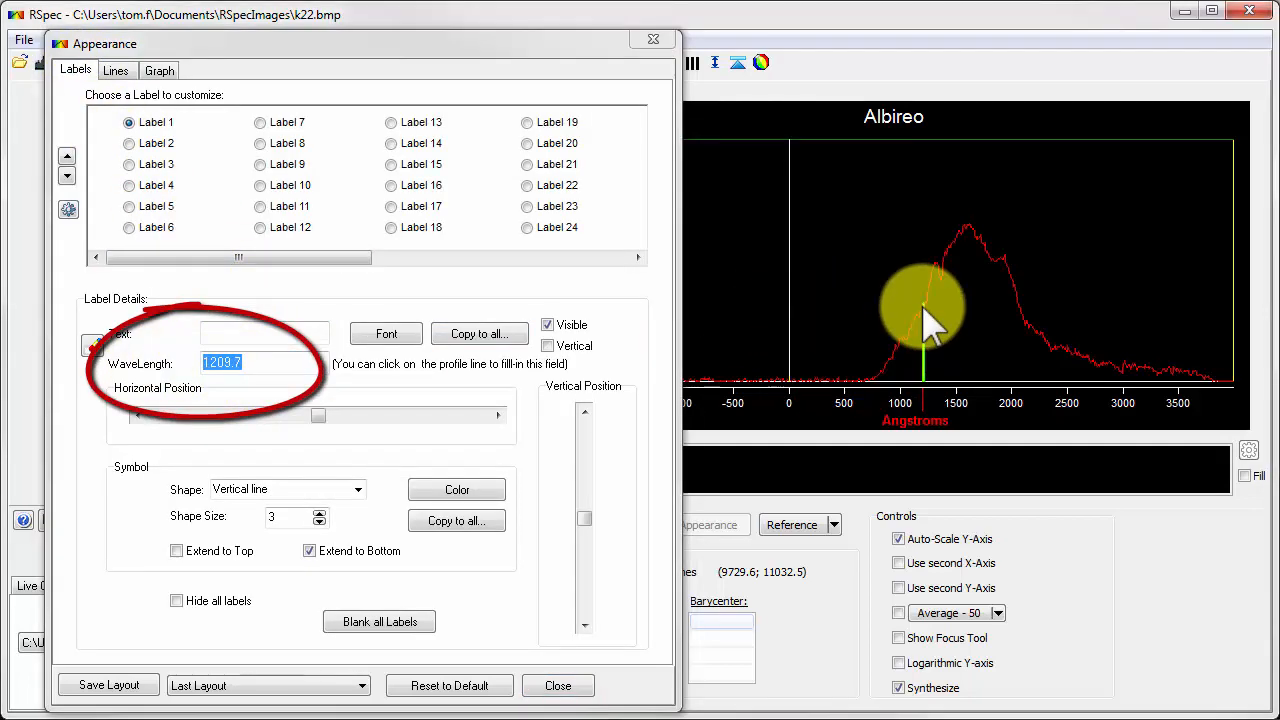
pyautogui.click(297, 363)
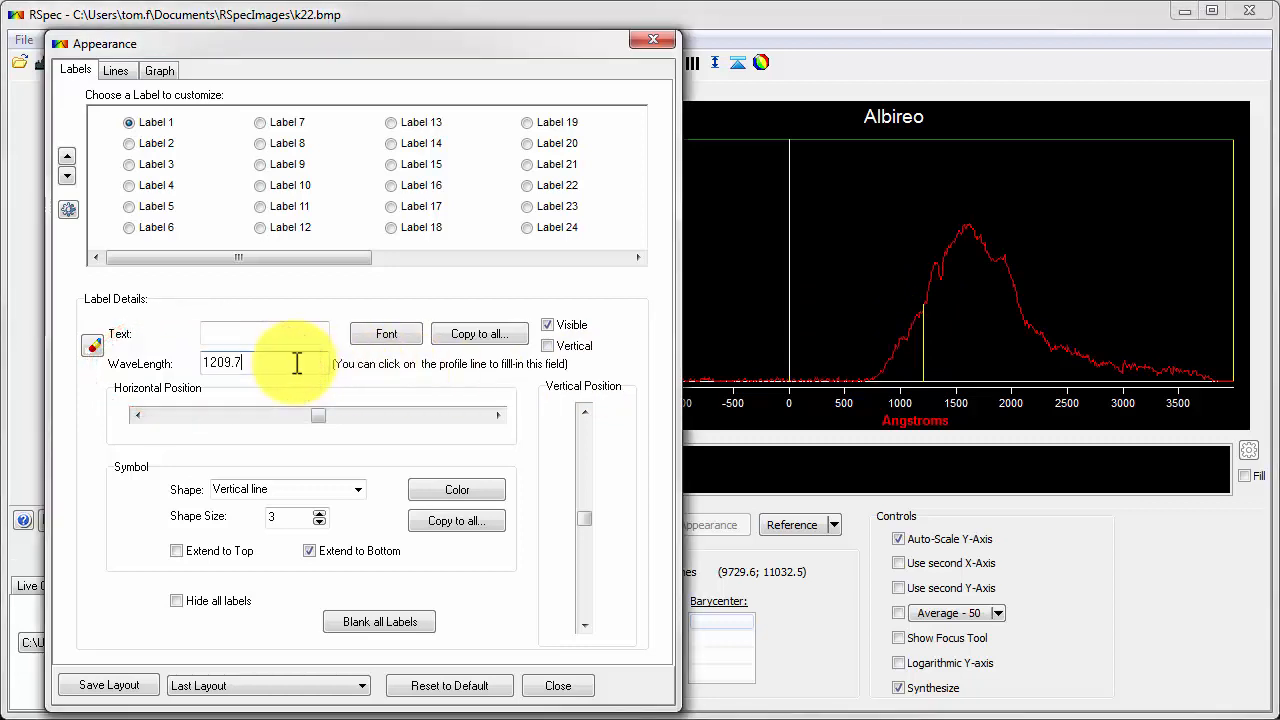
pyautogui.click(562, 688)
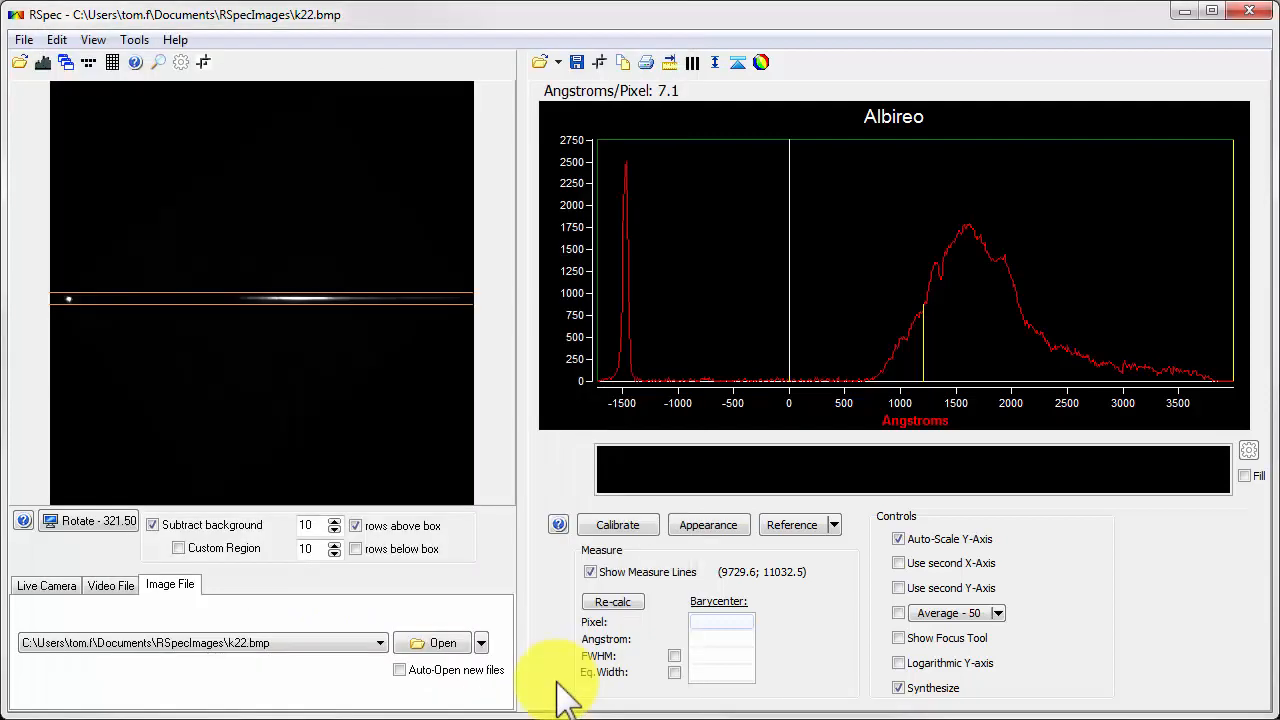
# Reset the profile's calibration so the horizontal axis is in pixels, and close the Calibration Wizard.
pyautogui.click(650, 525)
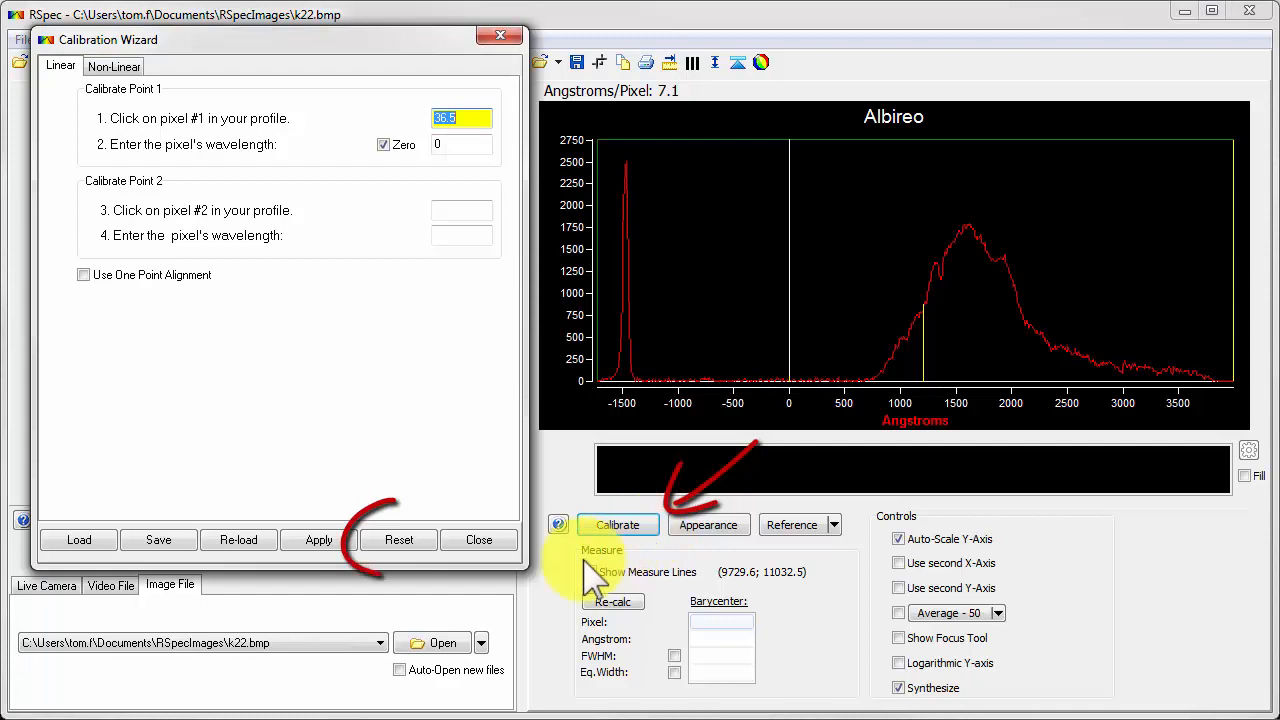
pyautogui.click(399, 540)
pyautogui.click(499, 547)
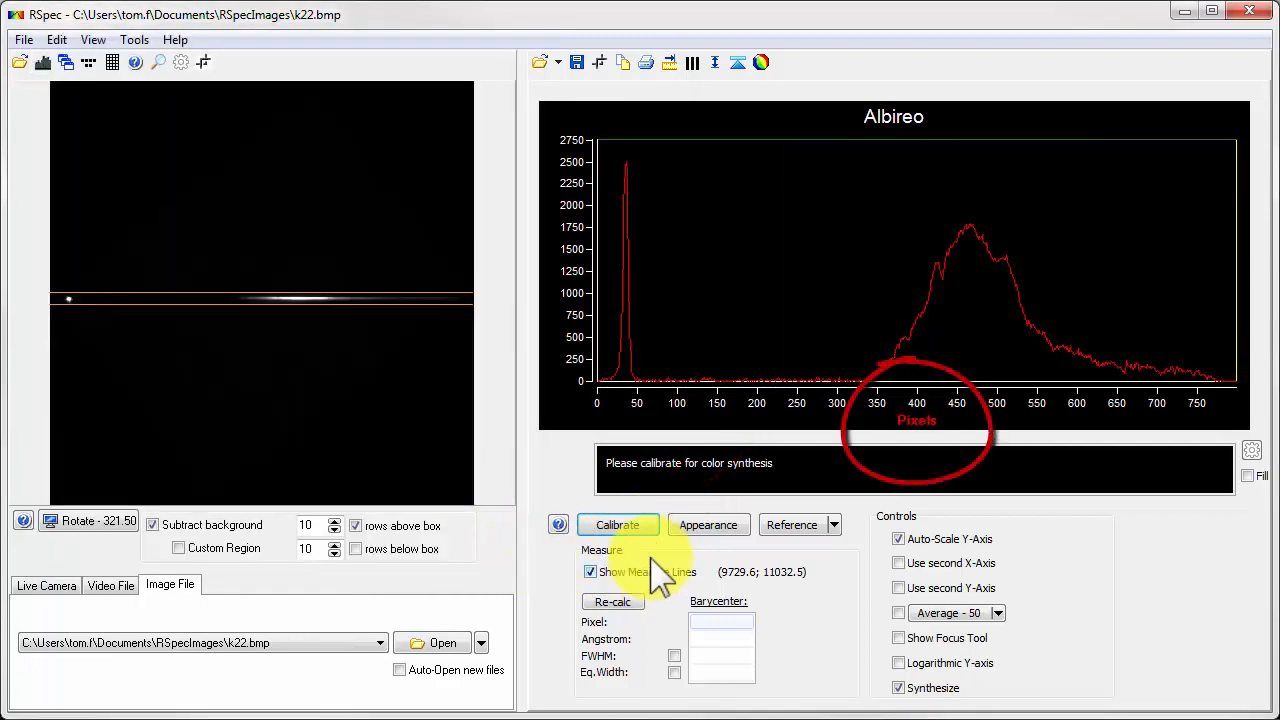
pyautogui.click(620, 525)
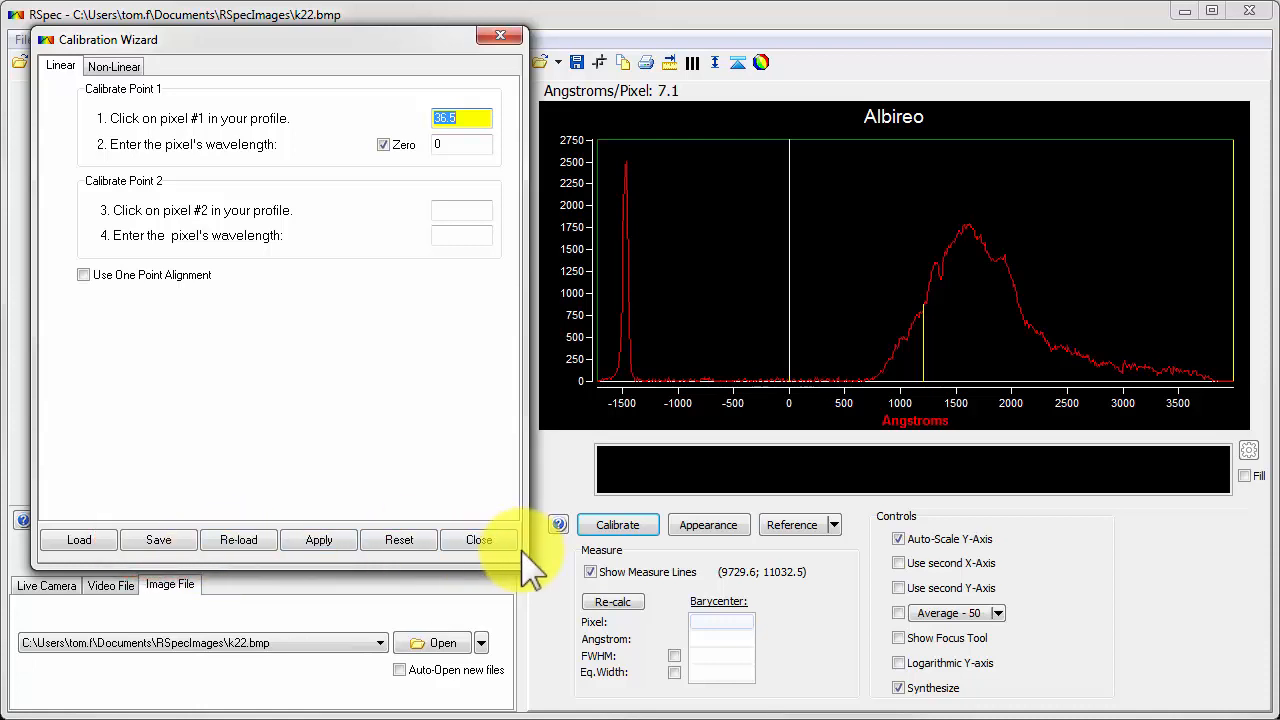
pyautogui.click(480, 548)
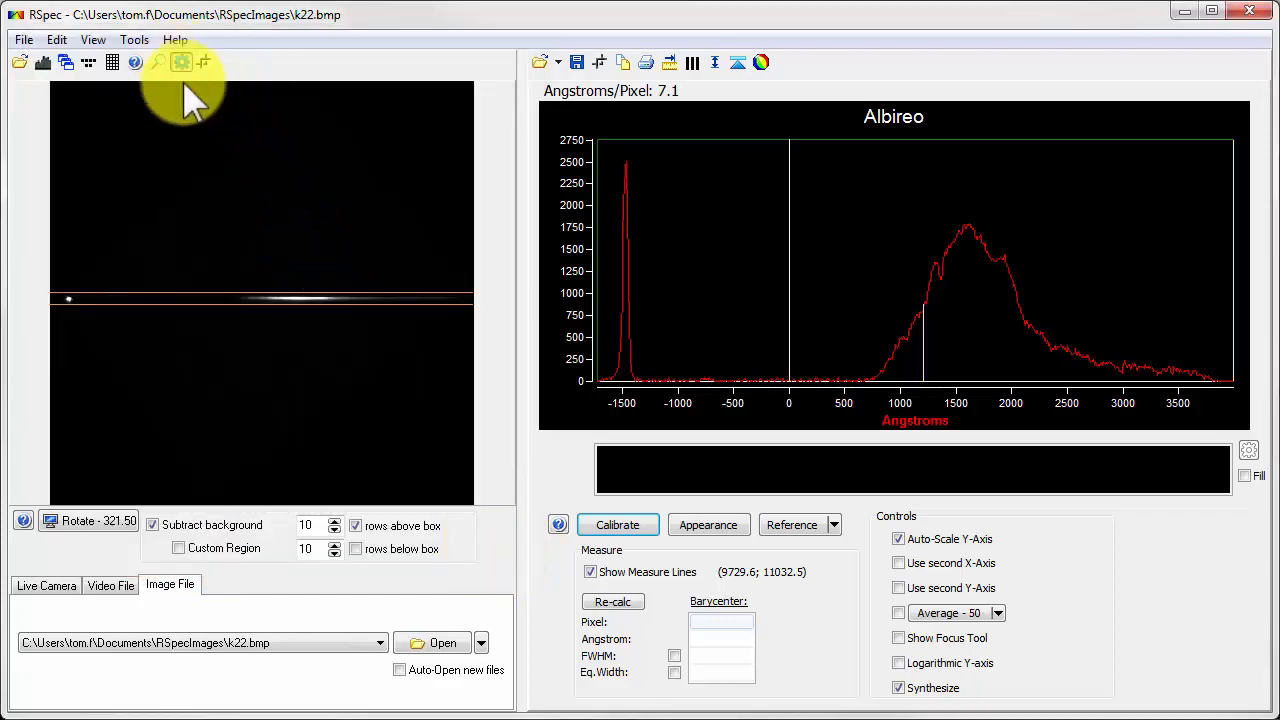
# Check the author name and its clipboard location in the program options, and paste the clipboard content into a blank Word document.
pyautogui.click(181, 62)
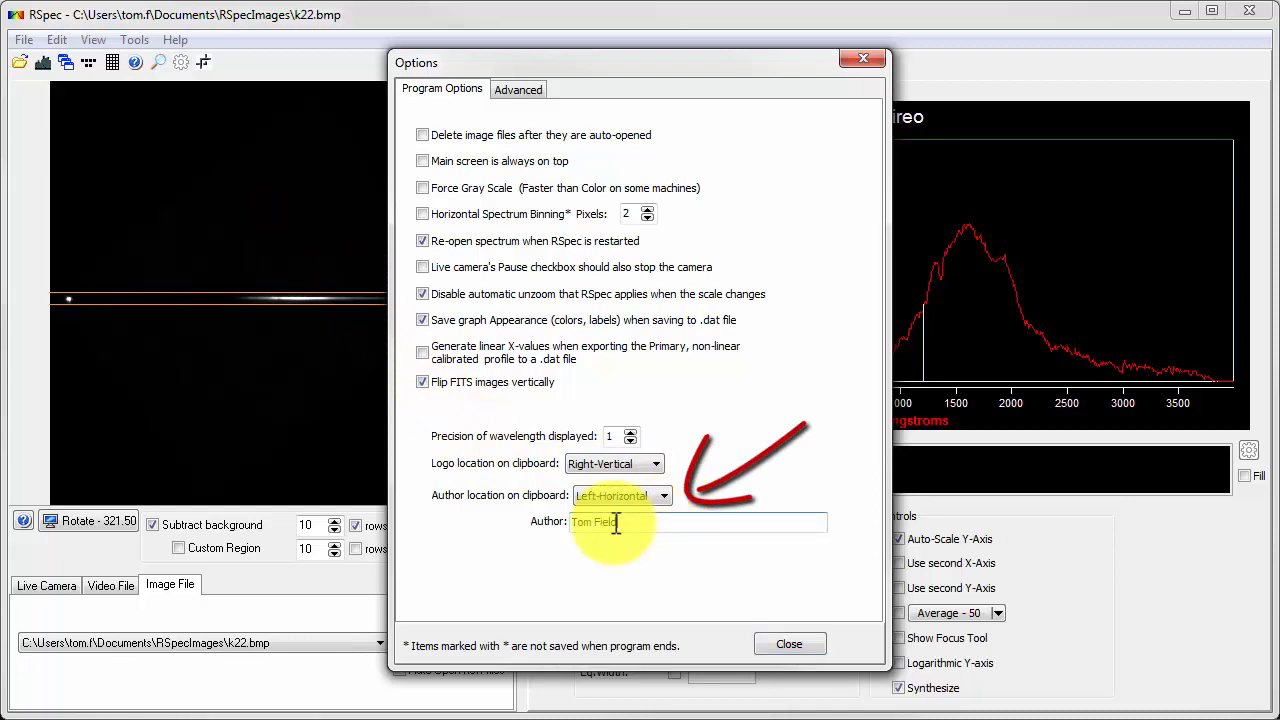
pyautogui.moveTo(572, 522); pyautogui.dragTo(618, 523)
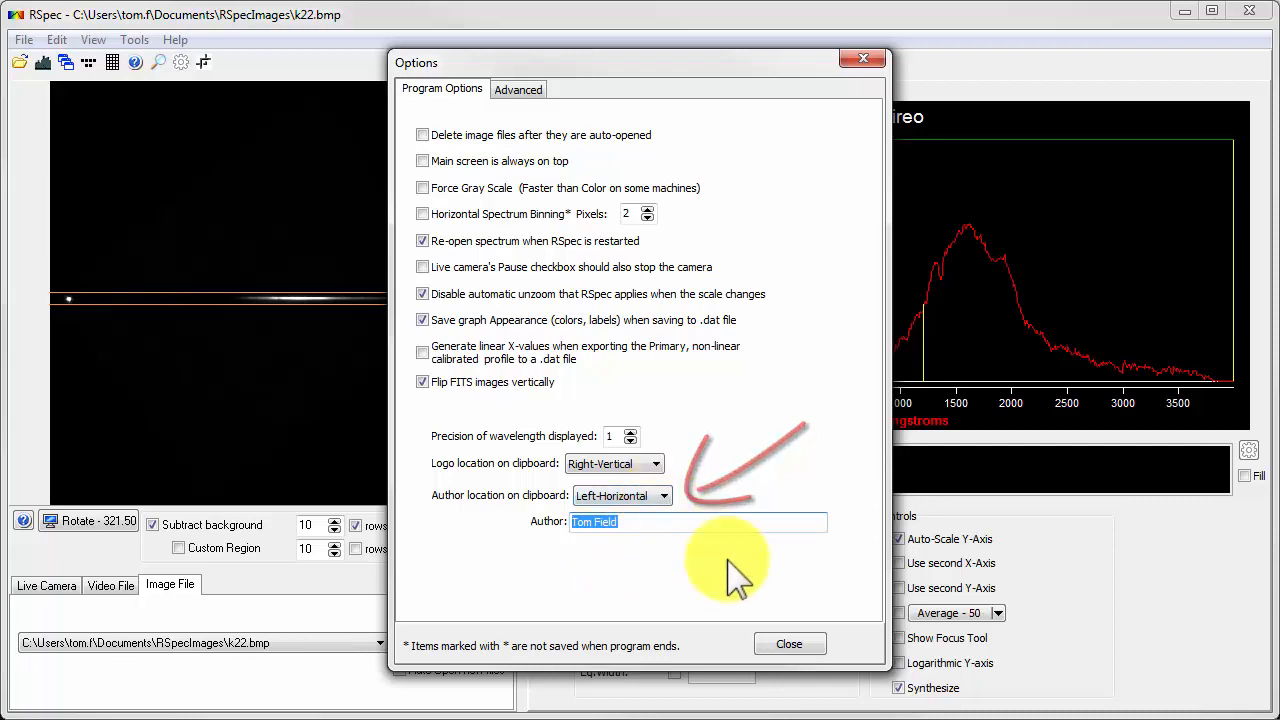
pyautogui.click(789, 645)
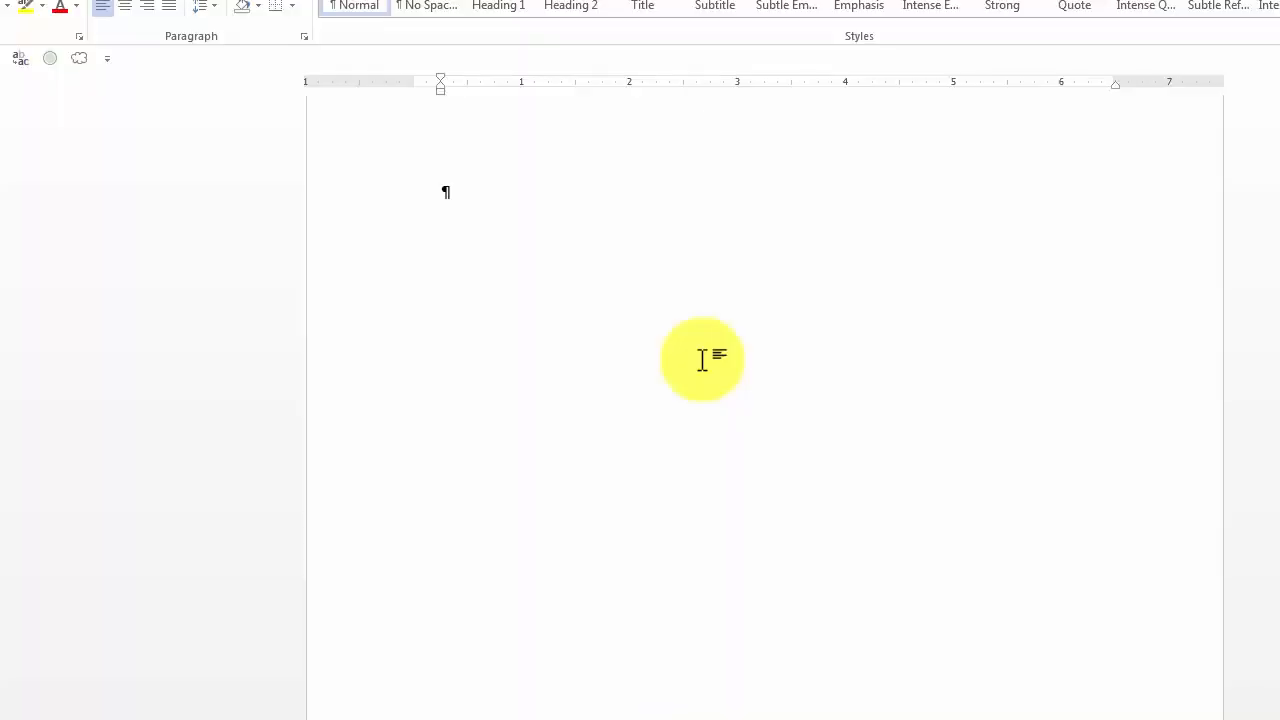
pyautogui.hotkey('ctrl', 'v')
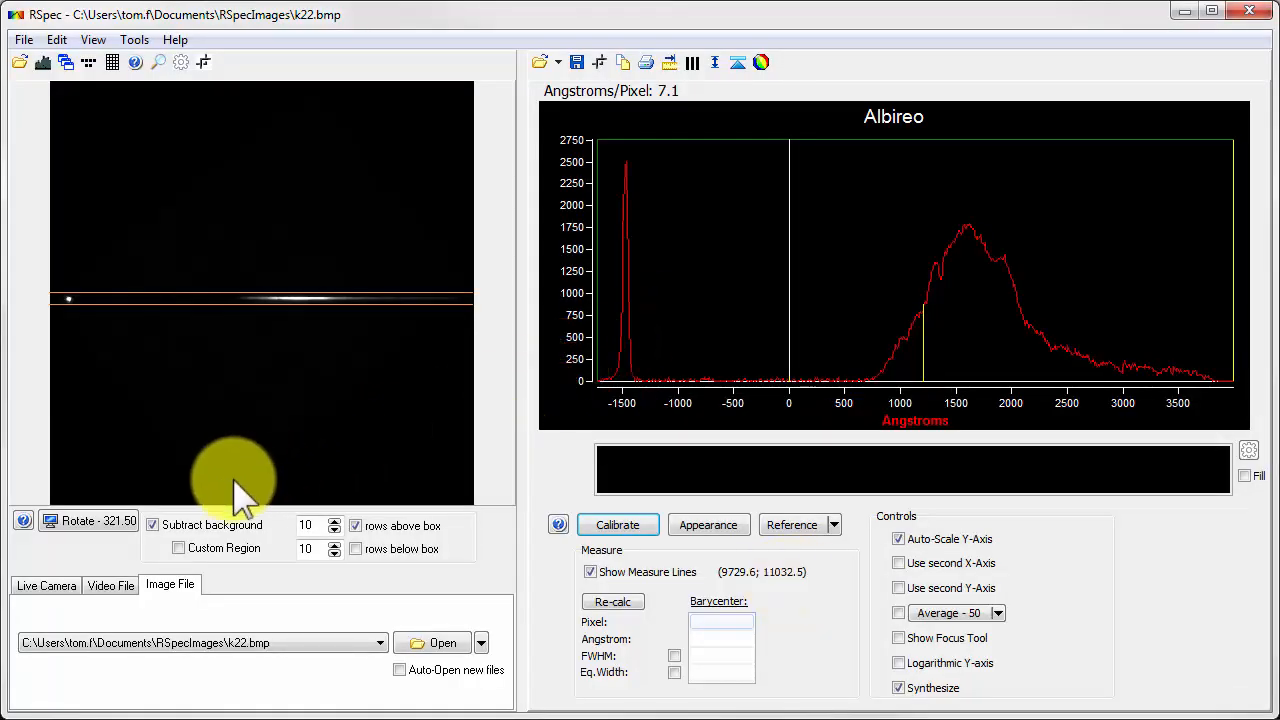
# Turn on two-decimal precision for the image rotation angle and close the rotation window.
pyautogui.click(95, 520)
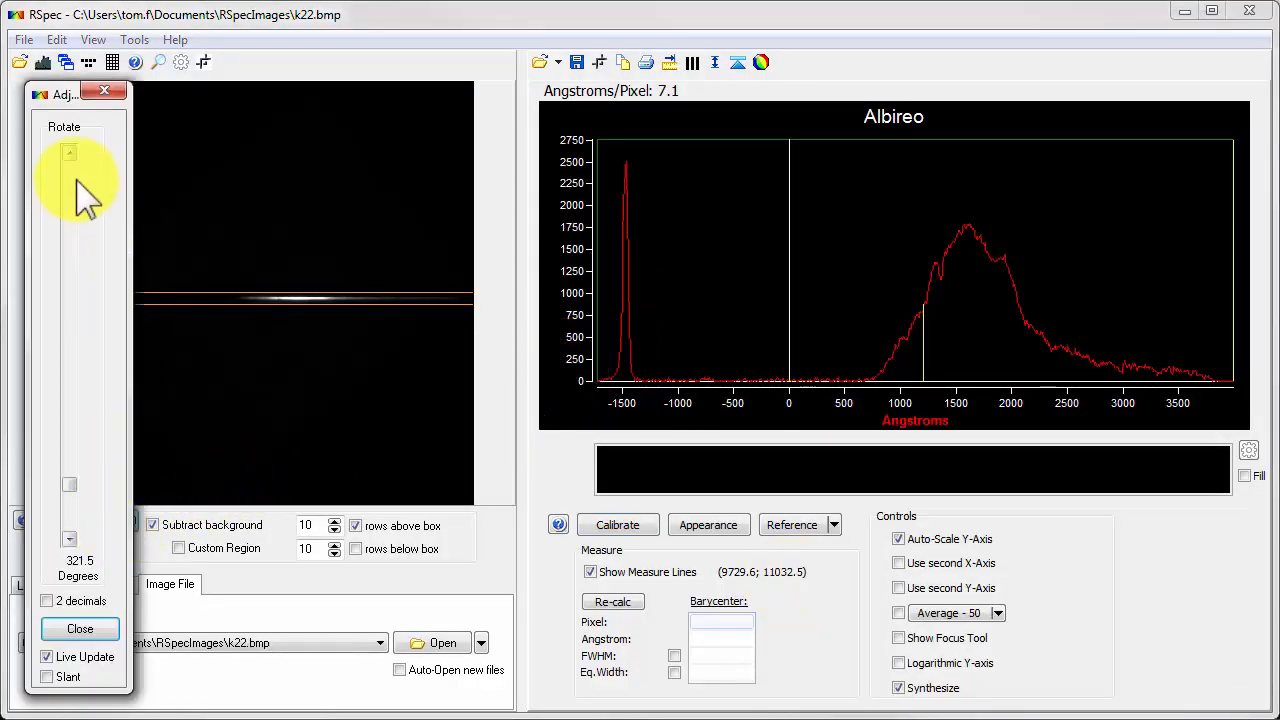
pyautogui.moveTo(60, 98); pyautogui.dragTo(577, 34)
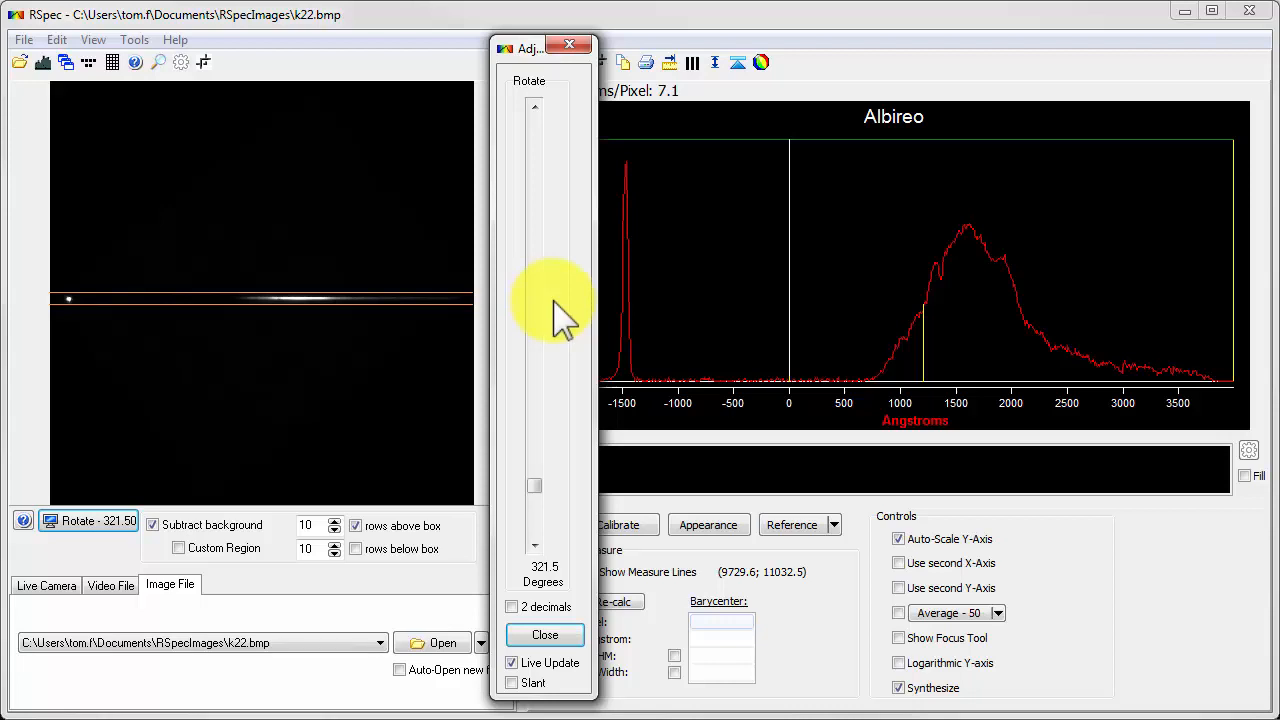
pyautogui.click(518, 610)
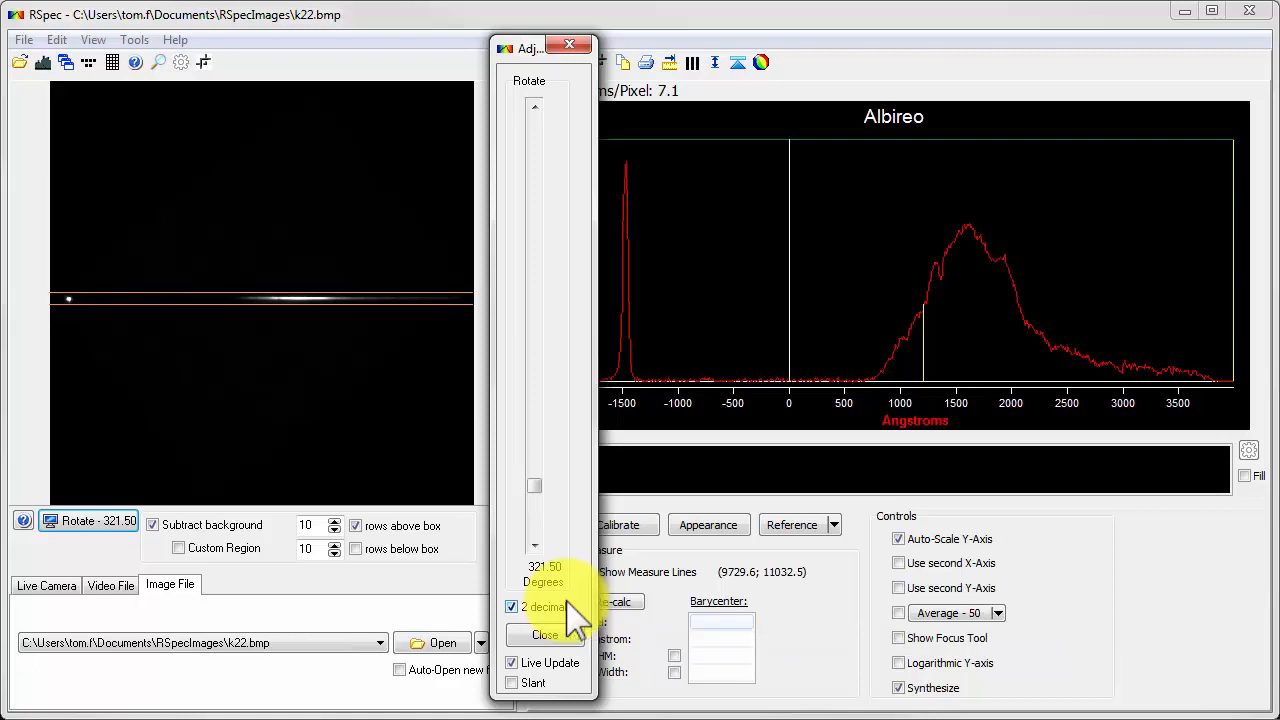
pyautogui.click(564, 636)
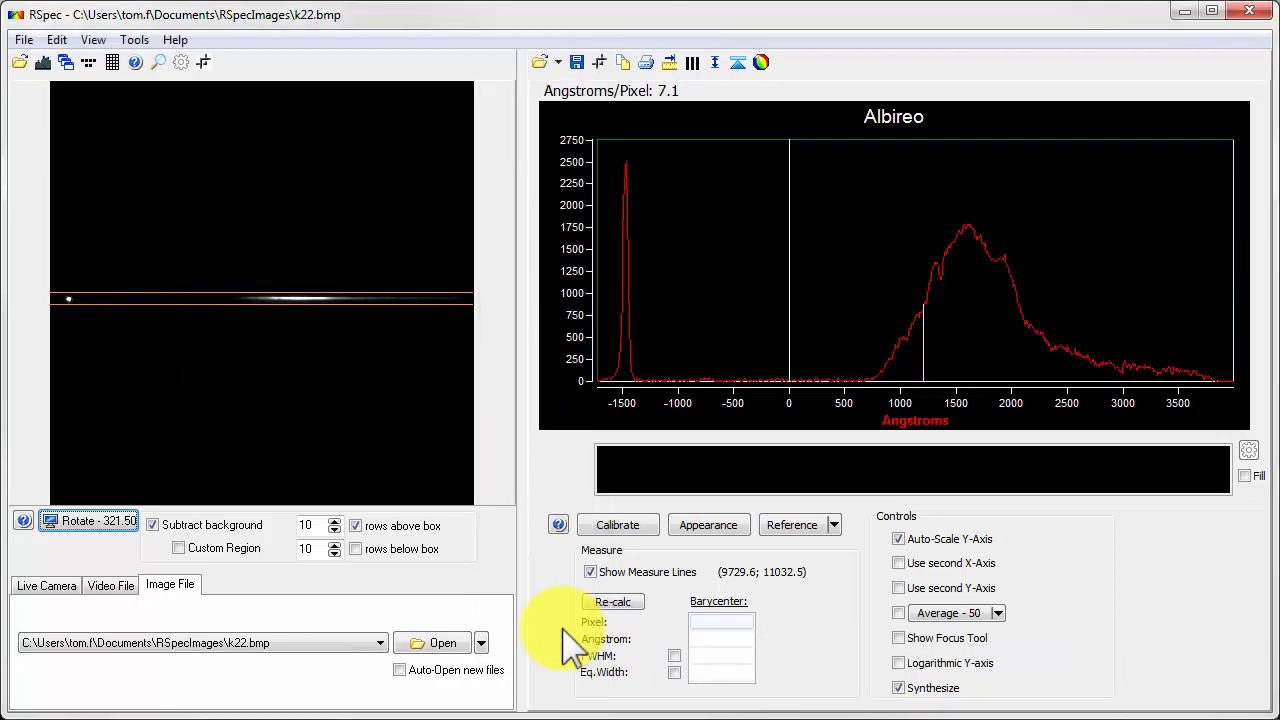
# Open the non-linear settings of the Calibration Wizard.
pyautogui.click(645, 528)
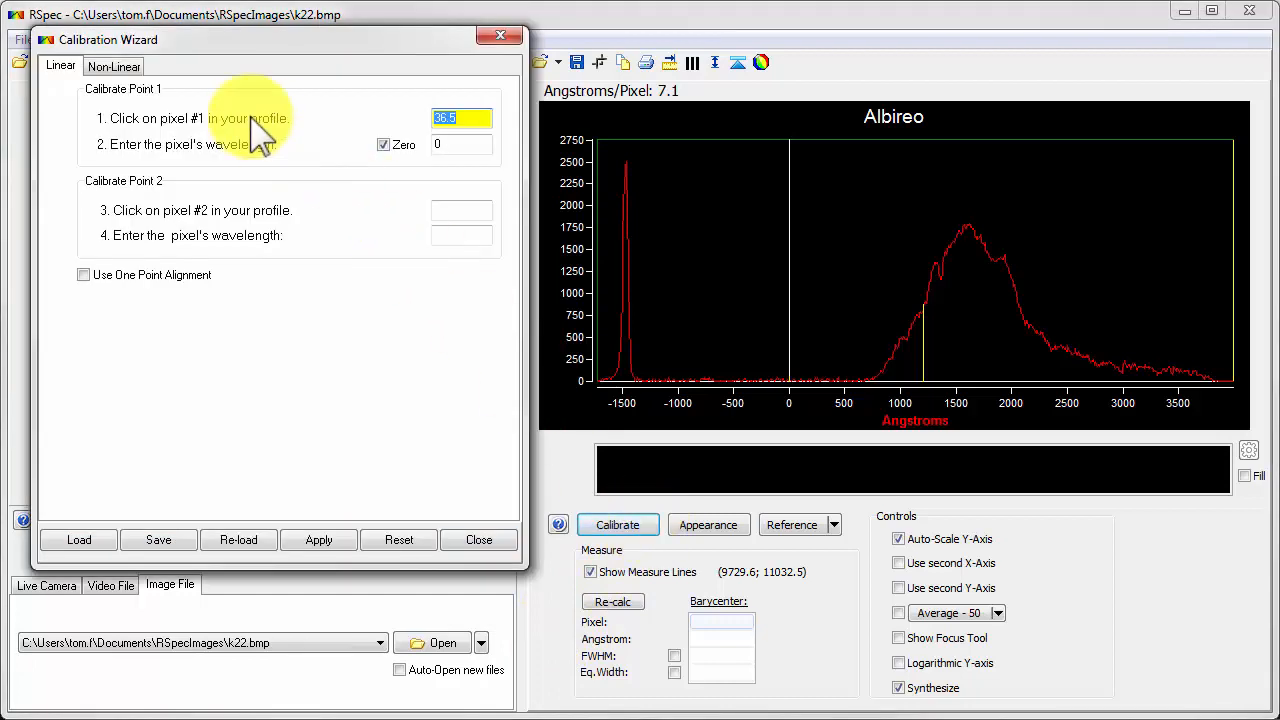
pyautogui.click(118, 68)
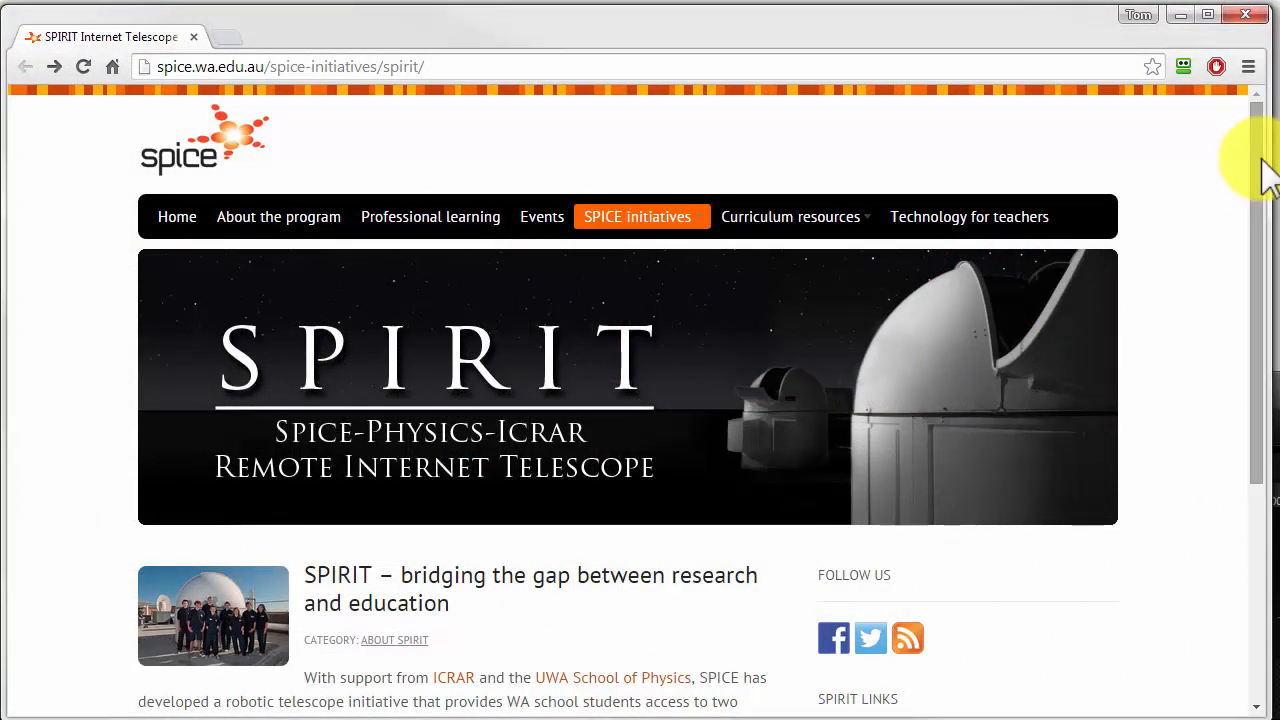
# Switch to the web browser, open the full SPIRIT telescope article, and return to the SPIRIT overview page.
pyautogui.moveTo(1257, 175); pyautogui.dragTo(1228, 398)
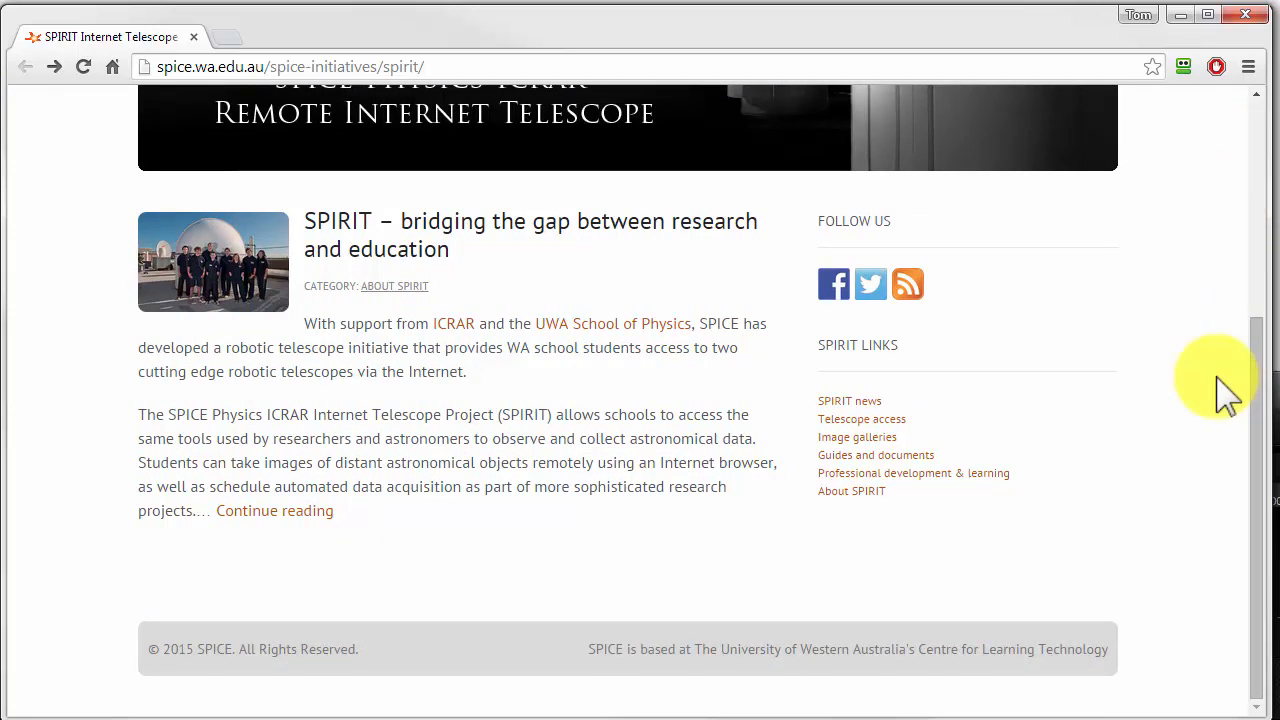
pyautogui.click(287, 519)
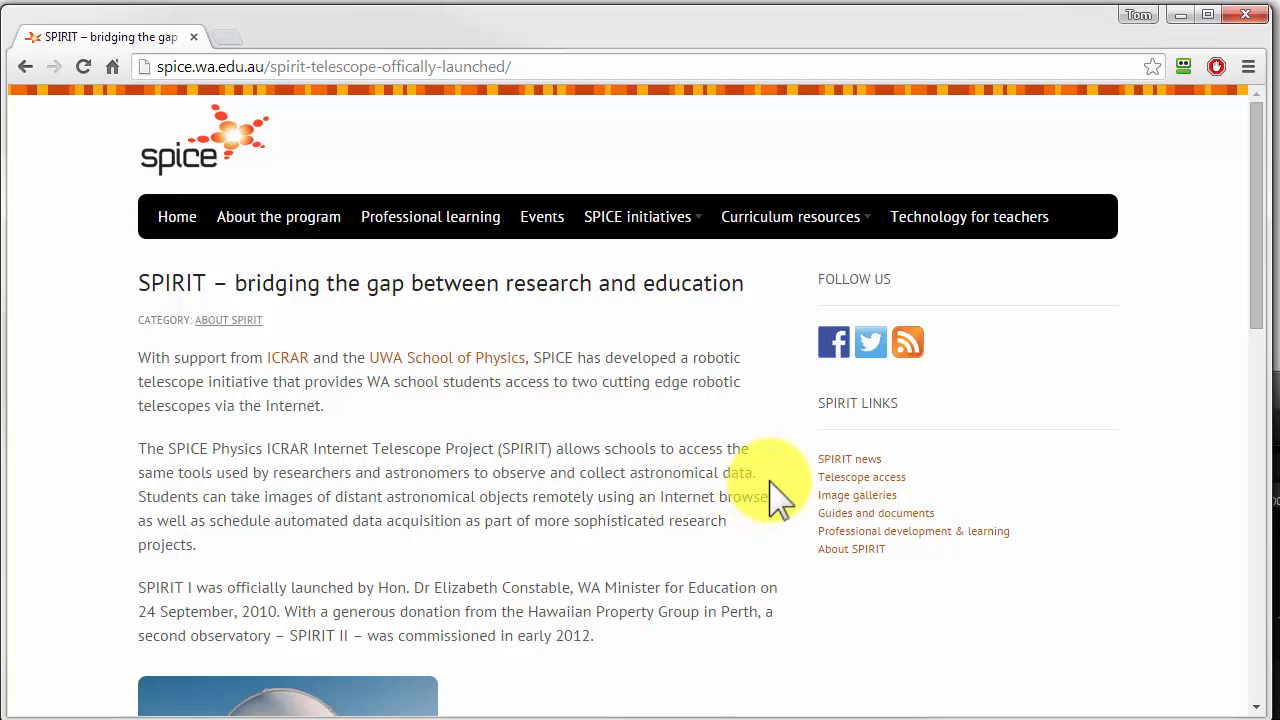
pyautogui.hotkey('alt', 'Left')
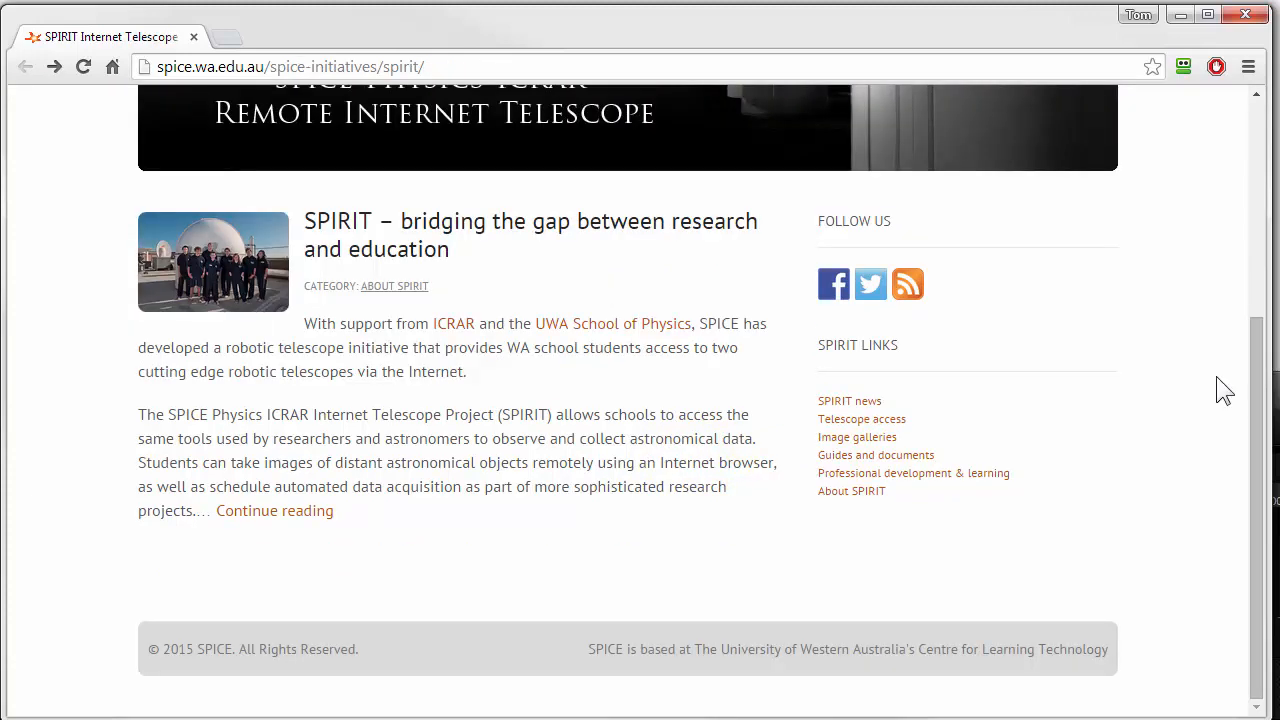